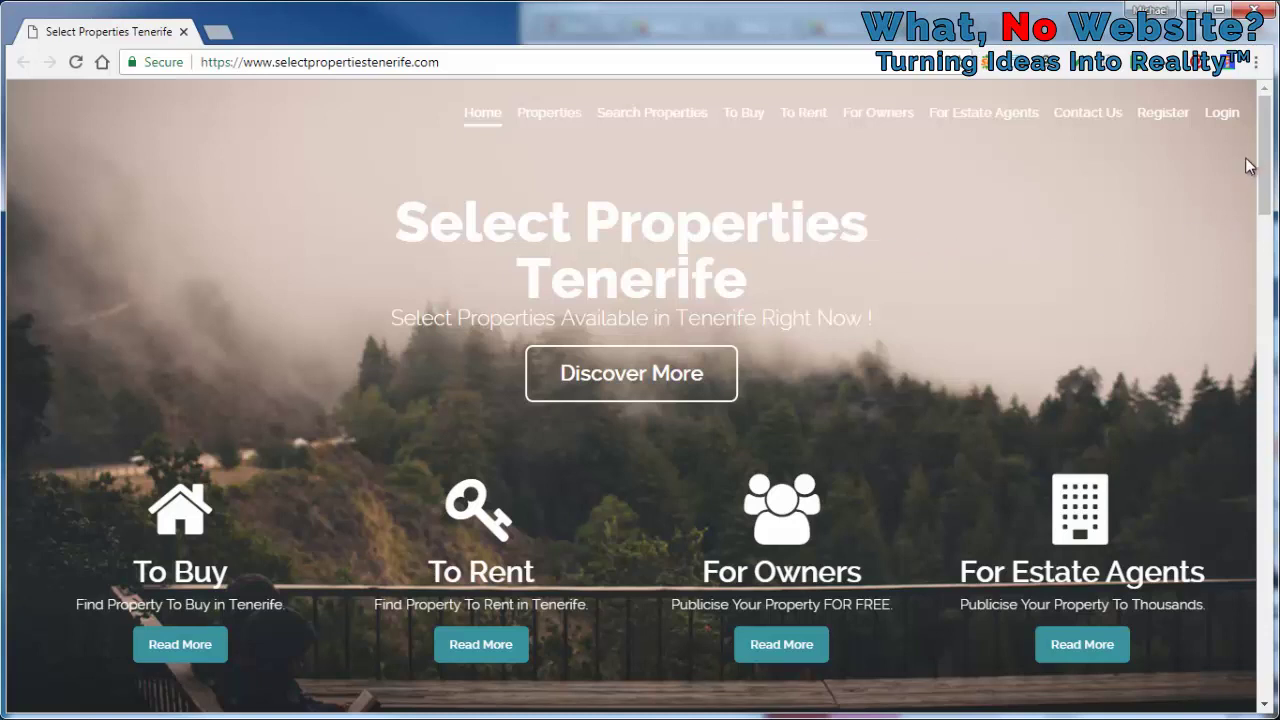
Go from the home page to the Register page
{"action": "left_click", "coordinate": [1170, 116]}
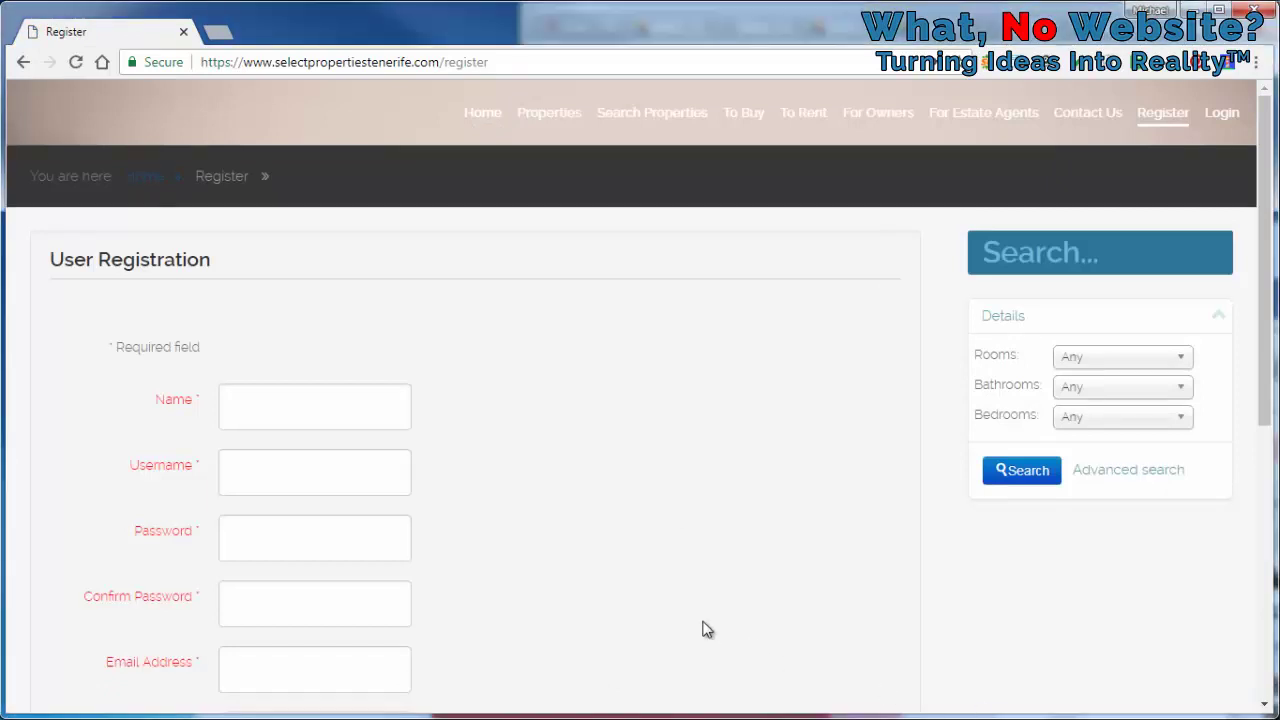
Enter the person's full name, and reuse it without the space as the username
{"action": "left_click", "coordinate": [336, 402]}
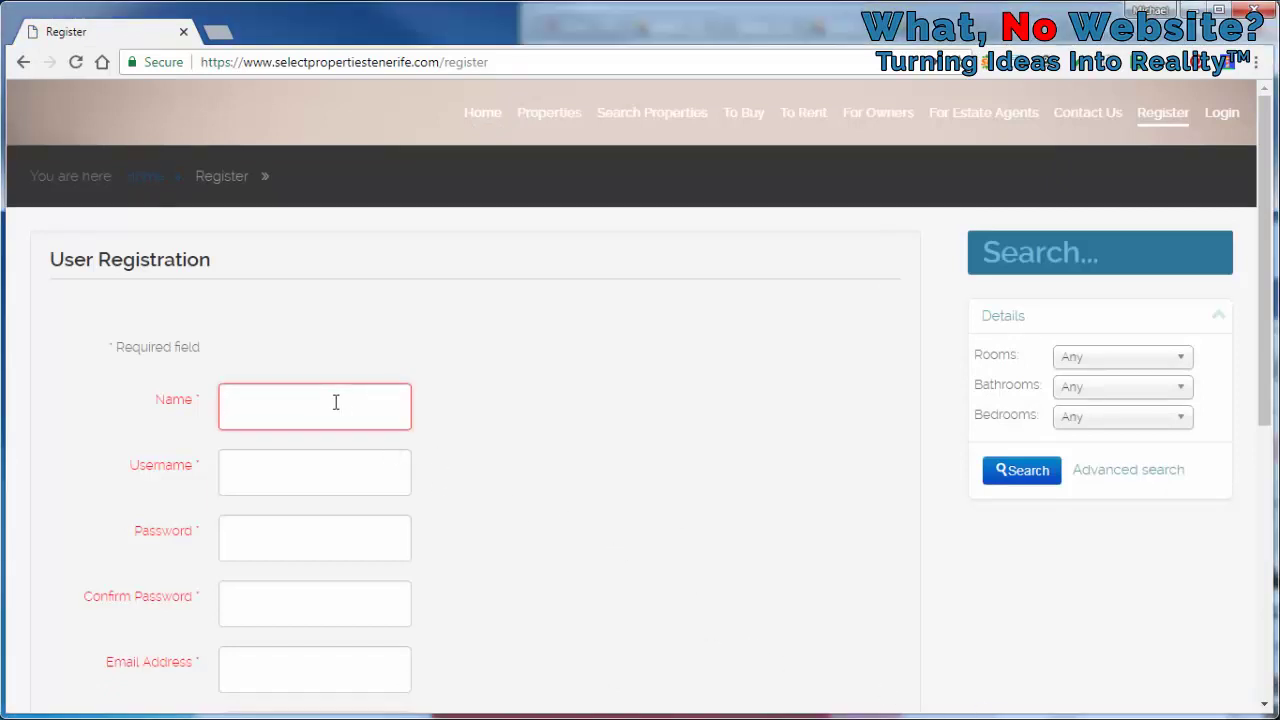
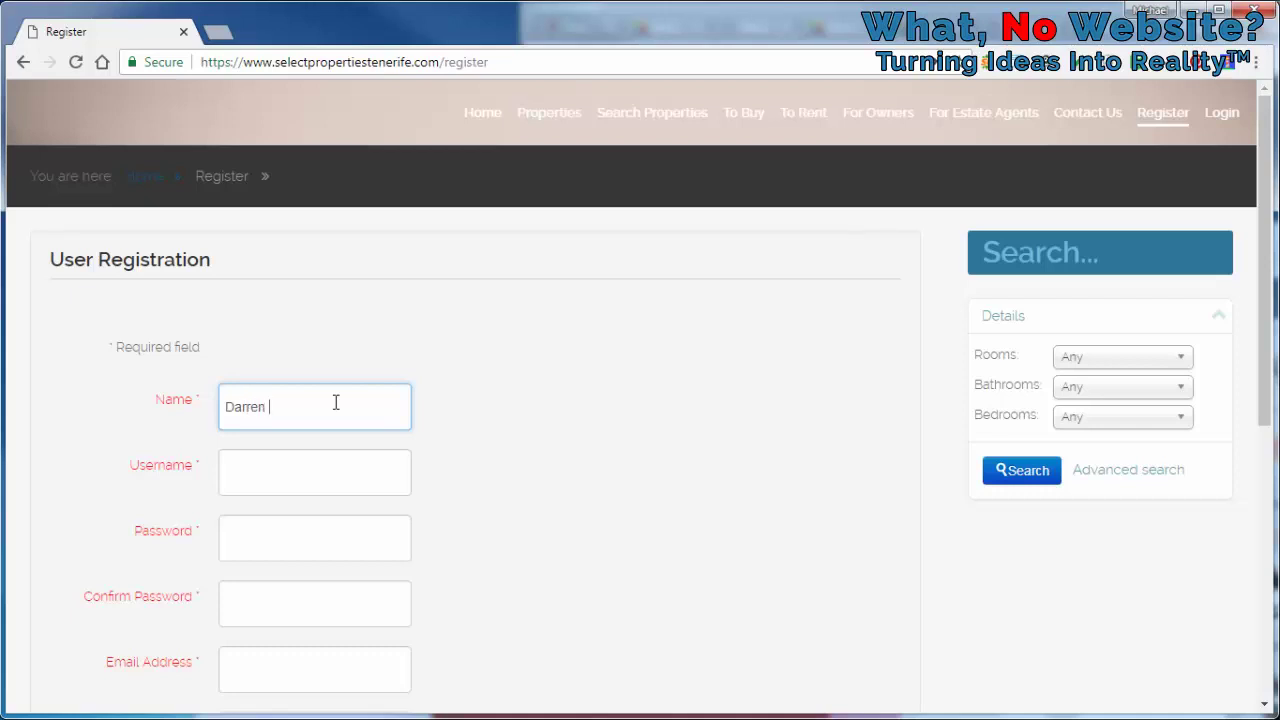
{"action": "key", "text": "ctrl+a"}
{"action": "key", "text": "ctrl+c"}
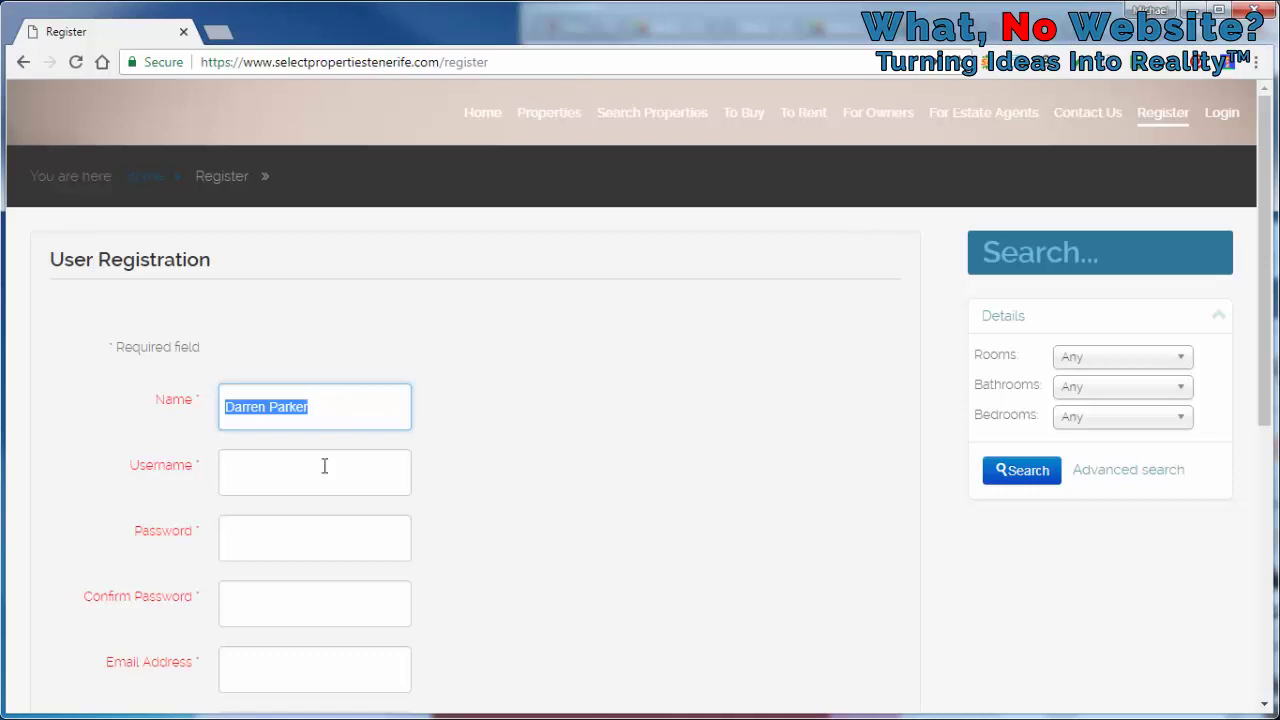
{"action": "left_click", "coordinate": [323, 466]}
{"action": "key", "text": "ctrl+v"}
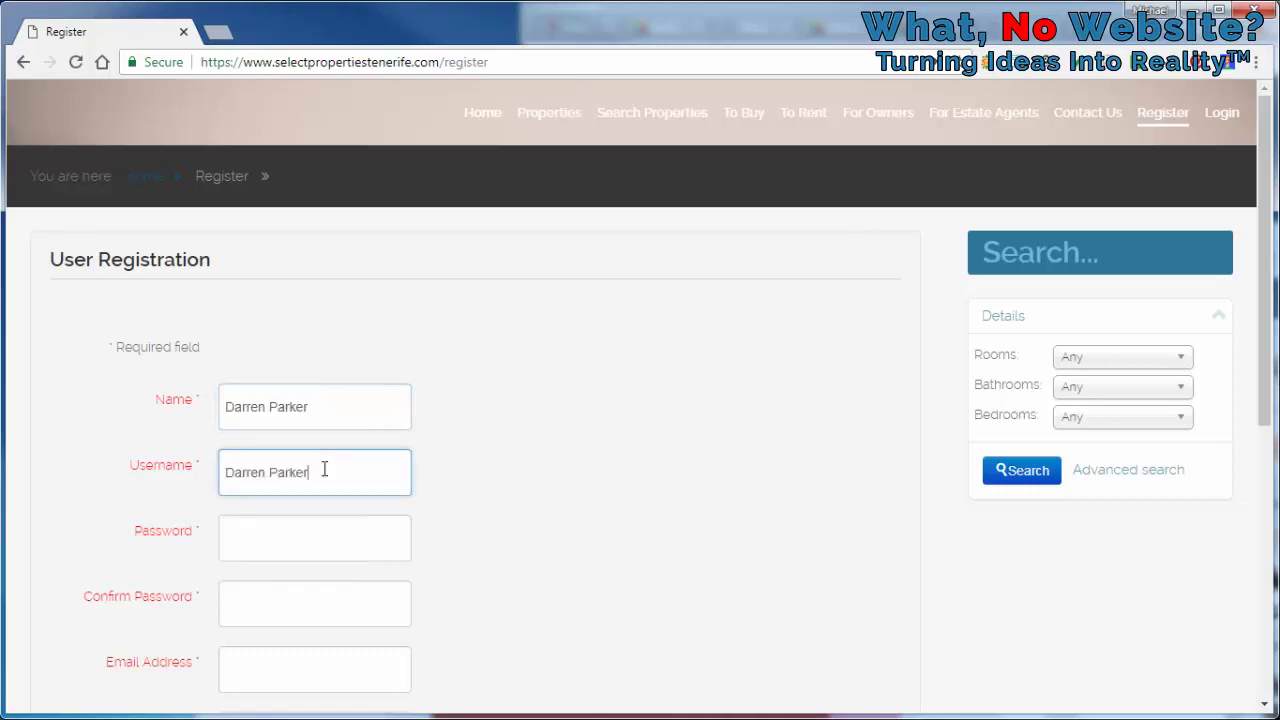
{"action": "key", "text": "Left"}
{"action": "key", "text": "Left"}
{"action": "key", "text": "Left"}
{"action": "key", "text": "Left"}
{"action": "key", "text": "Left"}
{"action": "key", "text": "Left"}
{"action": "key", "text": "BackSpace"}
Enter the account password and confirm it
{"action": "left_click", "coordinate": [315, 538]}
{"action": "type", "text": "••••••"}
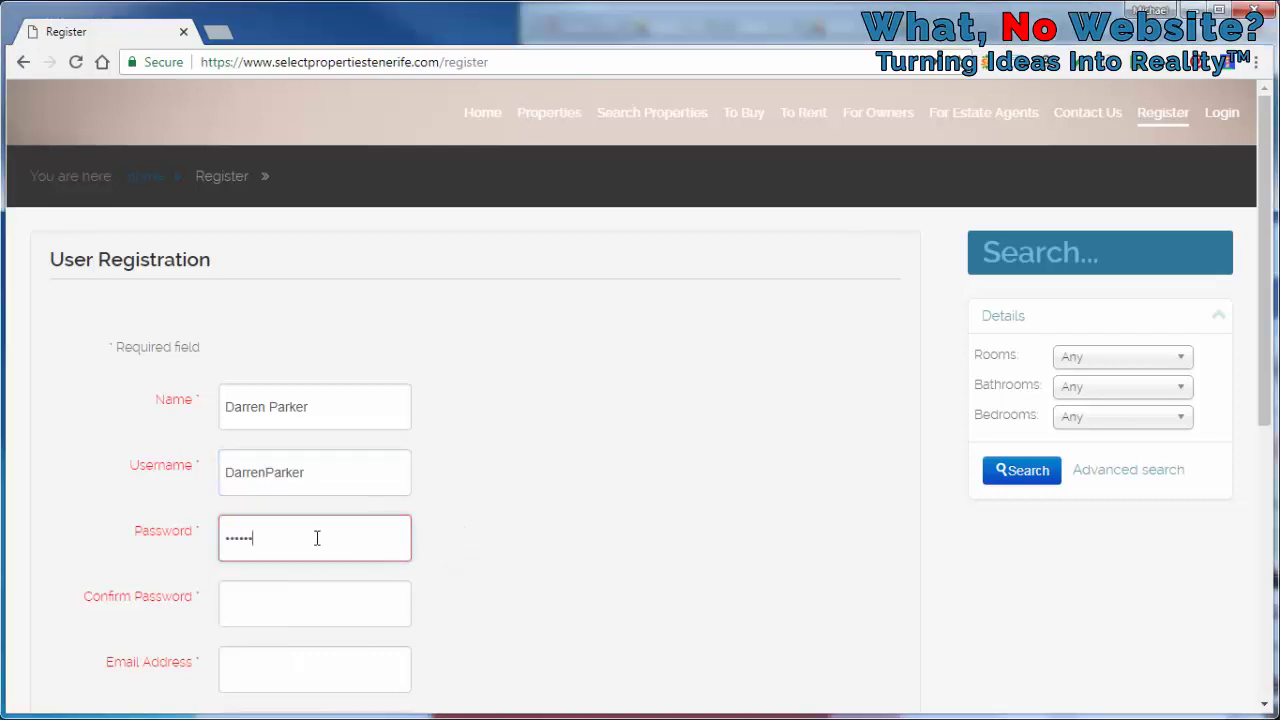
{"action": "left_click", "coordinate": [323, 600]}
{"action": "type", "text": "••••••"}
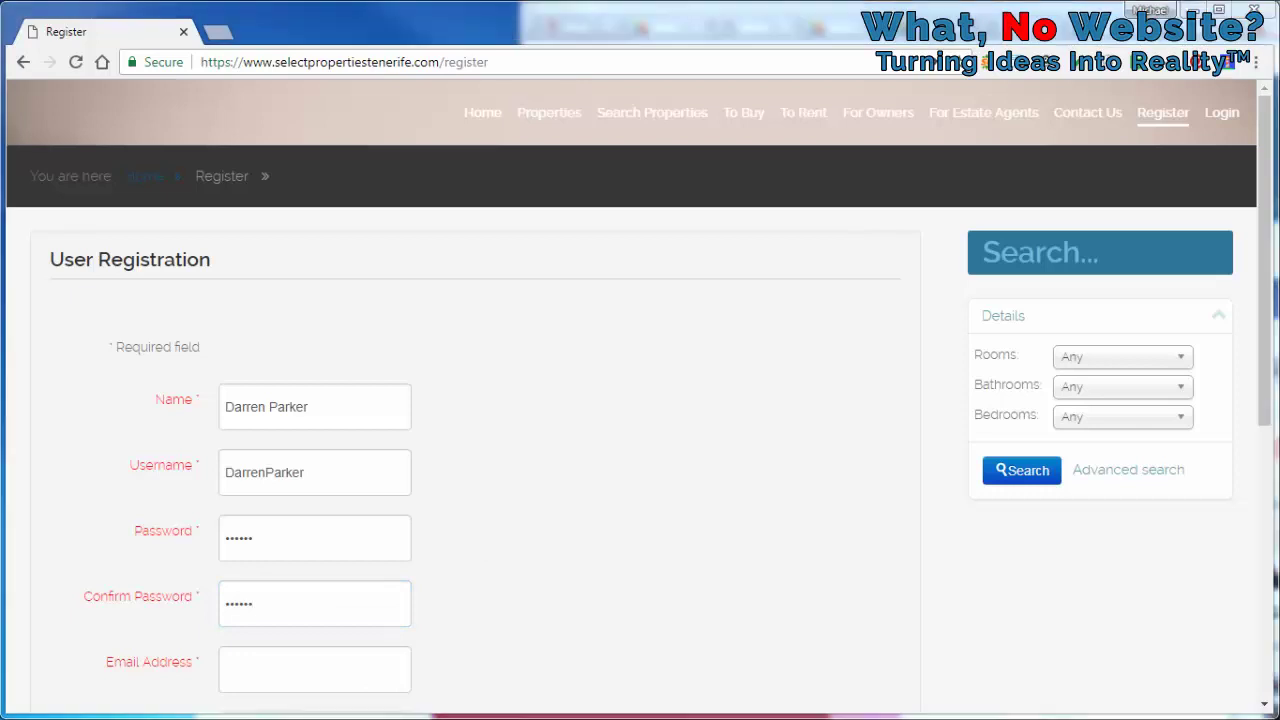
Enter and confirm the contact's e-mail, pass the captcha, and submit the registration
{"action": "scroll", "coordinate": [449, 603], "scroll_direction": "down", "scroll_amount": 2}
{"action": "left_click", "coordinate": [296, 483]}
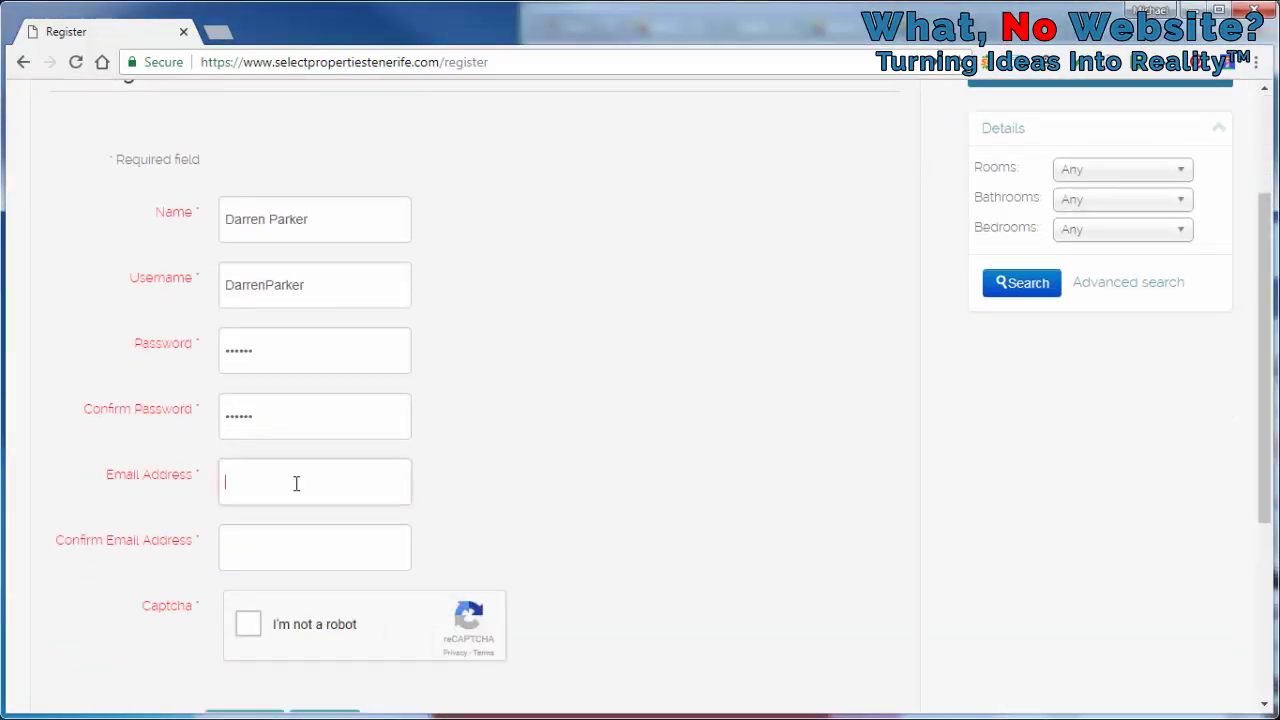
{"action": "left_click", "coordinate": [298, 538]}
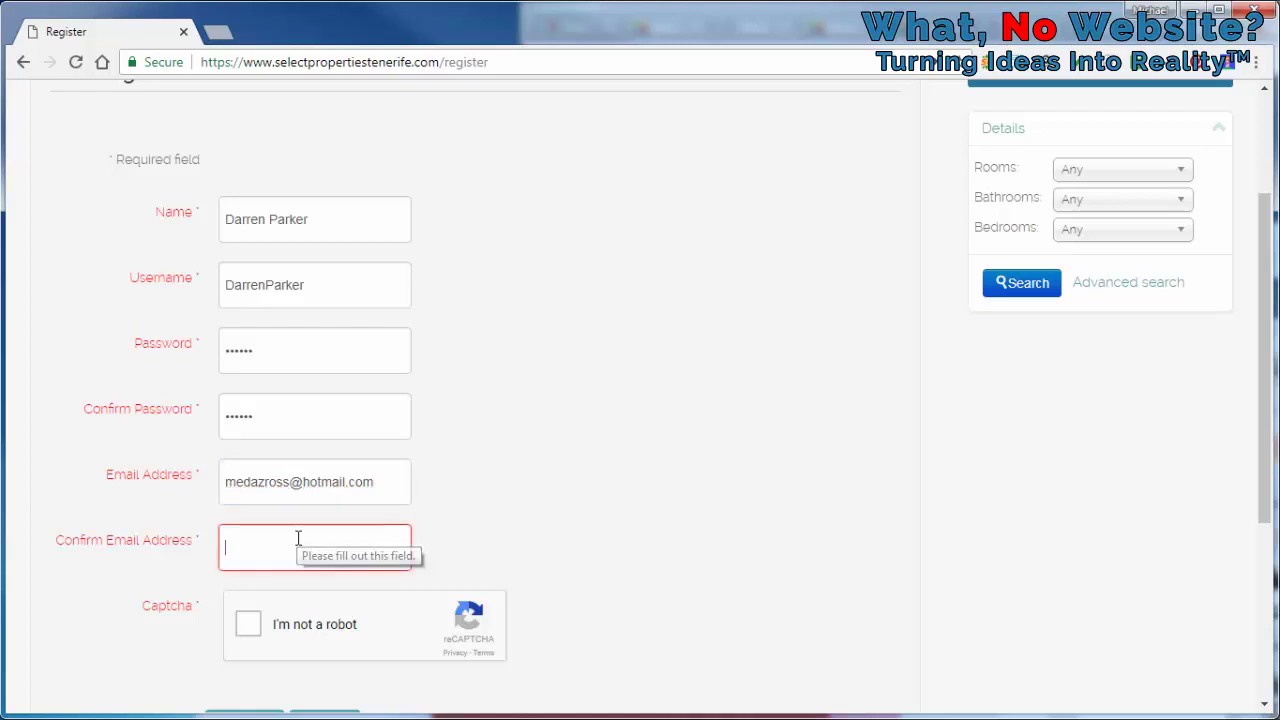
{"action": "scroll", "coordinate": [580, 411], "scroll_direction": "down", "scroll_amount": 1}
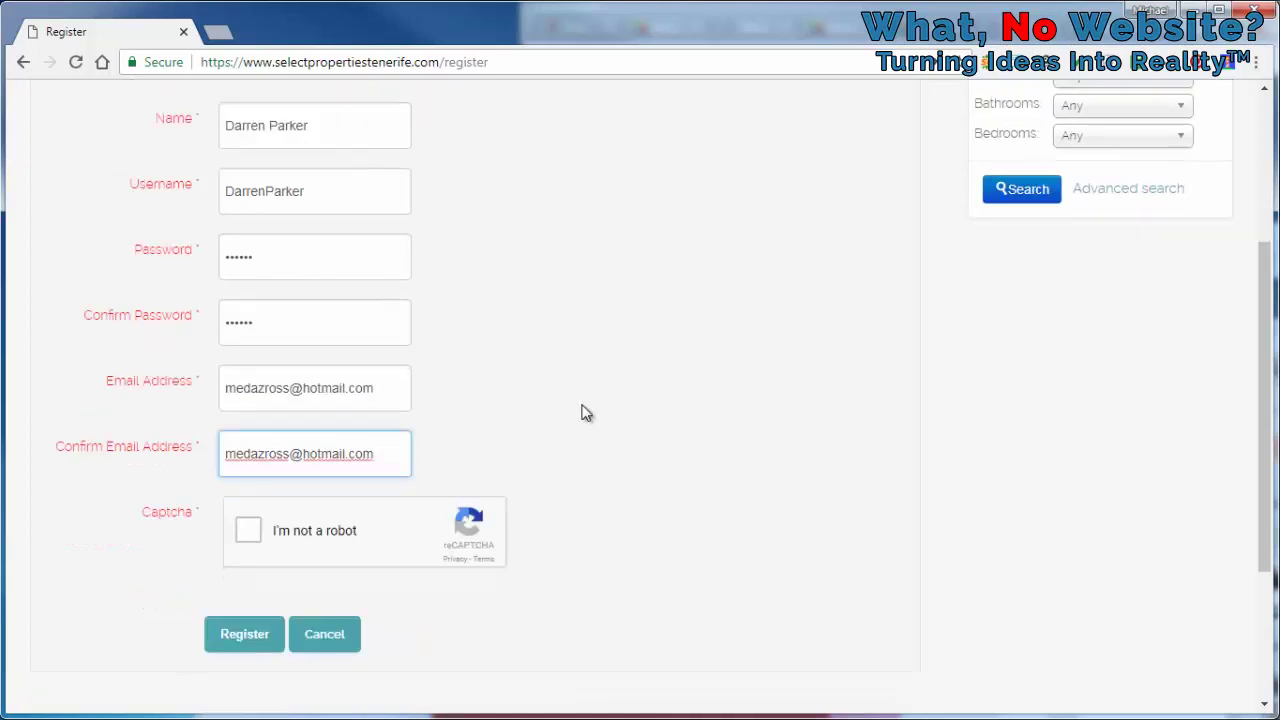
{"action": "left_click", "coordinate": [250, 533]}
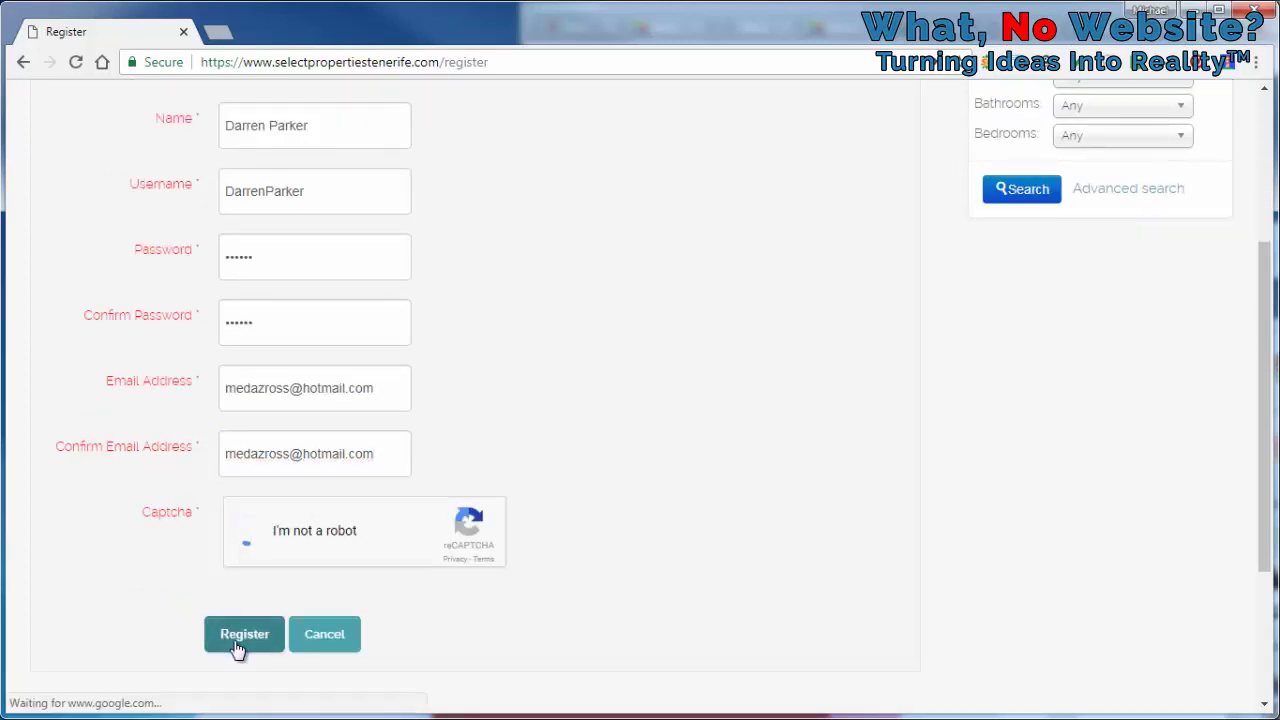
{"action": "left_click", "coordinate": [238, 648]}
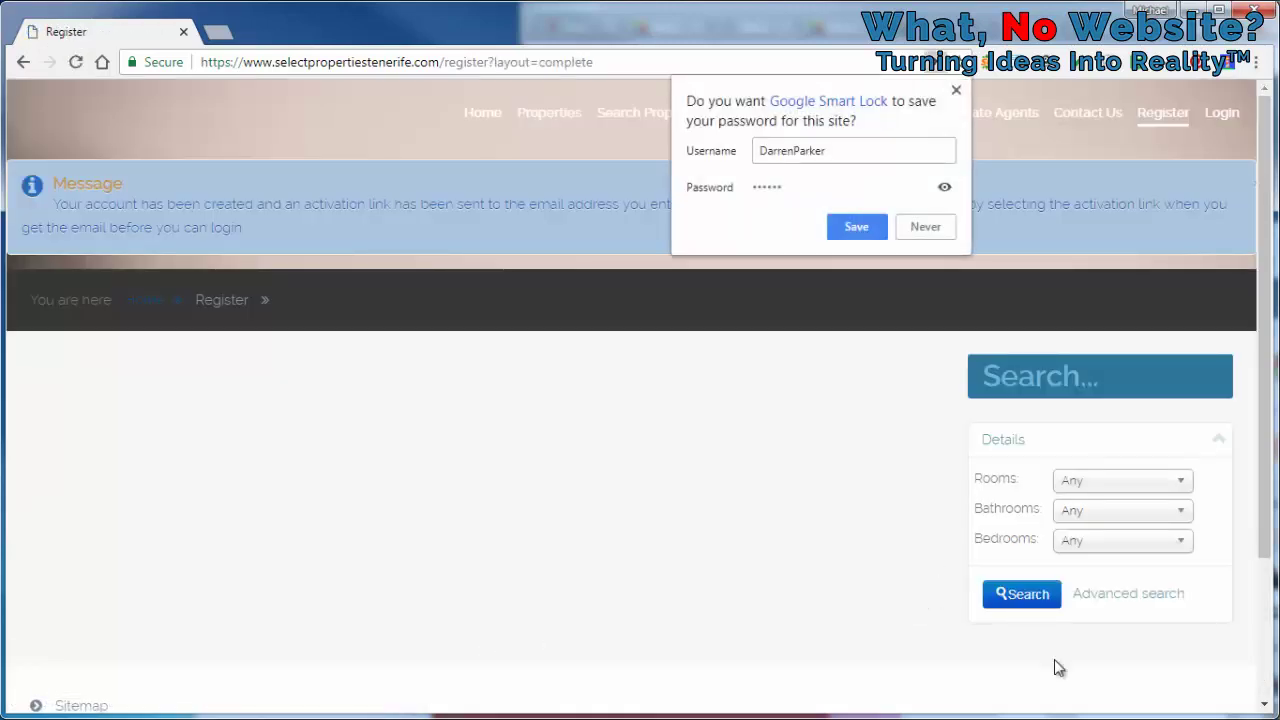
Dismiss the save-password prompt, go to Login, and replace the autofilled username with the new one
{"action": "left_click", "coordinate": [936, 295]}
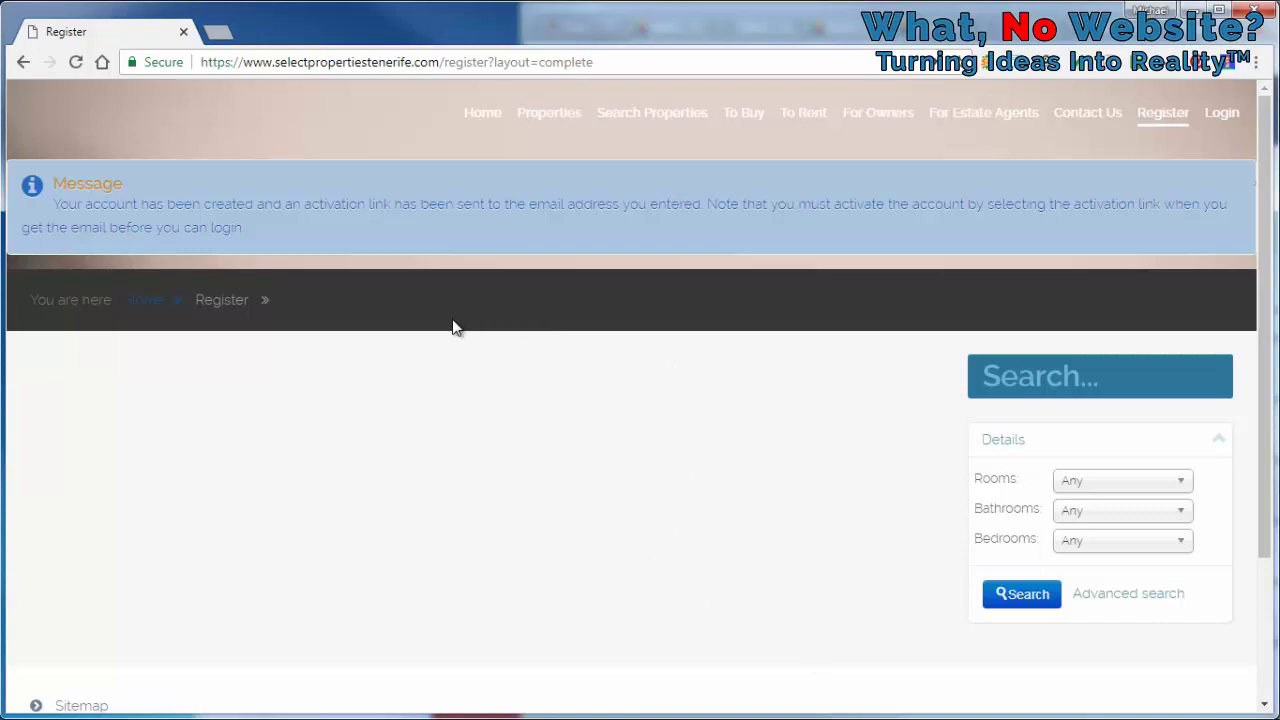
{"action": "left_click", "coordinate": [1228, 118]}
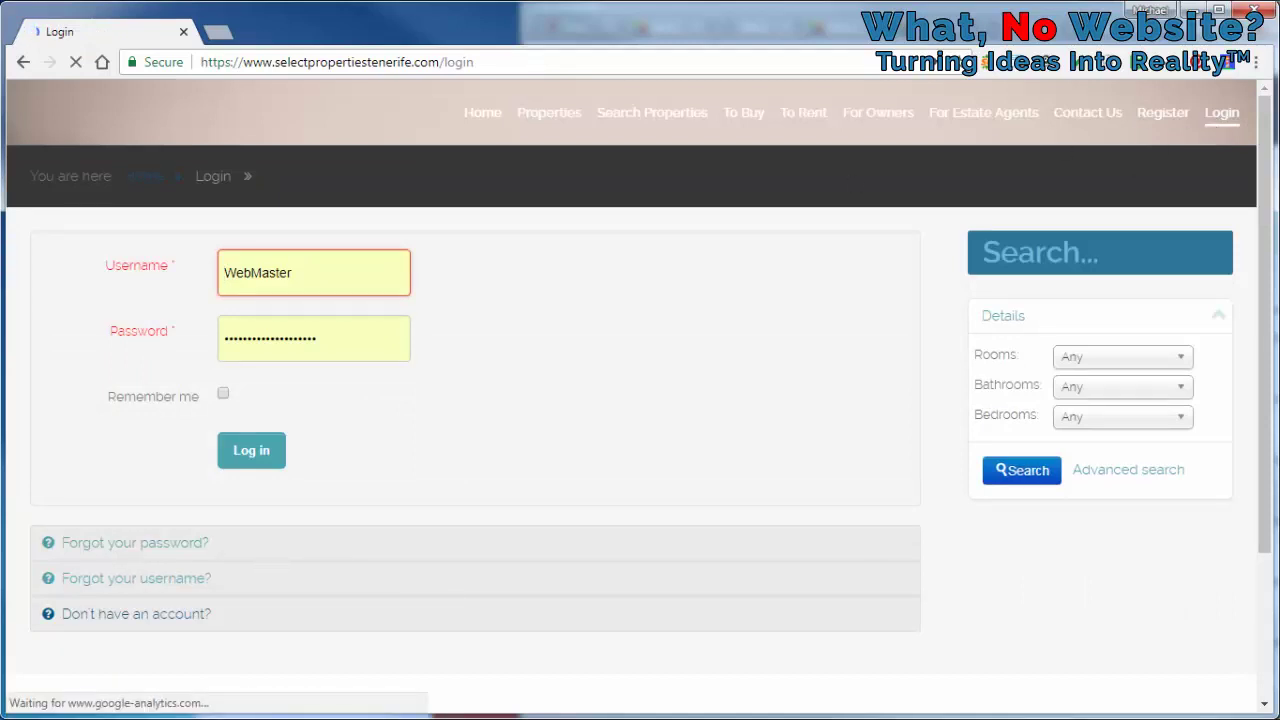
{"action": "double_click", "coordinate": [323, 277]}
{"action": "left_click", "coordinate": [659, 295]}
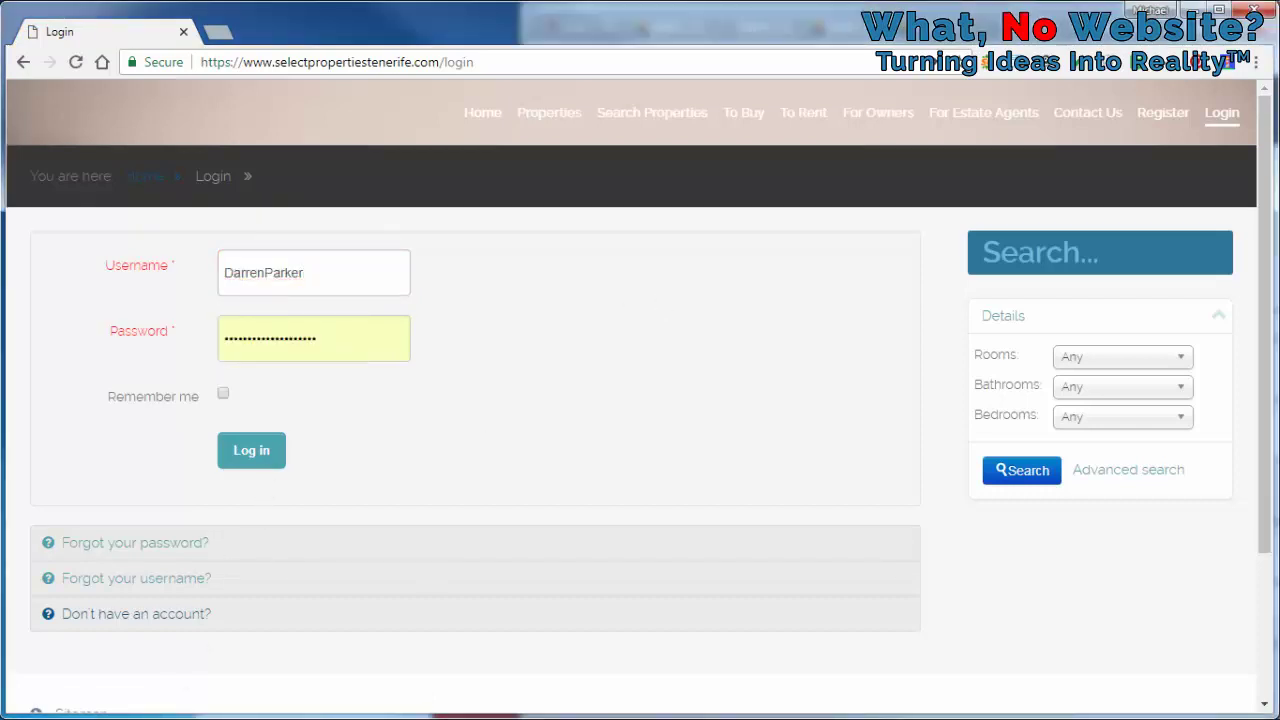
Replace the autofilled password with the new account's password and log in
{"action": "left_click", "coordinate": [343, 337]}
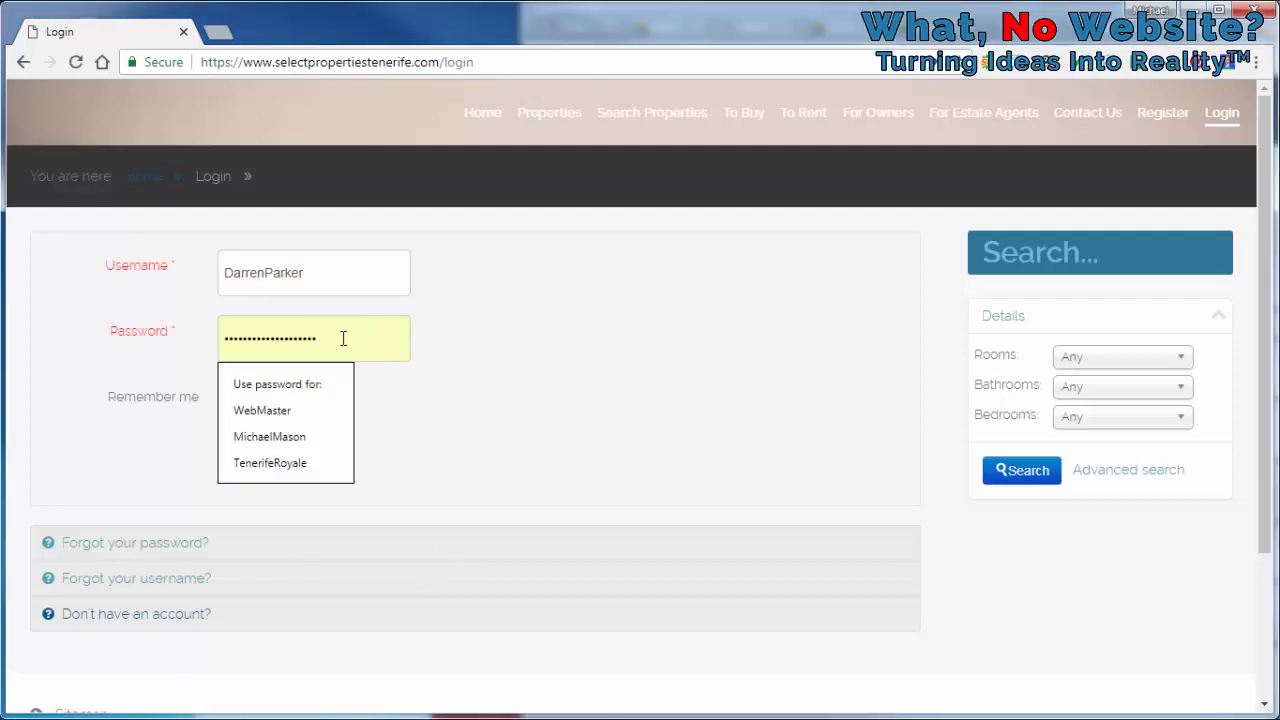
{"action": "double_click", "coordinate": [343, 337]}
{"action": "type", "text": "••••••"}
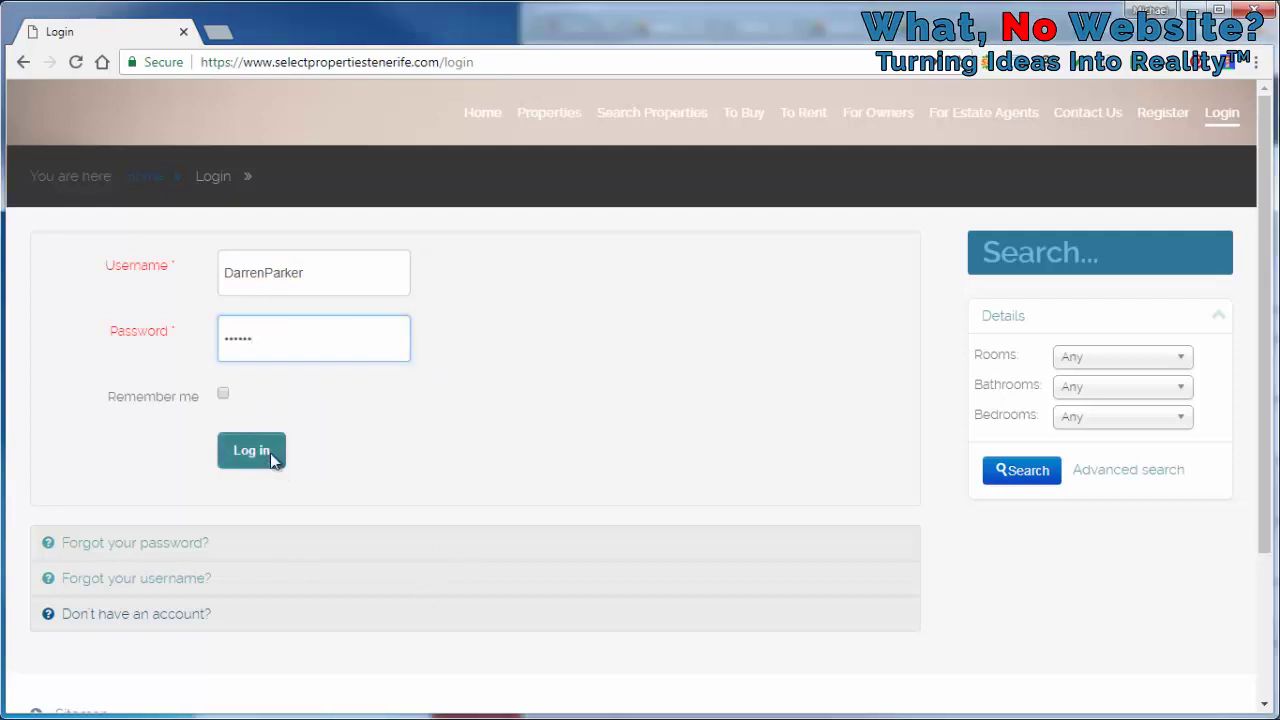
{"action": "left_click", "coordinate": [275, 462]}
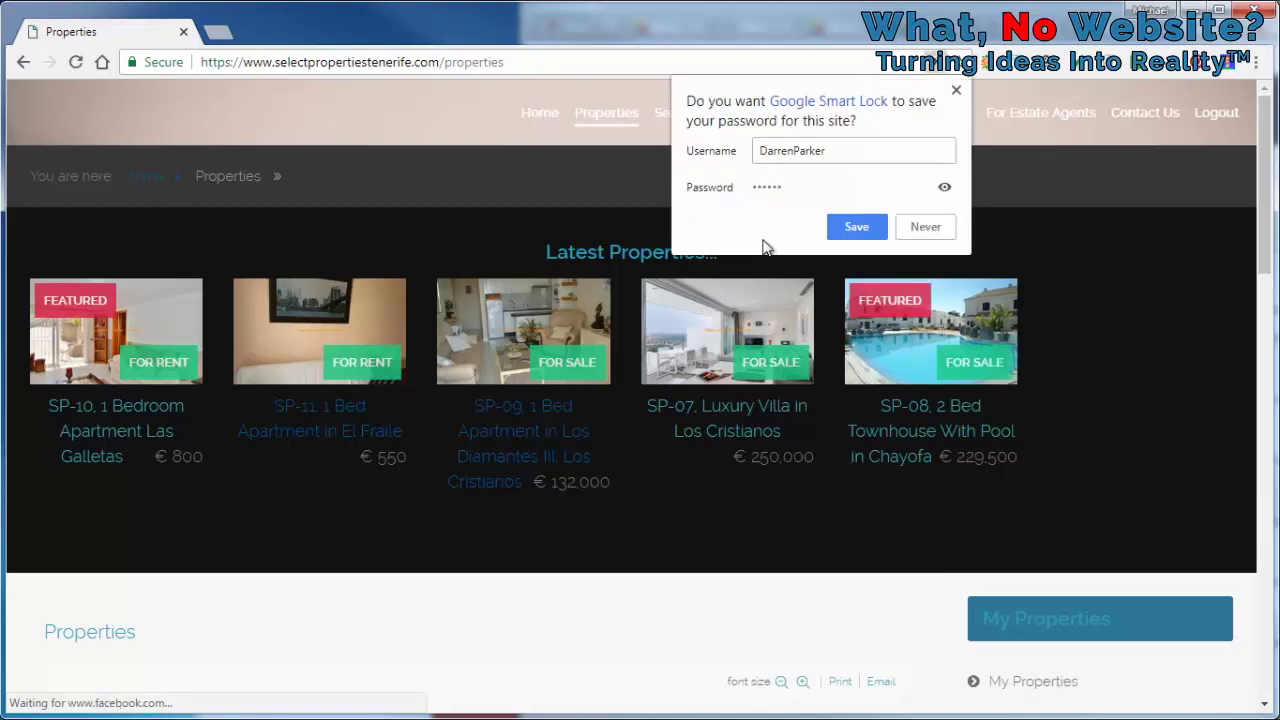
Dismiss the password prompt, then open a blank Add Property form from My Properties
{"action": "left_click", "coordinate": [1035, 230]}
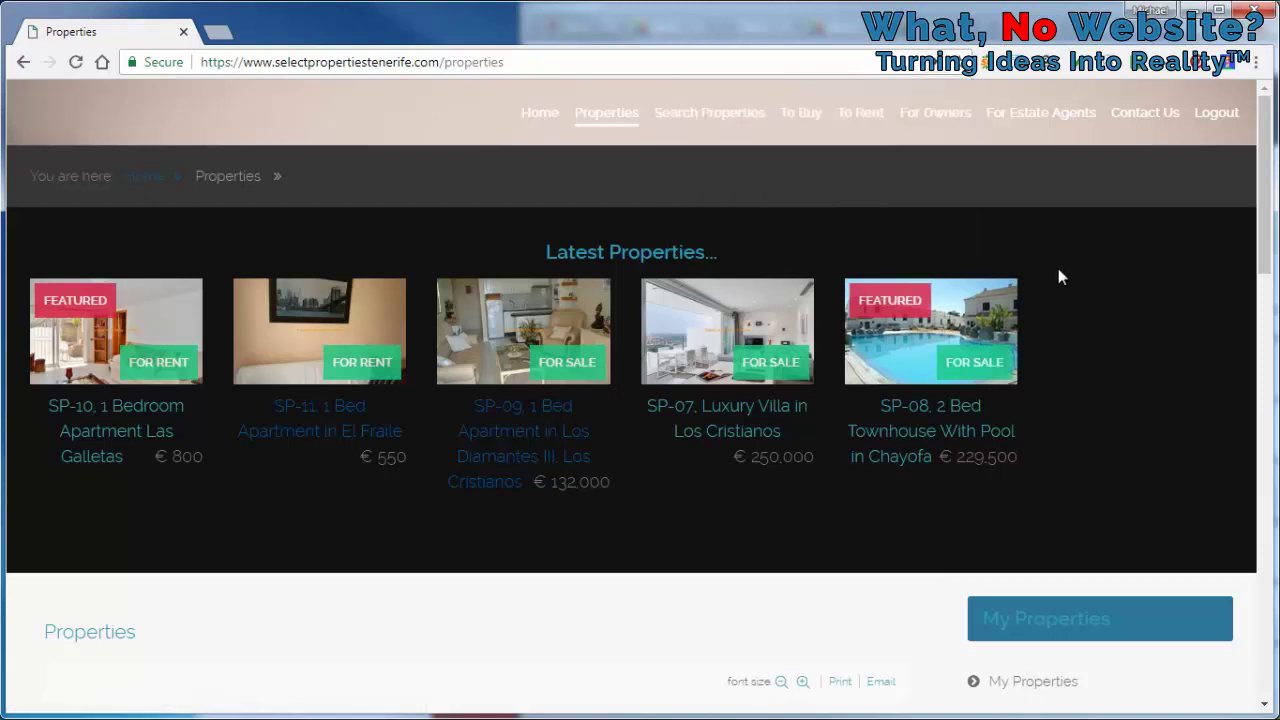
{"action": "scroll", "coordinate": [1067, 269], "scroll_direction": "down", "scroll_amount": 1}
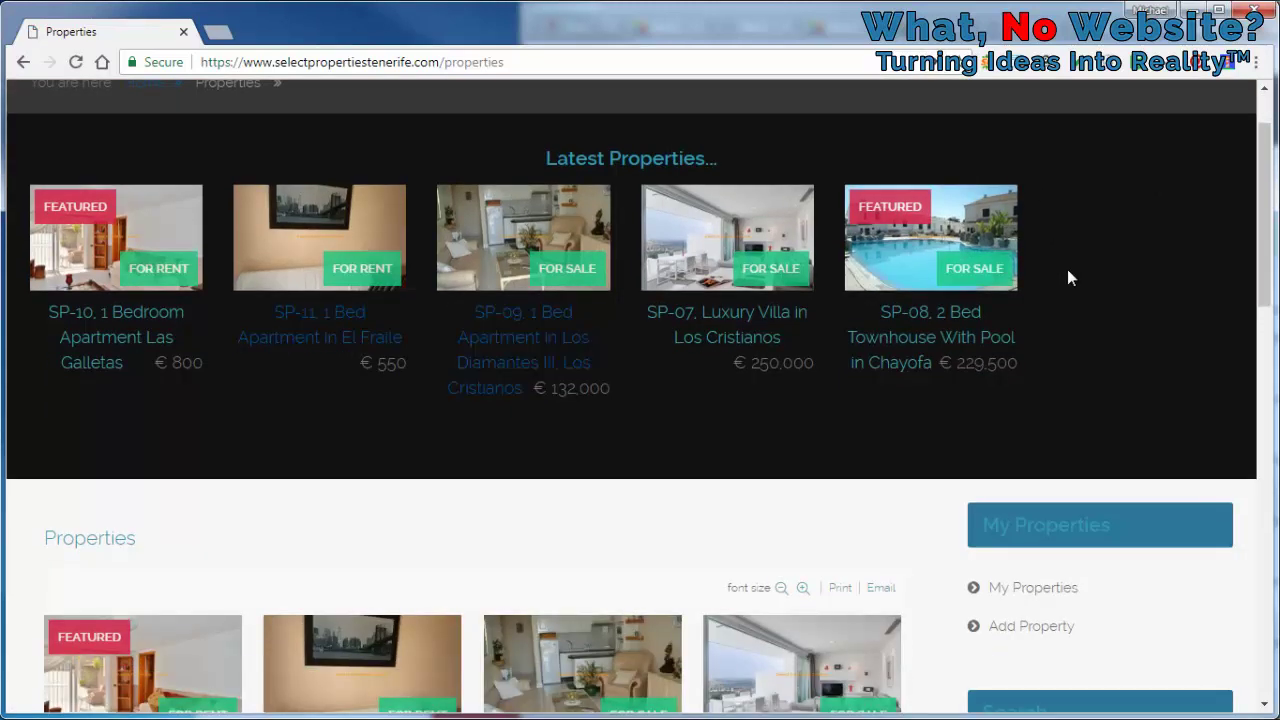
{"action": "left_click", "coordinate": [1035, 591]}
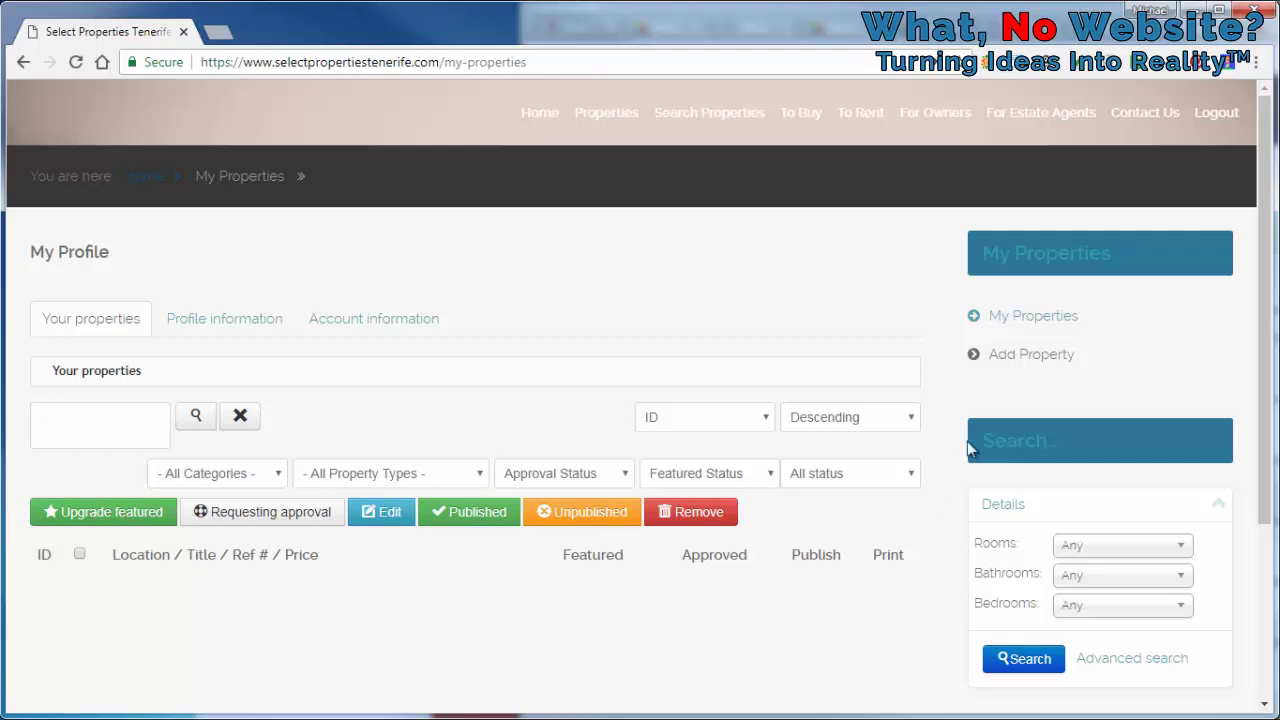
{"action": "left_click", "coordinate": [1027, 356]}
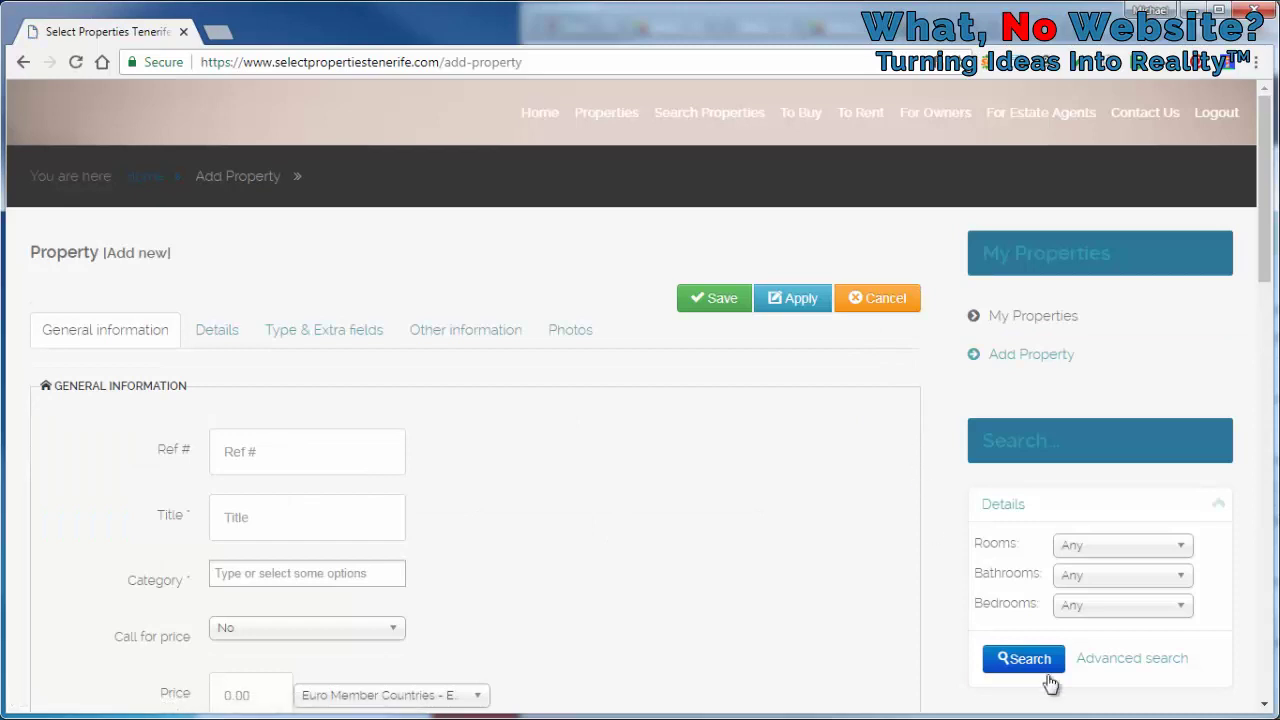
{"action": "left_click", "coordinate": [358, 457]}
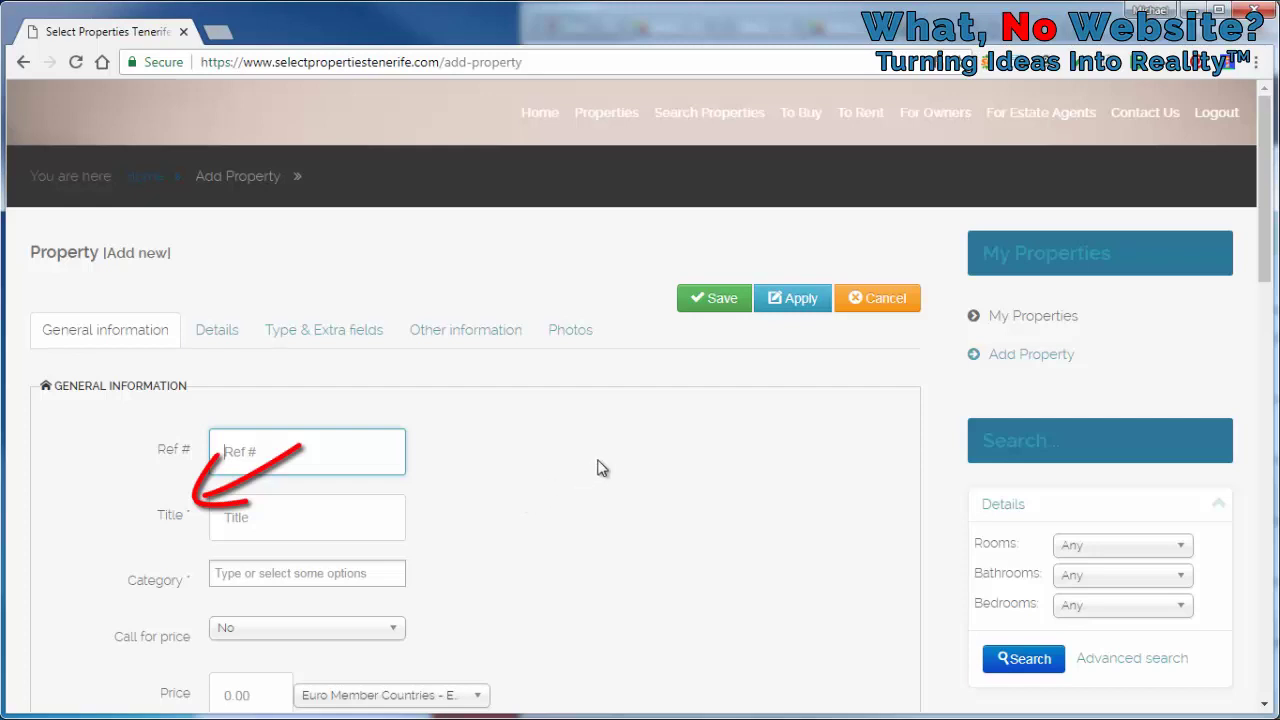
{"action": "scroll", "coordinate": [790, 418], "scroll_direction": "down", "scroll_amount": 4}
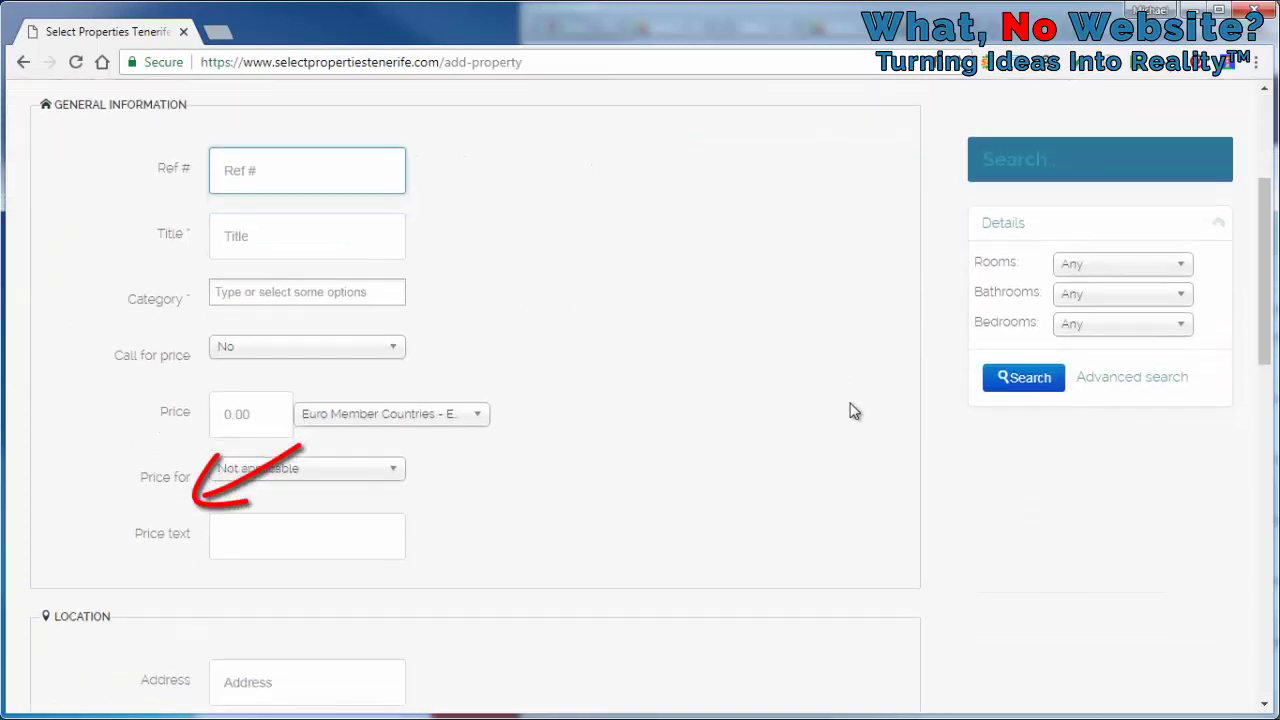
{"action": "scroll", "coordinate": [935, 415], "scroll_direction": "down", "scroll_amount": 5}
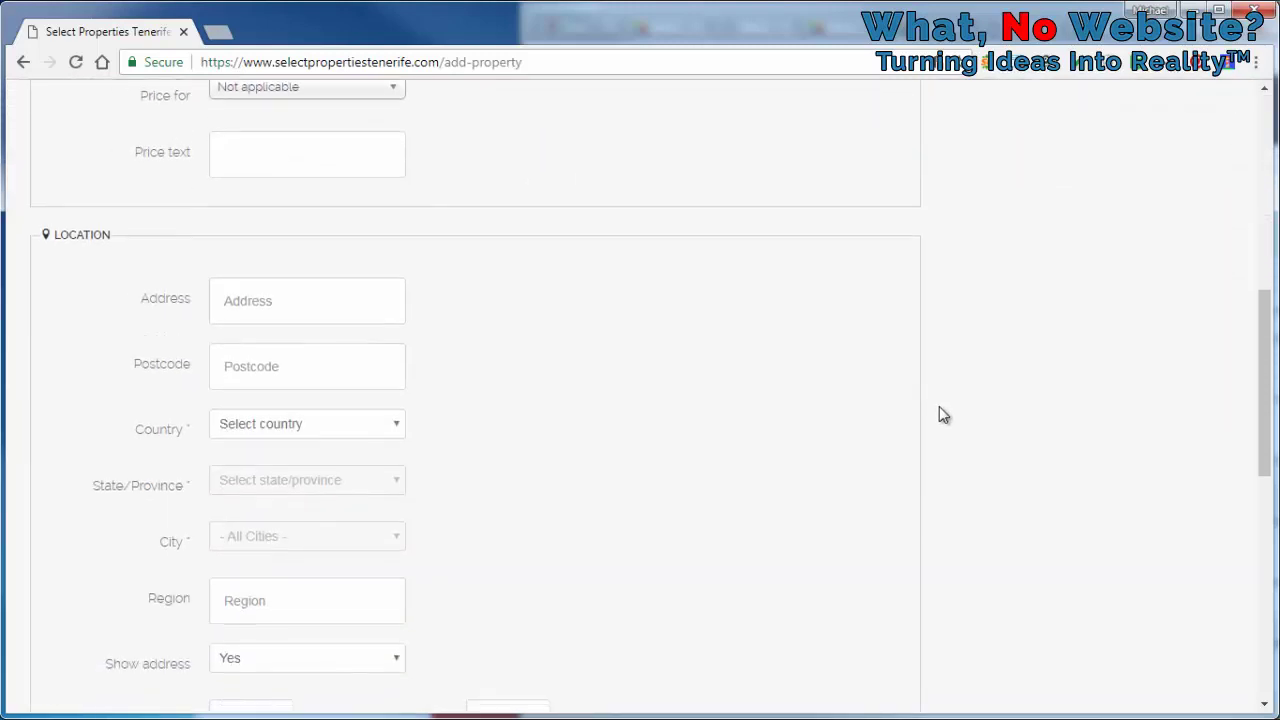
{"action": "scroll", "coordinate": [939, 407], "scroll_direction": "down", "scroll_amount": 5}
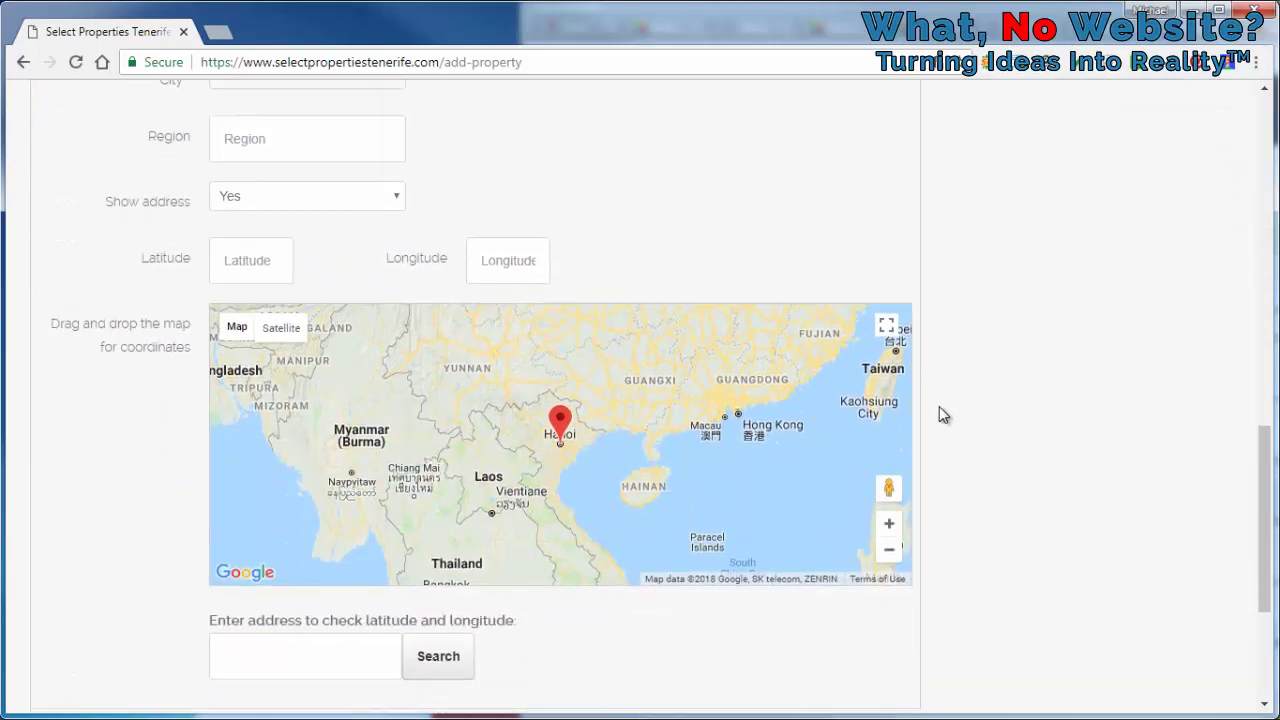
{"action": "scroll", "coordinate": [939, 406], "scroll_direction": "up", "scroll_amount": 15}
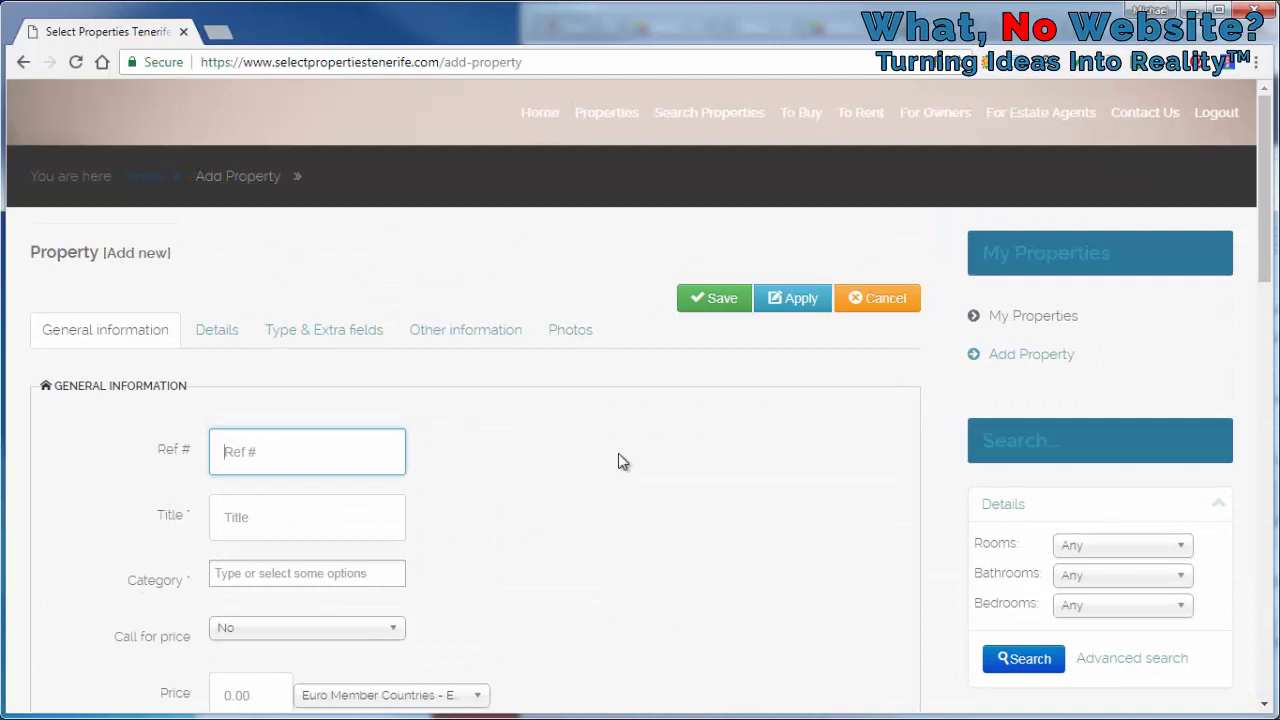
Title the listing '1 Bed Apartment in Las Rosa' and set its category to Apartment
{"action": "left_click", "coordinate": [287, 519]}
{"action": "type", "text": "1 Bed Apartment"}
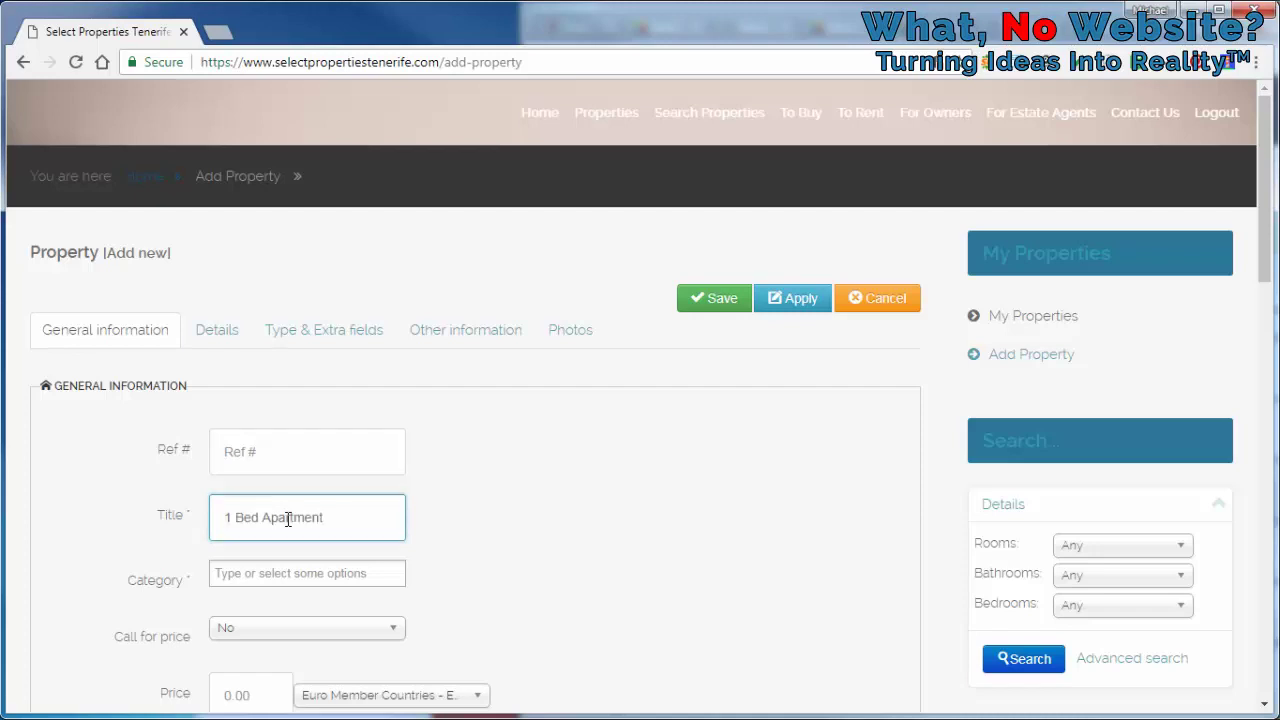
{"action": "type", "text": " in Las Rosas"}
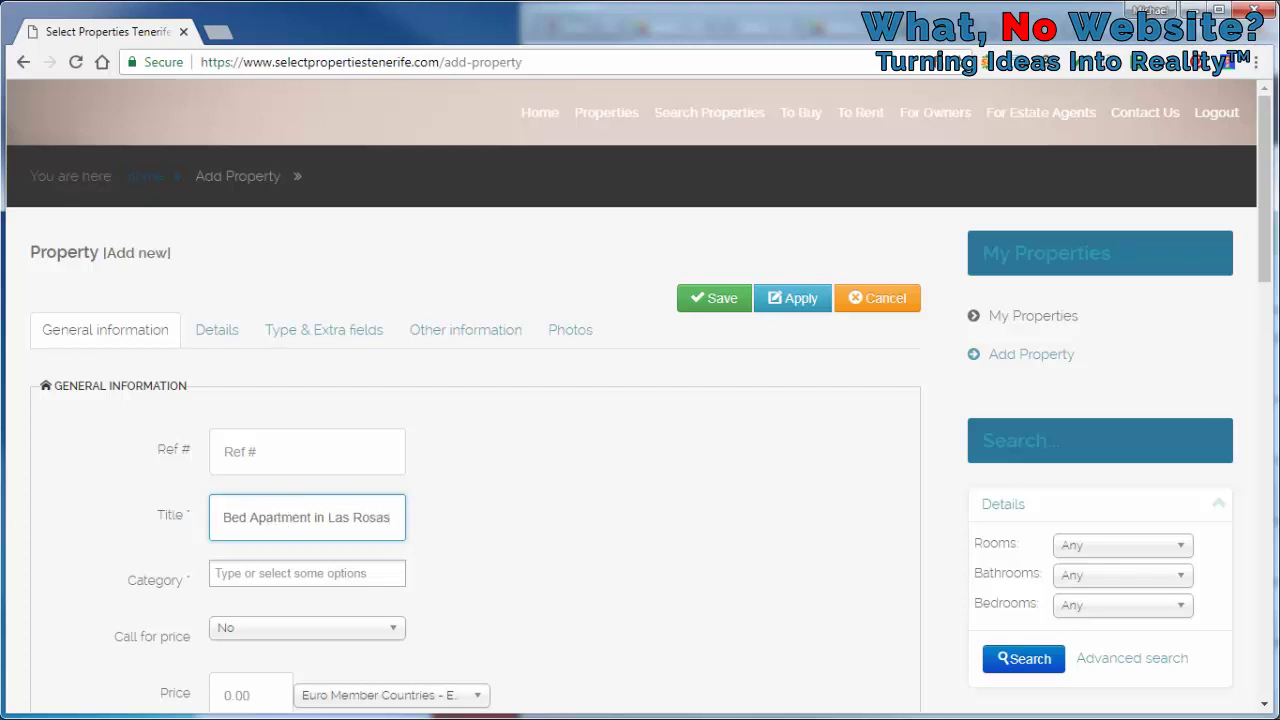
{"action": "key", "text": "alt+Tab"}
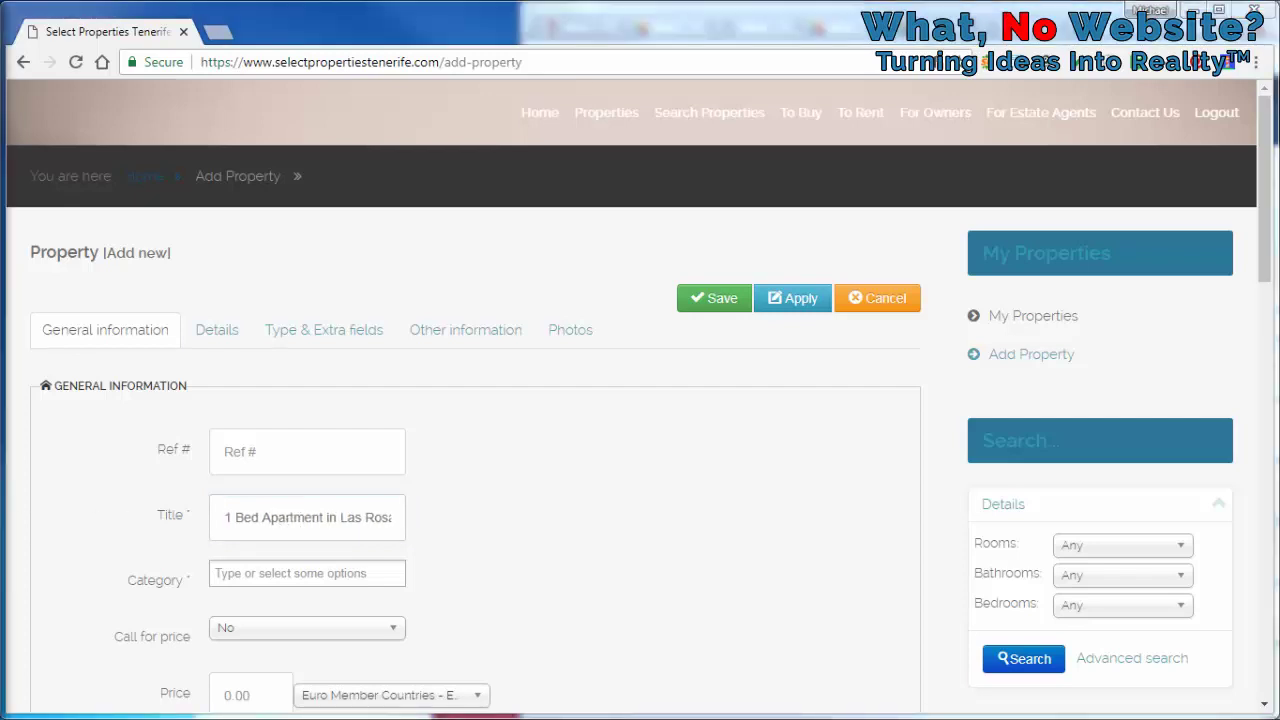
{"action": "left_click", "coordinate": [360, 572]}
{"action": "scroll", "coordinate": [517, 517], "scroll_direction": "down", "scroll_amount": 1}
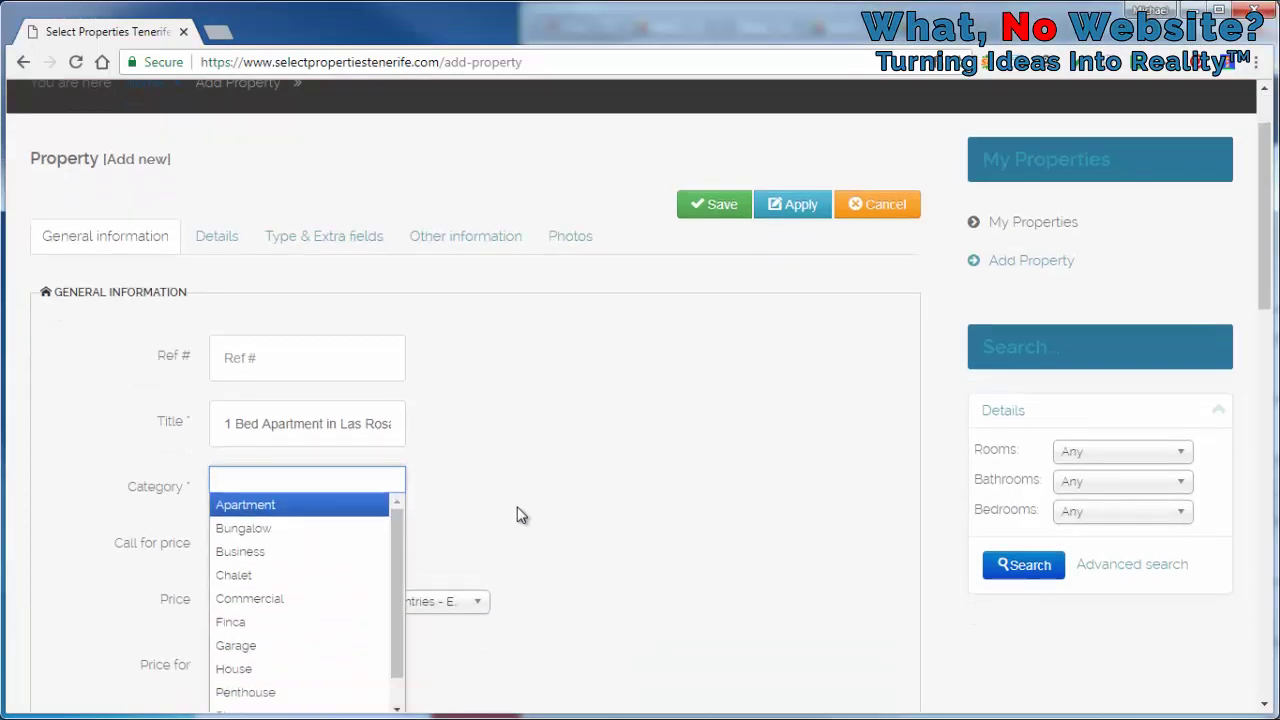
{"action": "left_click", "coordinate": [300, 506]}
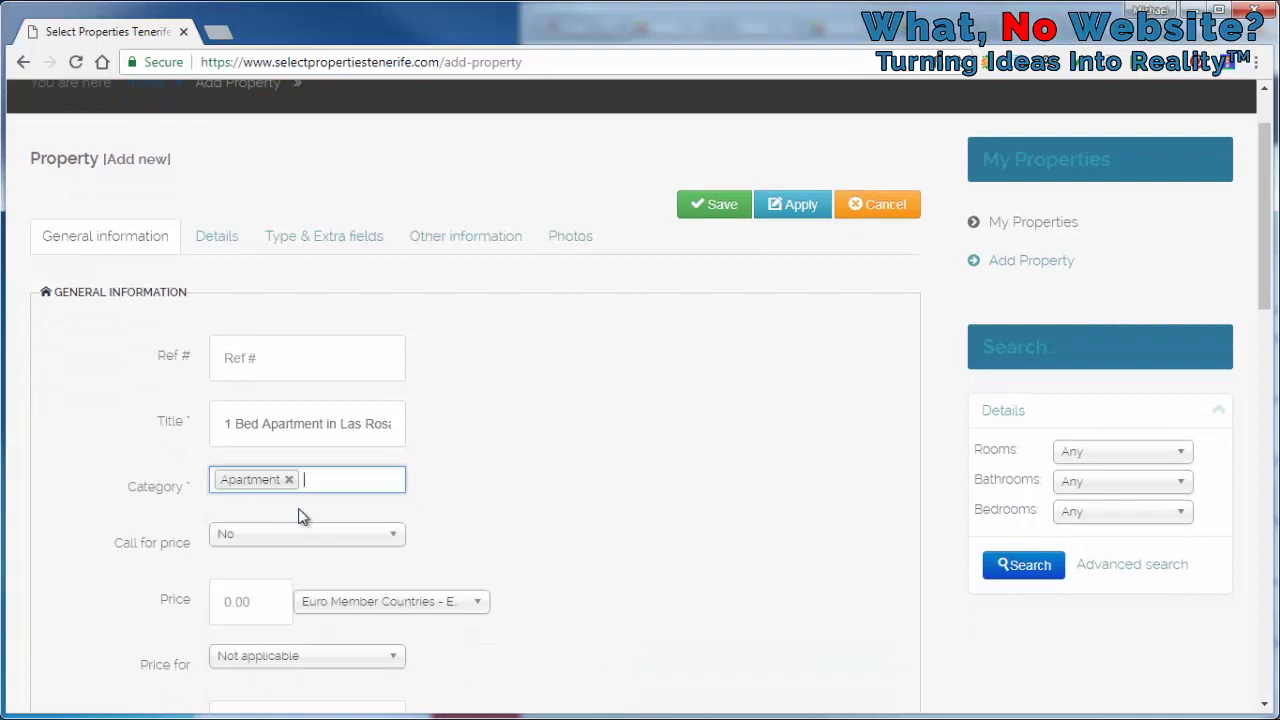
Set the price to 450 EUR, charged per month
{"action": "left_click", "coordinate": [275, 588]}
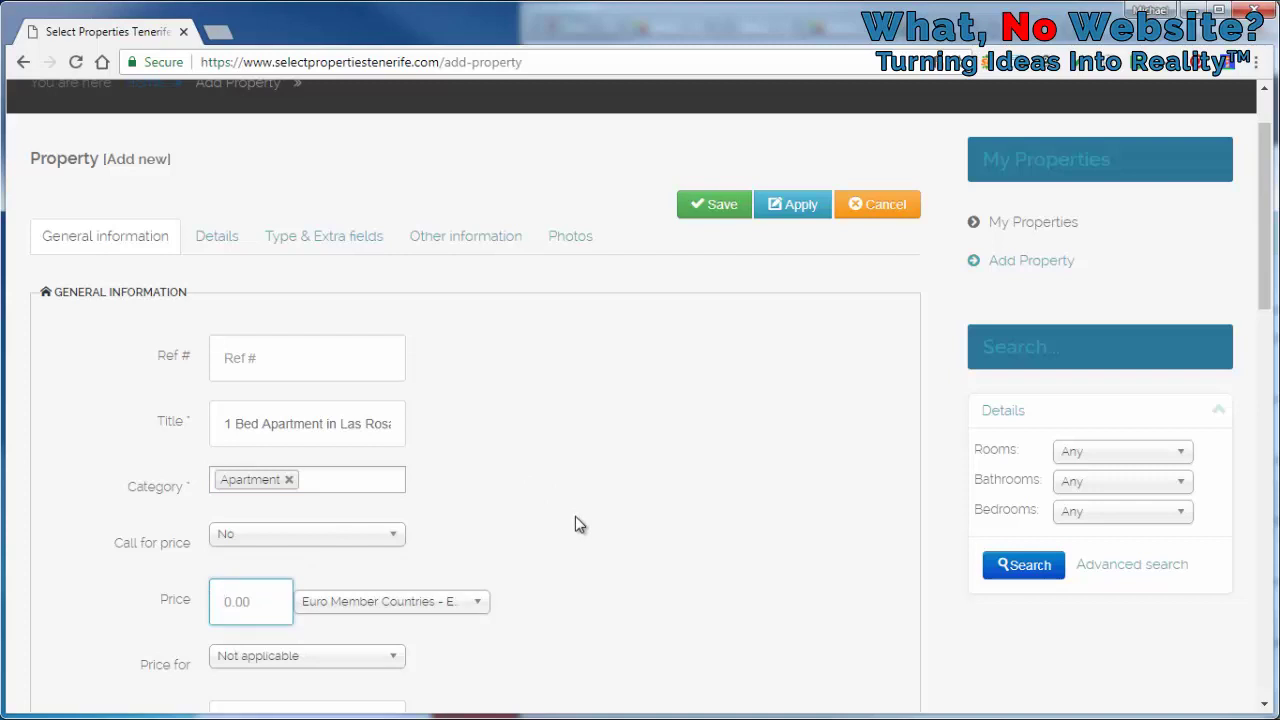
{"action": "type", "text": "450"}
{"action": "left_click", "coordinate": [479, 612]}
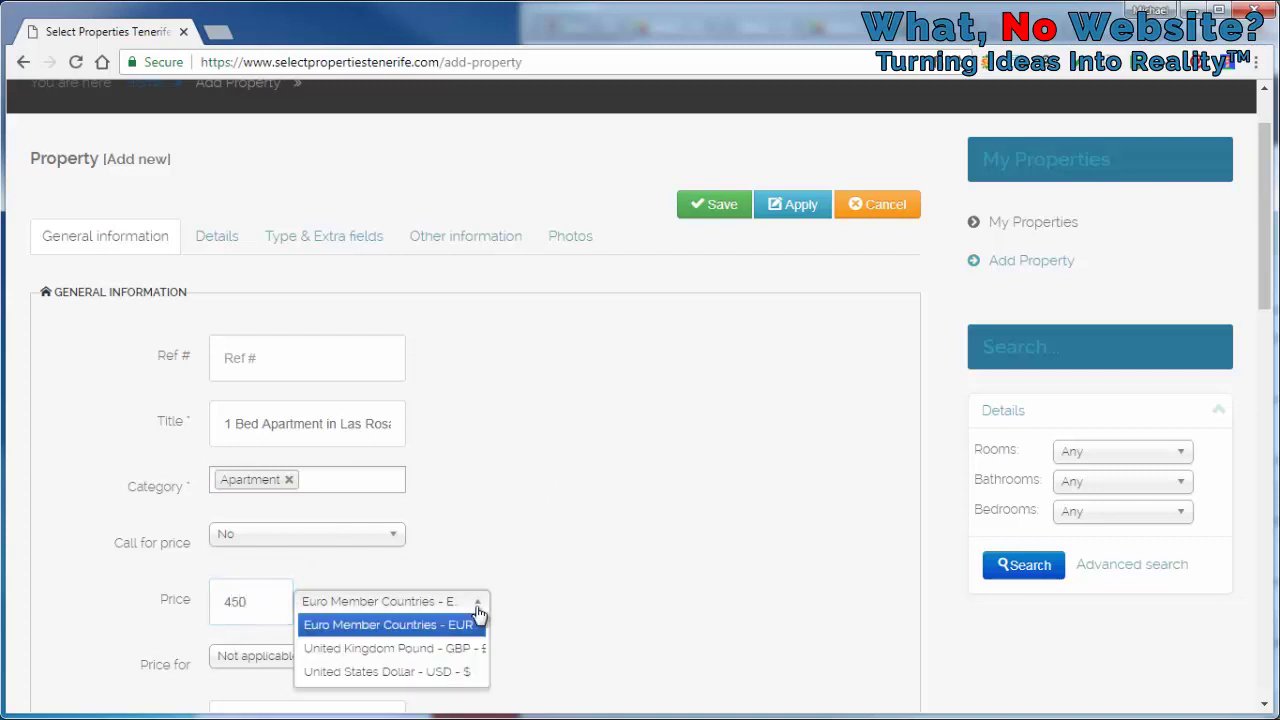
{"action": "left_click", "coordinate": [480, 607]}
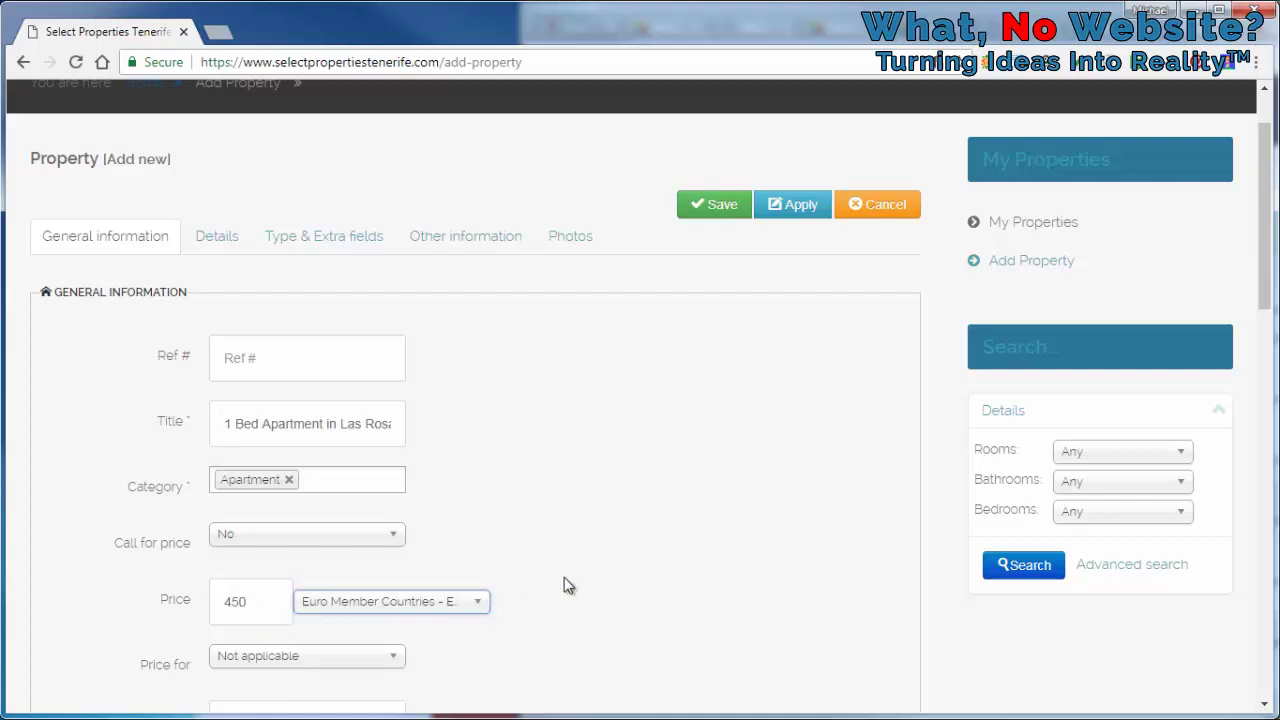
{"action": "scroll", "coordinate": [565, 585], "scroll_direction": "down", "scroll_amount": 1}
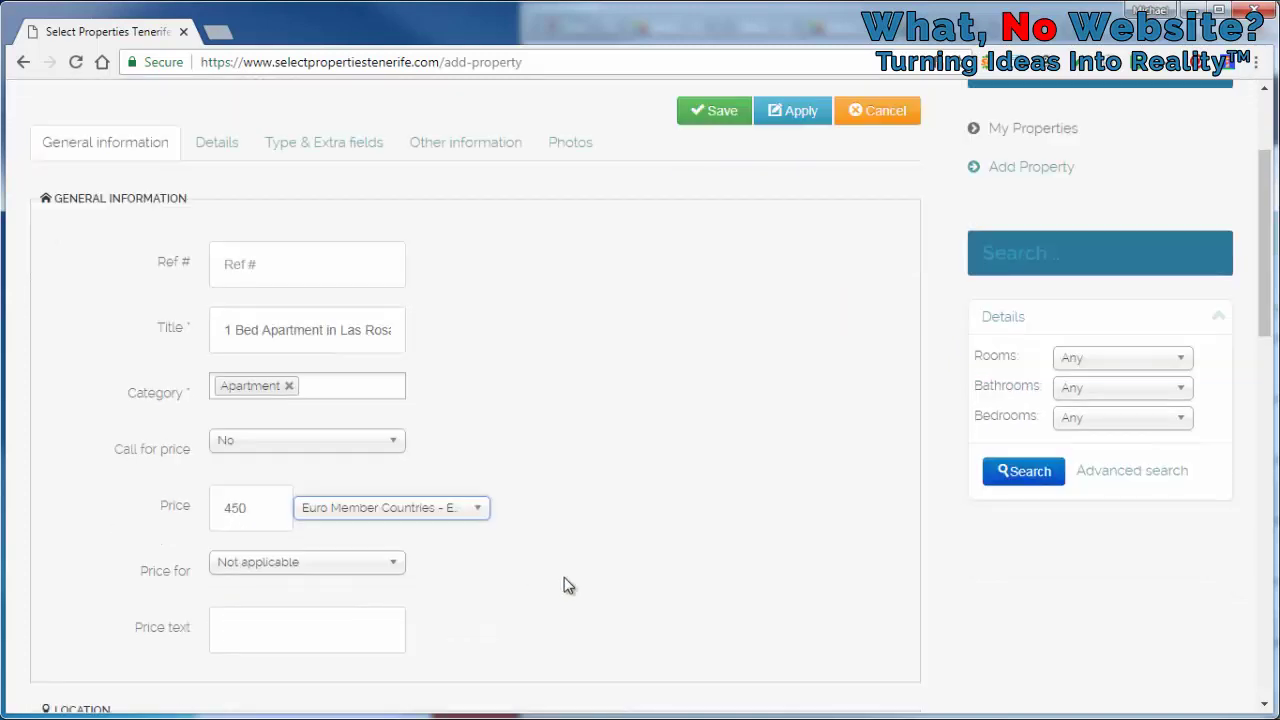
{"action": "left_click", "coordinate": [390, 567]}
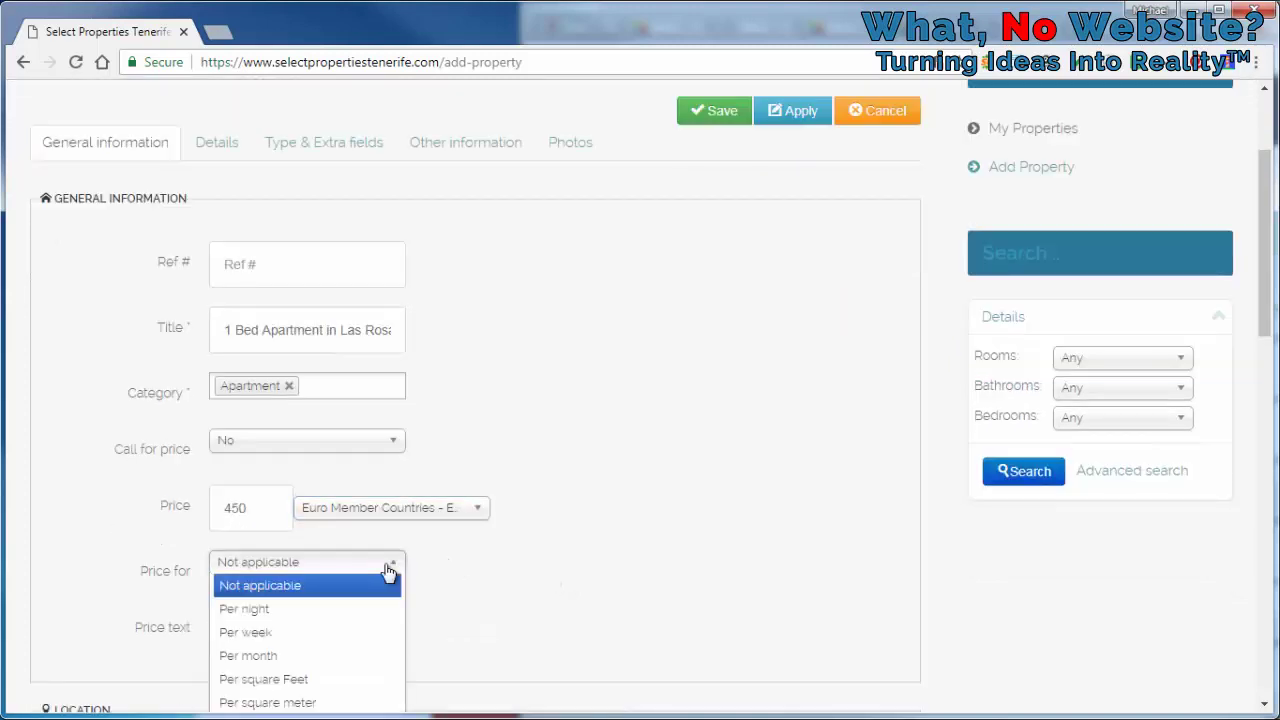
{"action": "left_click", "coordinate": [349, 656]}
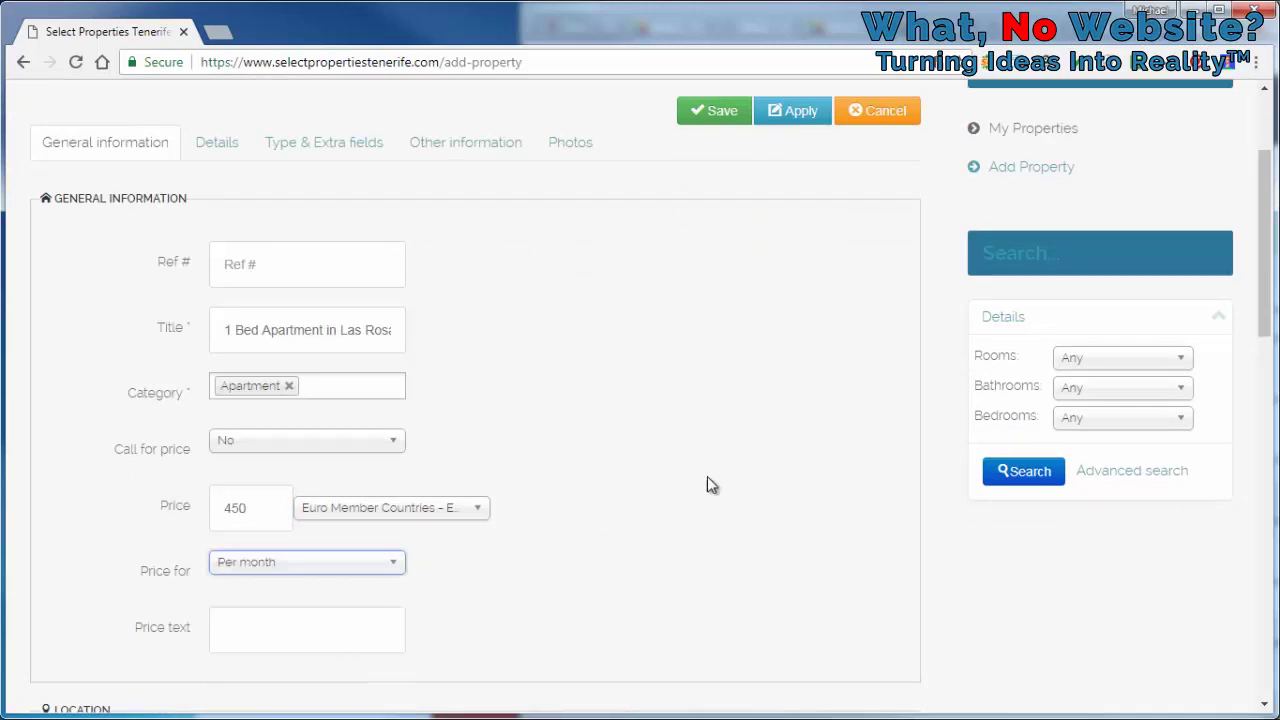
{"action": "scroll", "coordinate": [922, 345], "scroll_direction": "down", "scroll_amount": 1}
{"action": "scroll", "coordinate": [922, 345], "scroll_direction": "down", "scroll_amount": 5}
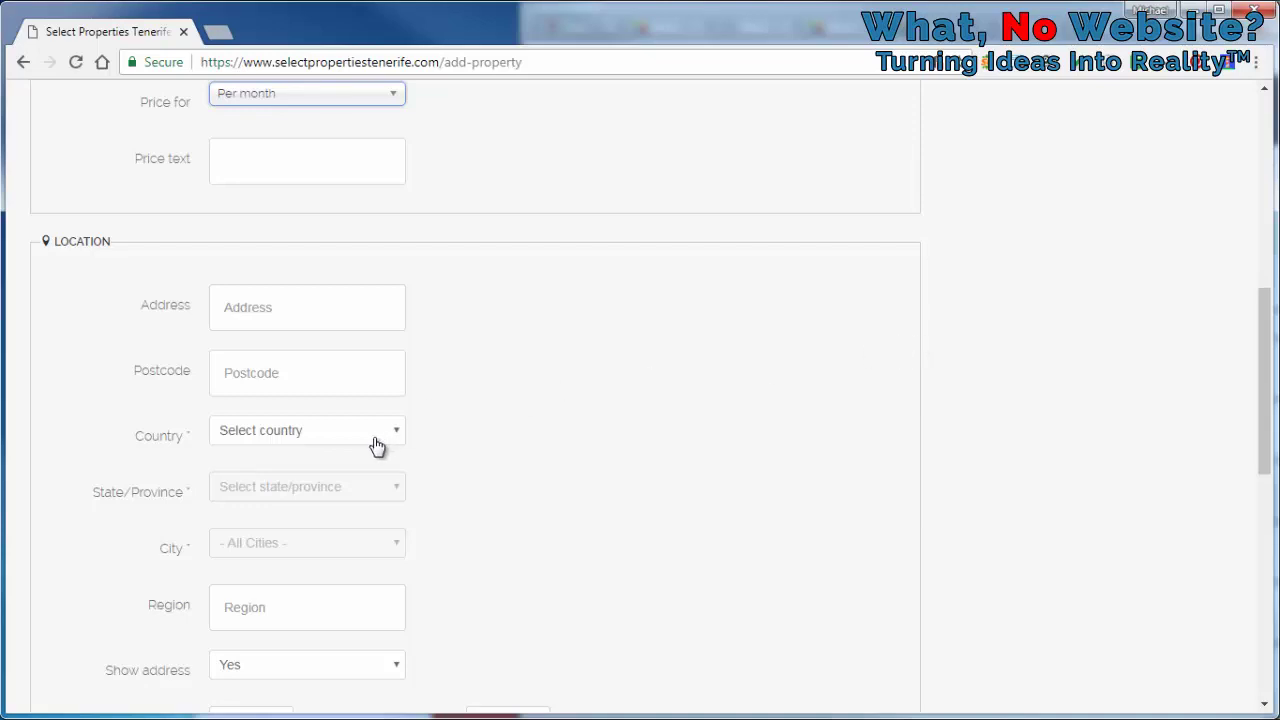
Set the location to Spain, province Santa Cruz de Tenerife, city Las Galletas
{"action": "left_click", "coordinate": [349, 443]}
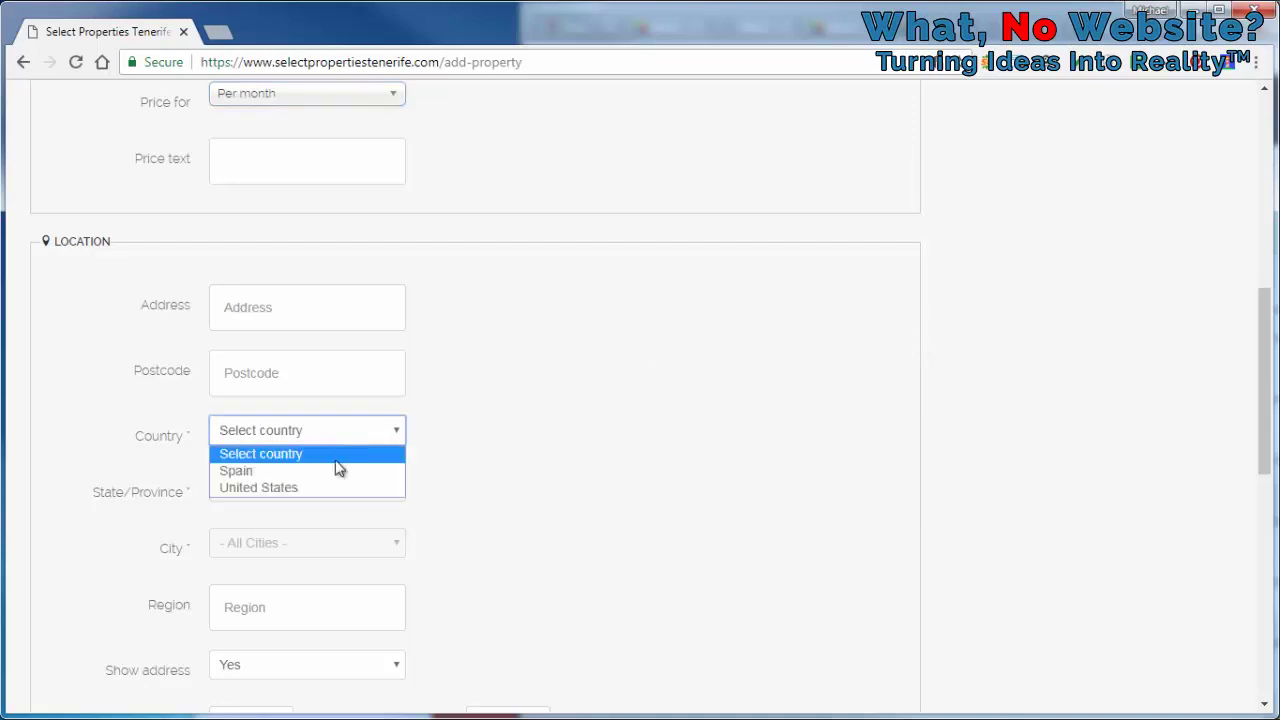
{"action": "left_click", "coordinate": [335, 471]}
{"action": "left_click", "coordinate": [347, 499]}
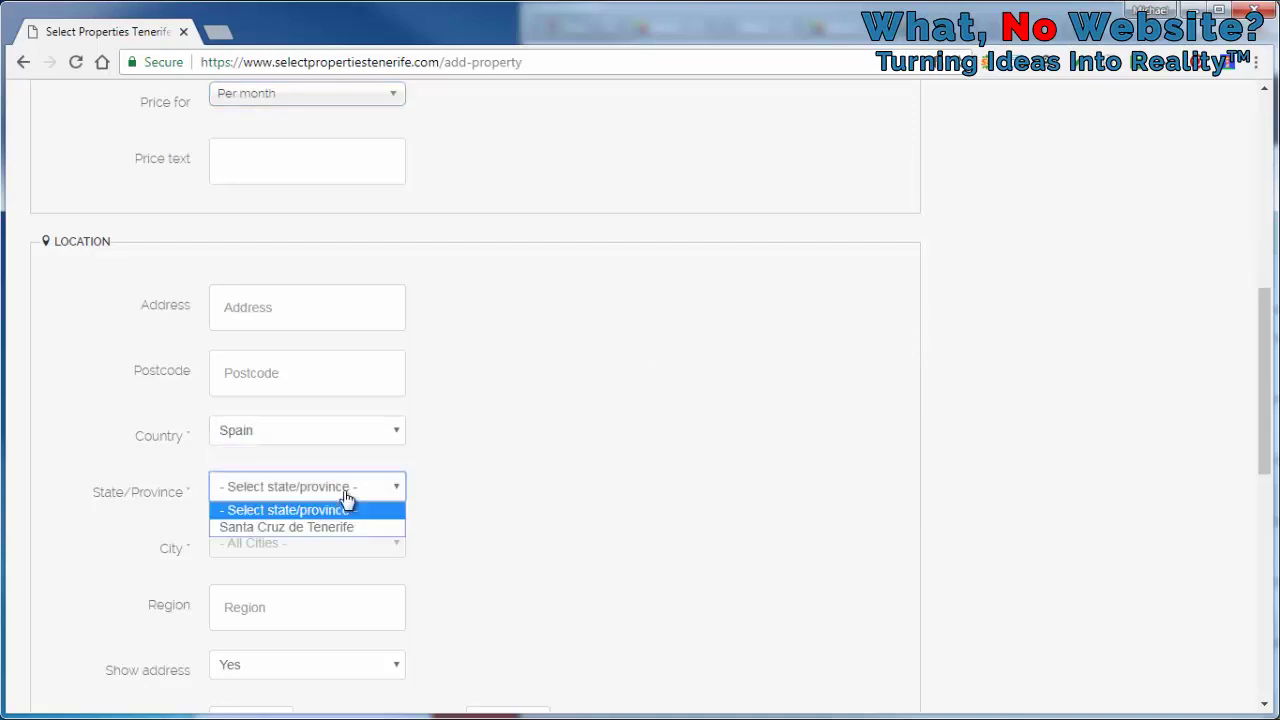
{"action": "left_click", "coordinate": [337, 530]}
{"action": "left_click", "coordinate": [342, 553]}
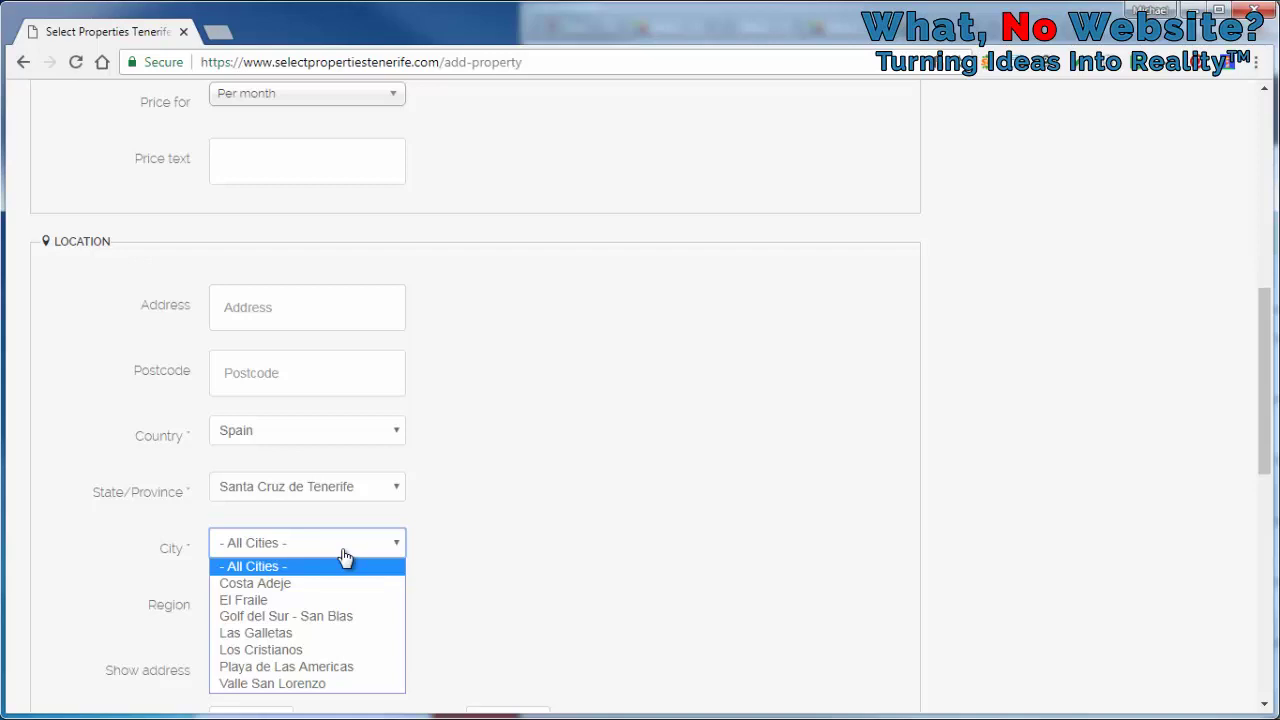
{"action": "left_click", "coordinate": [510, 523]}
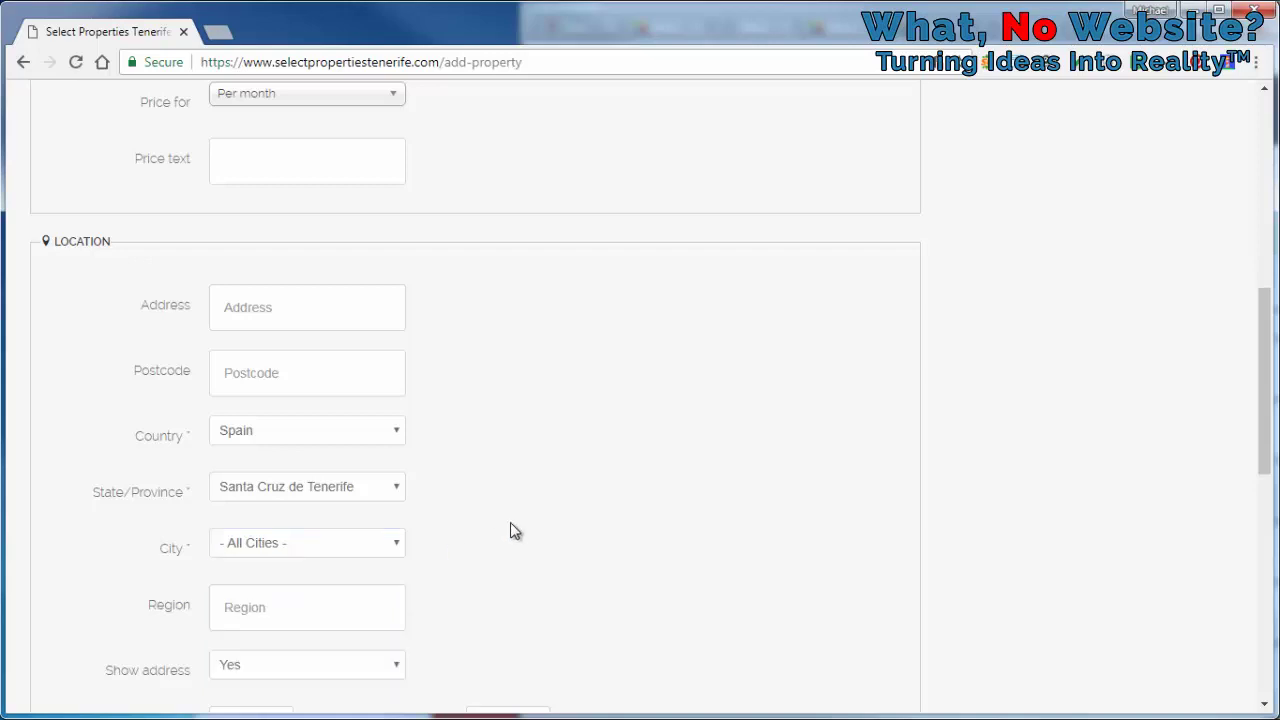
{"action": "left_click", "coordinate": [312, 548]}
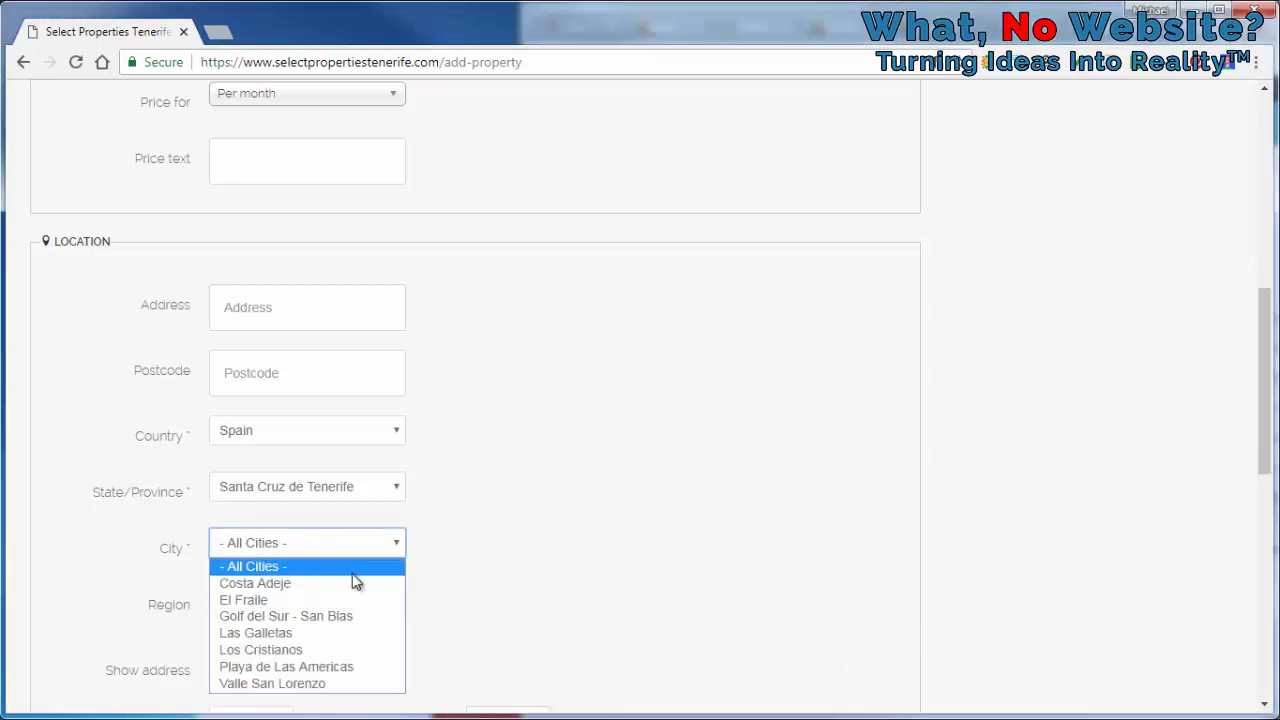
{"action": "left_click", "coordinate": [240, 633]}
Enter 'Santa Cruz de Tenerife' as the region
{"action": "scroll", "coordinate": [478, 483], "scroll_direction": "down", "scroll_amount": 1}
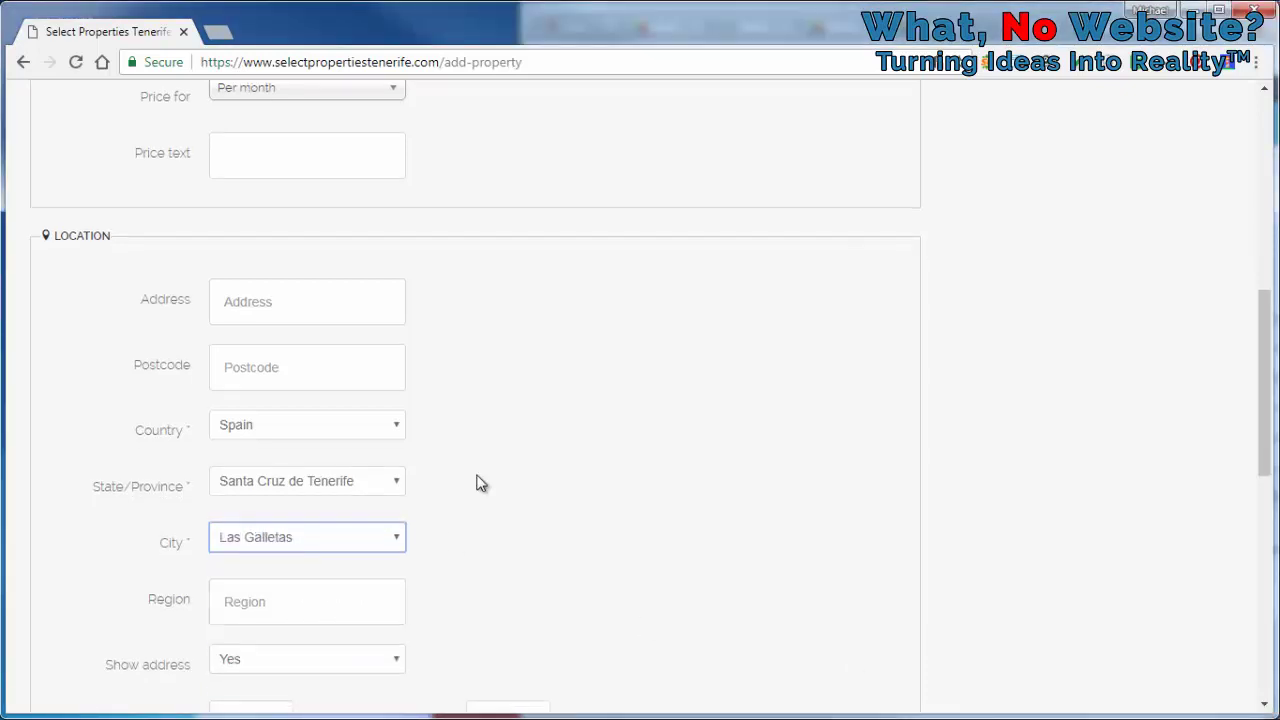
{"action": "scroll", "coordinate": [478, 483], "scroll_direction": "down", "scroll_amount": 1}
{"action": "left_click", "coordinate": [336, 520]}
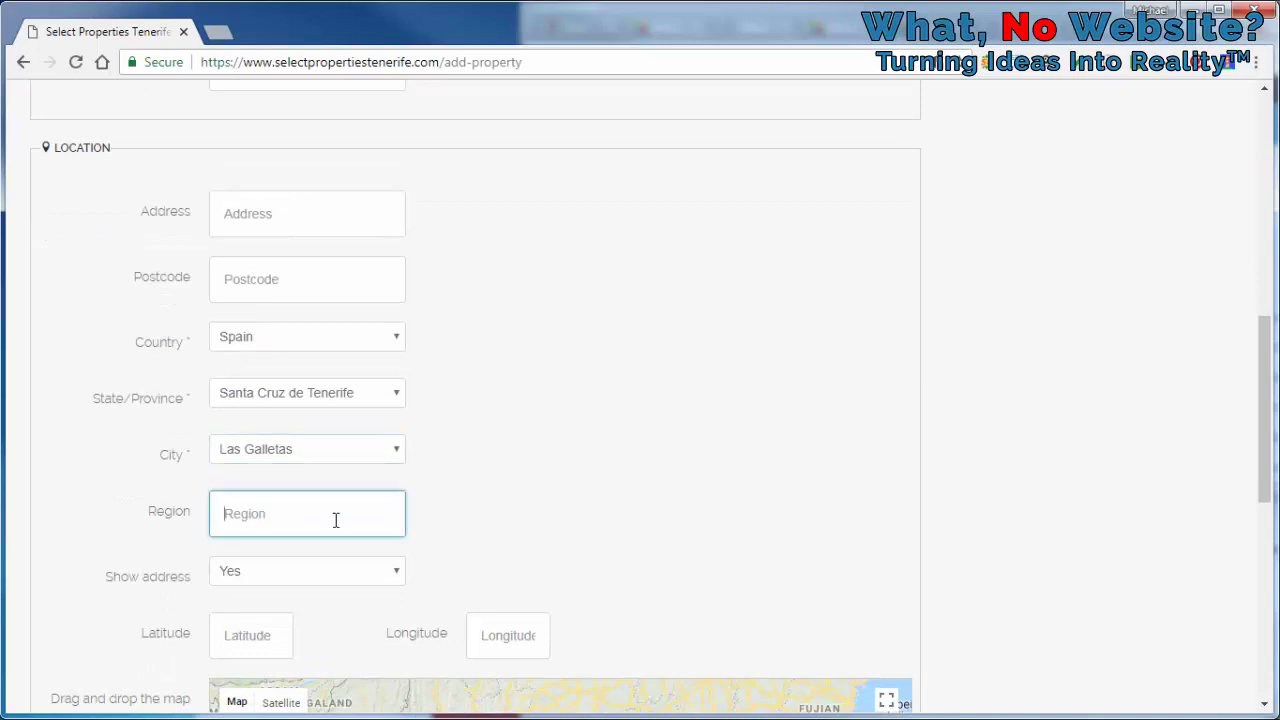
{"action": "type", "text": "Santa Cruz de Tenerife"}
{"action": "scroll", "coordinate": [658, 326], "scroll_direction": "down", "scroll_amount": 1}
{"action": "scroll", "coordinate": [658, 326], "scroll_direction": "down", "scroll_amount": 1}
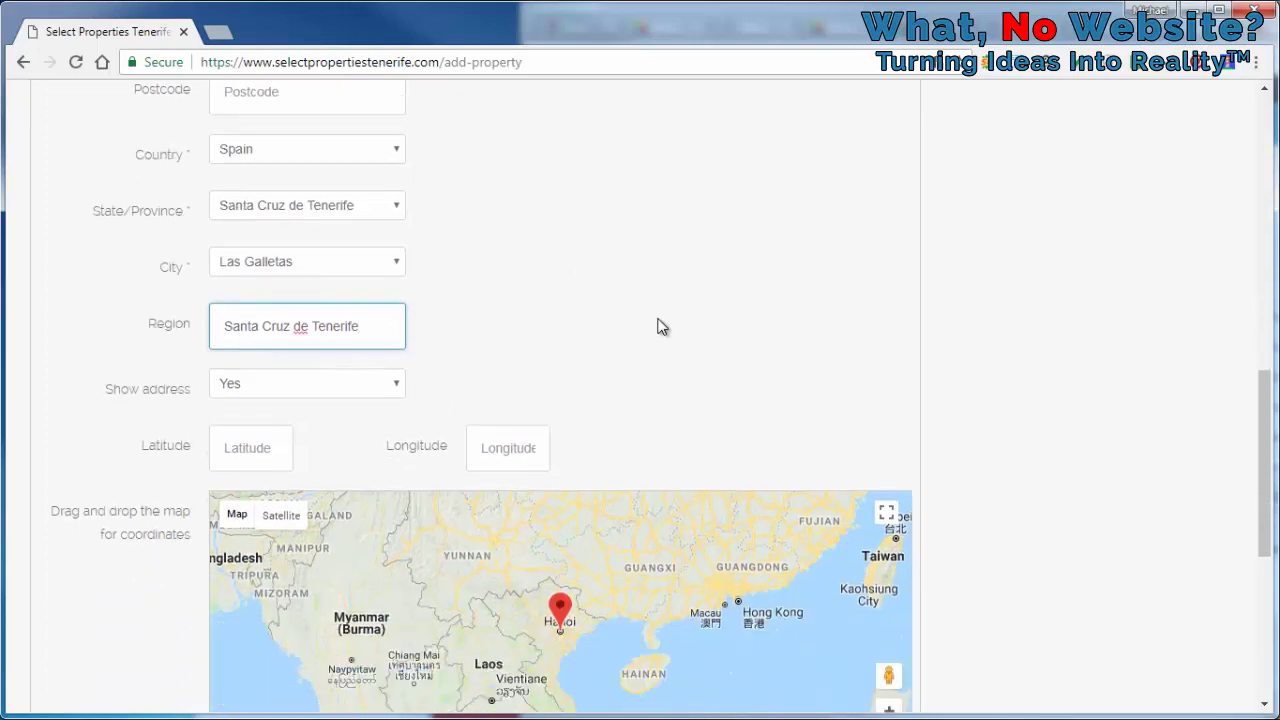
{"action": "scroll", "coordinate": [647, 322], "scroll_direction": "up", "scroll_amount": 1}
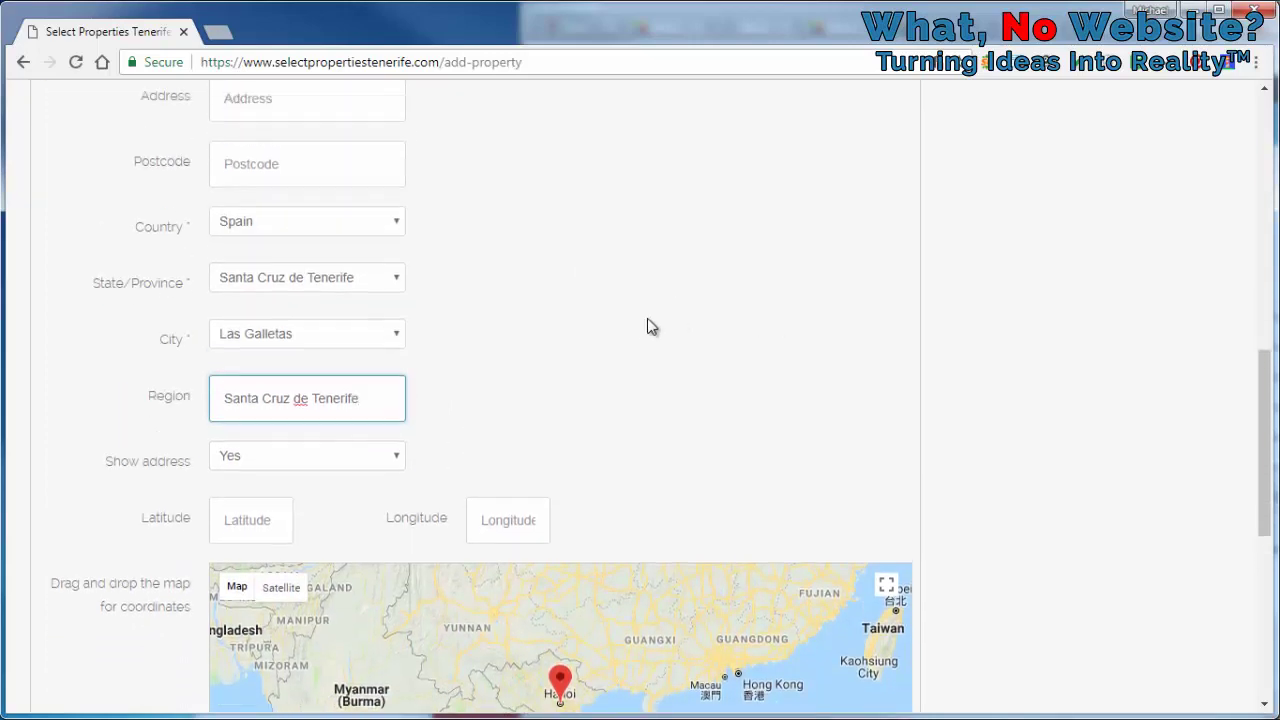
{"action": "scroll", "coordinate": [837, 375], "scroll_direction": "up", "scroll_amount": 9}
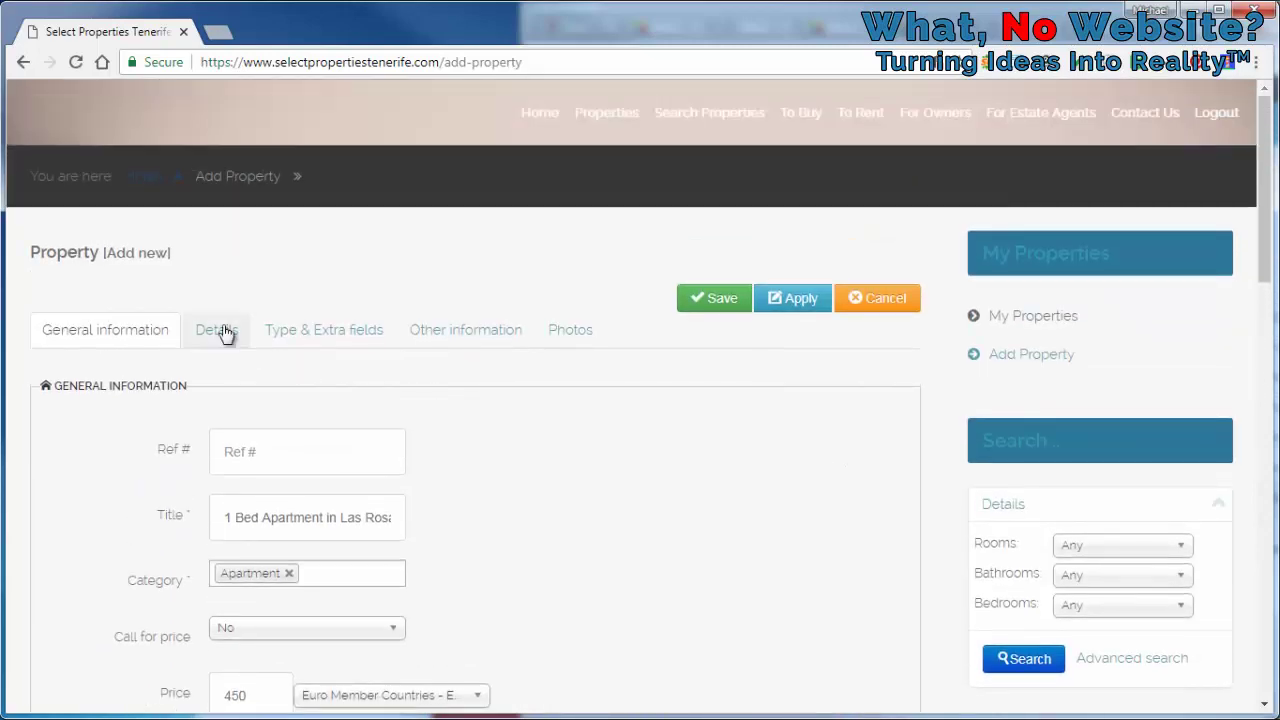
Paste a short apartment description into the Details tab
{"action": "left_click", "coordinate": [218, 331]}
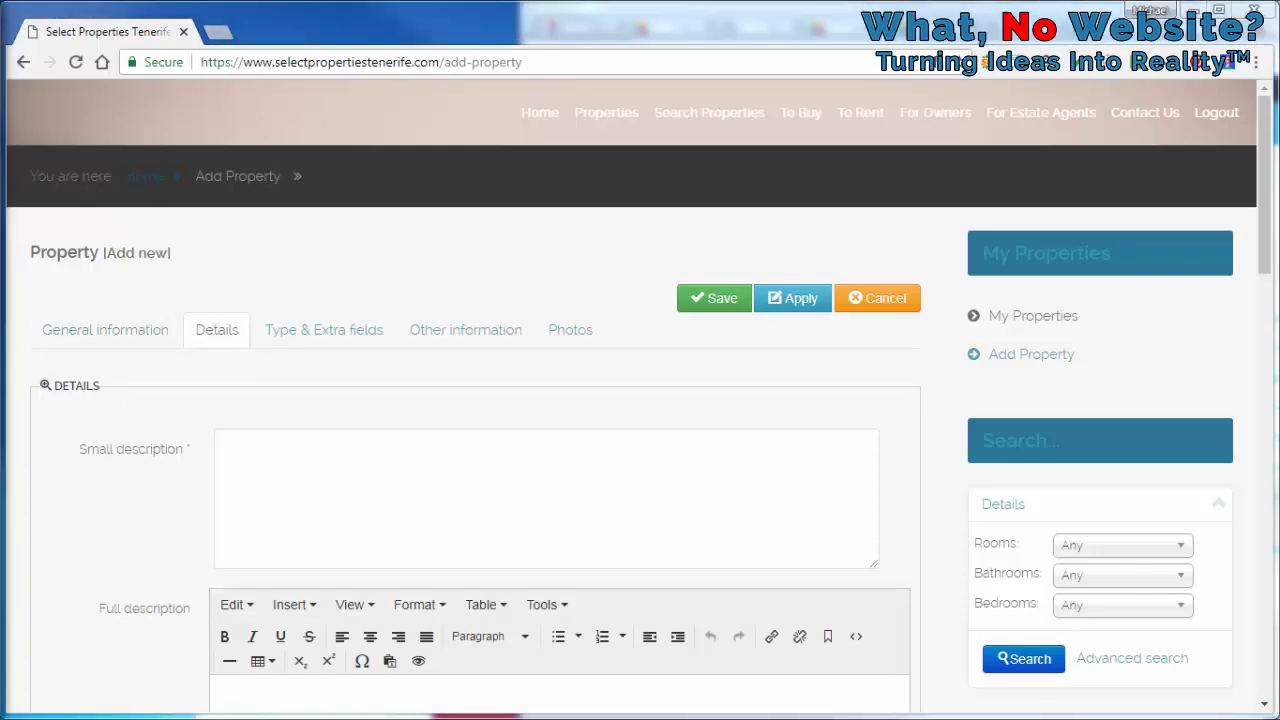
{"action": "left_click", "coordinate": [406, 480]}
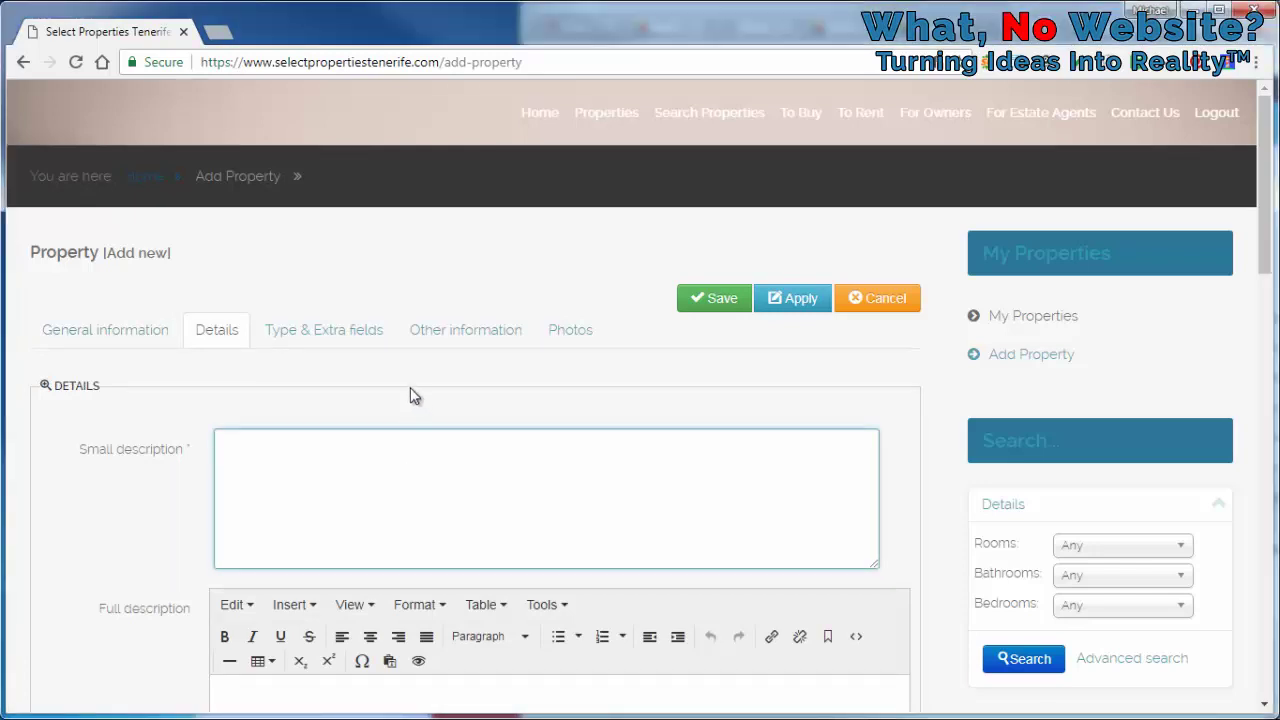
{"action": "type", "text": "1 bed apartment in the Las Rosas, Arona area, €450 pcm all bills included please pm for more details."}
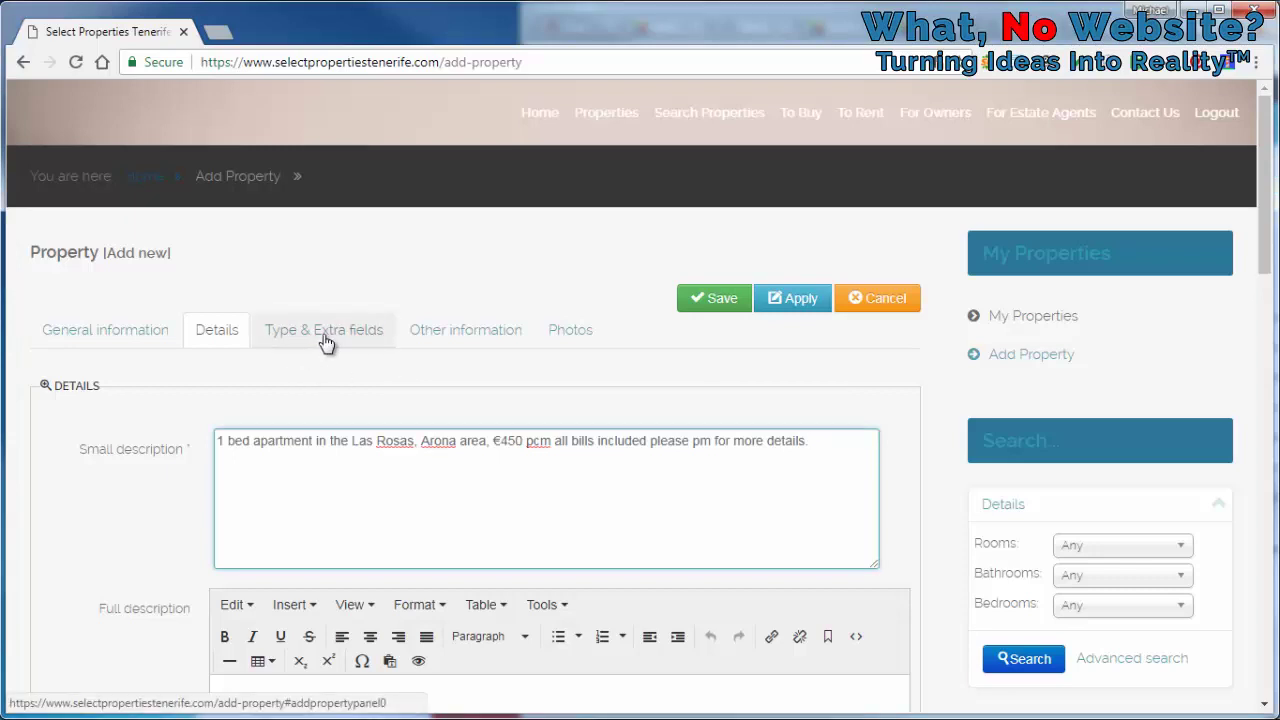
Set the property Type to For rent and save the listing
{"action": "left_click", "coordinate": [324, 342]}
{"action": "left_click", "coordinate": [322, 449]}
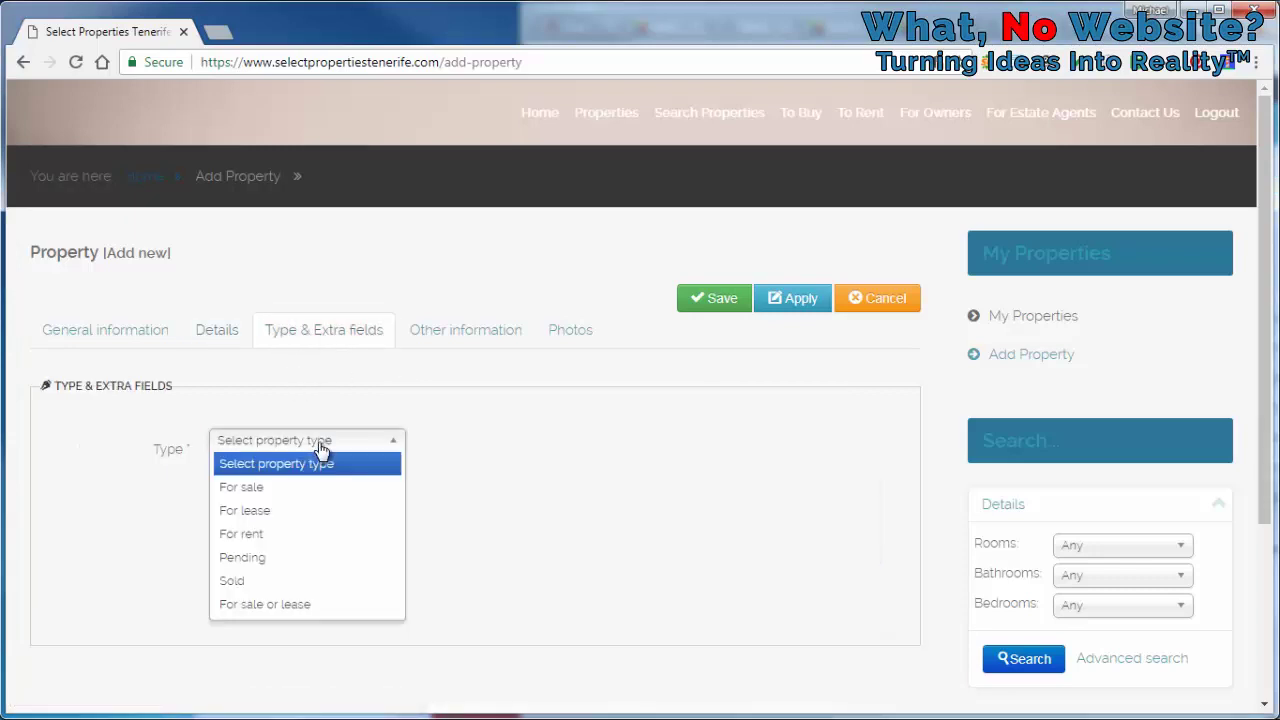
{"action": "left_click", "coordinate": [307, 534]}
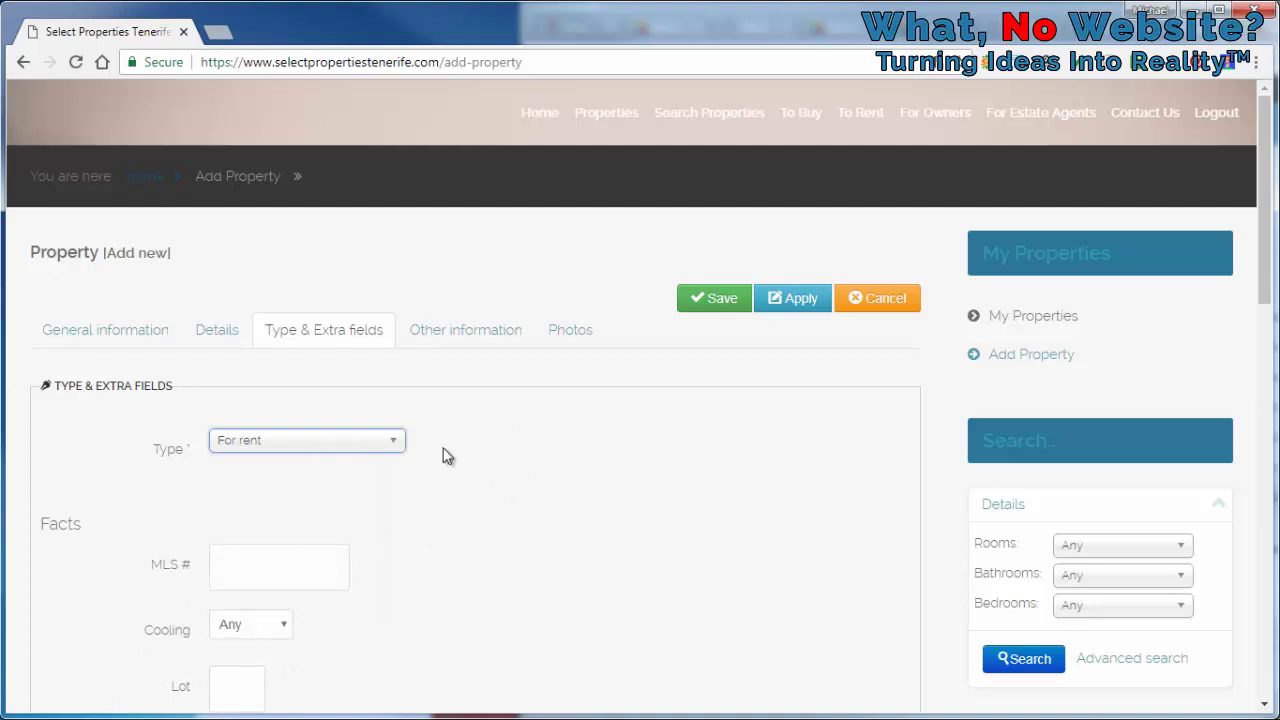
{"action": "scroll", "coordinate": [446, 451], "scroll_direction": "down", "scroll_amount": 1}
{"action": "scroll", "coordinate": [446, 456], "scroll_direction": "down", "scroll_amount": 4}
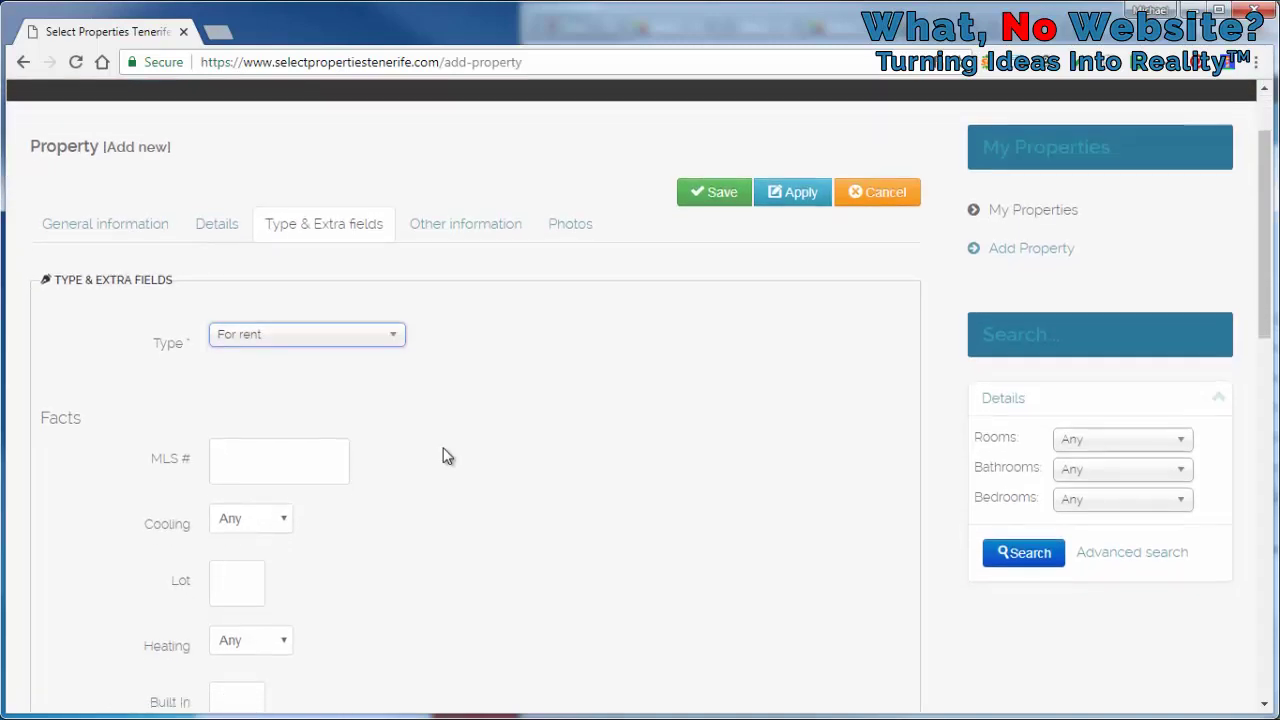
{"action": "scroll", "coordinate": [447, 456], "scroll_direction": "up", "scroll_amount": 5}
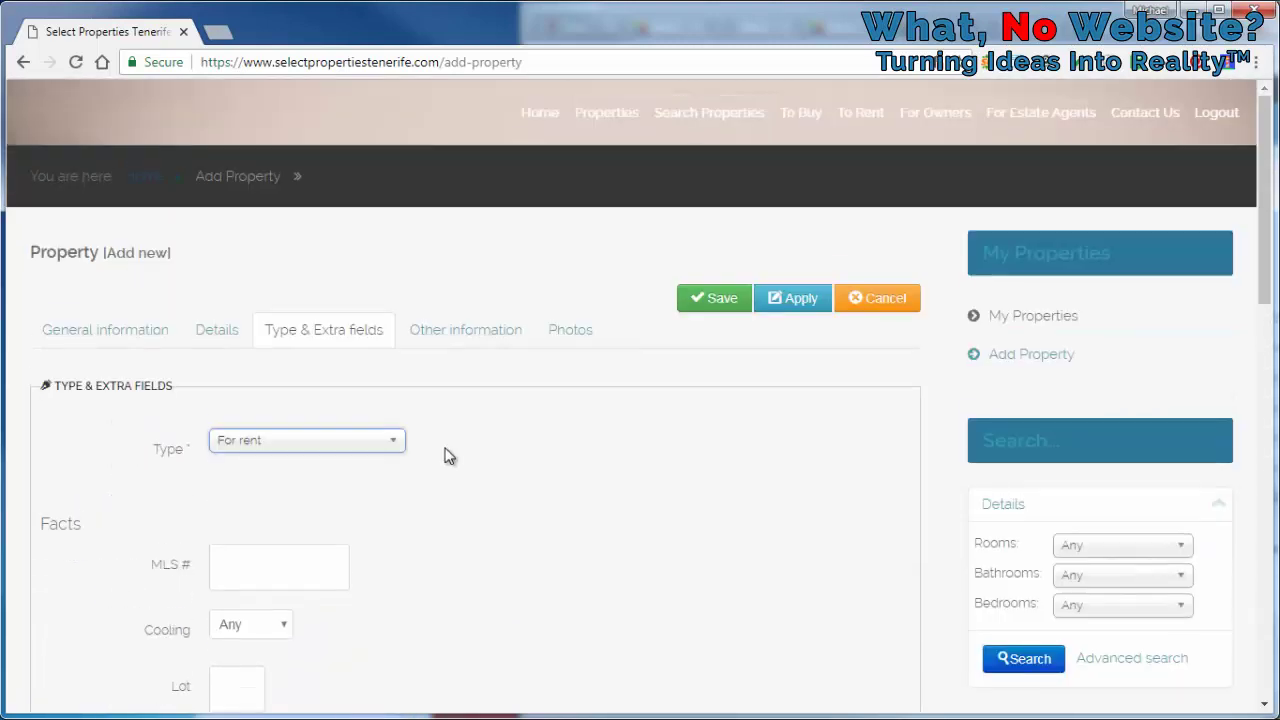
{"action": "left_click", "coordinate": [722, 306]}
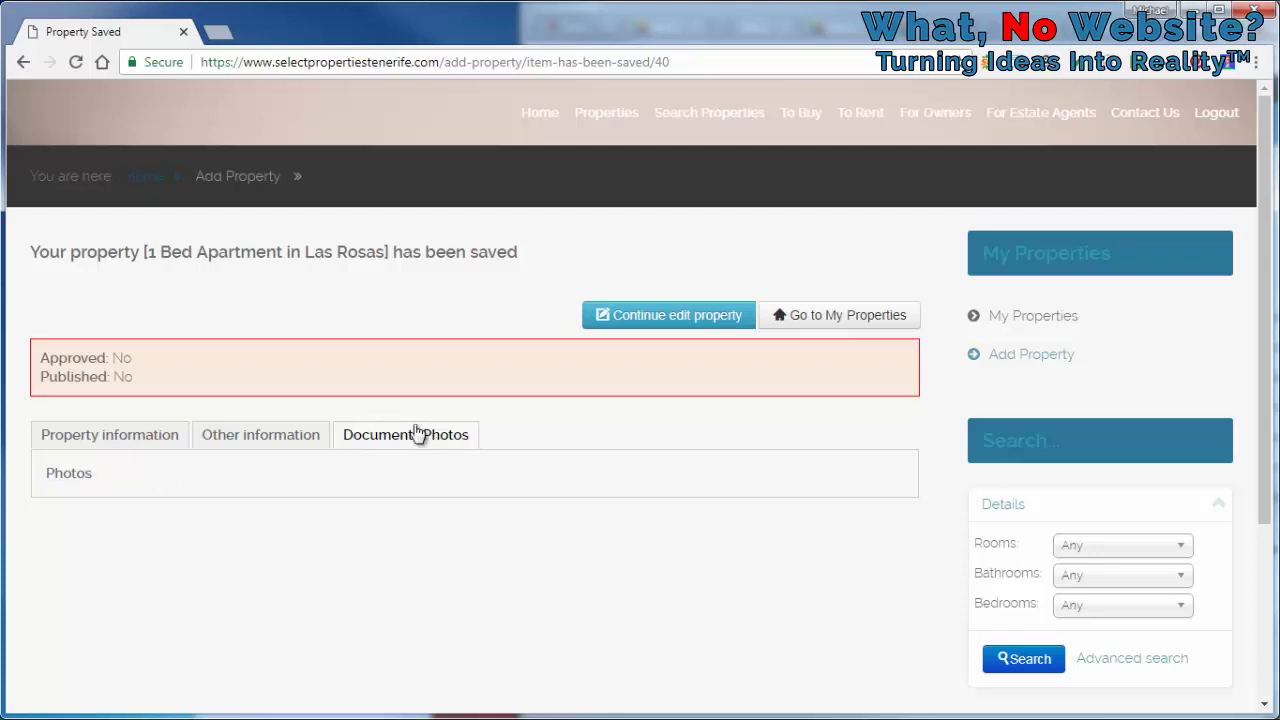
View the Property information tab of the saved Las Rosas listing
{"action": "left_click", "coordinate": [129, 443]}
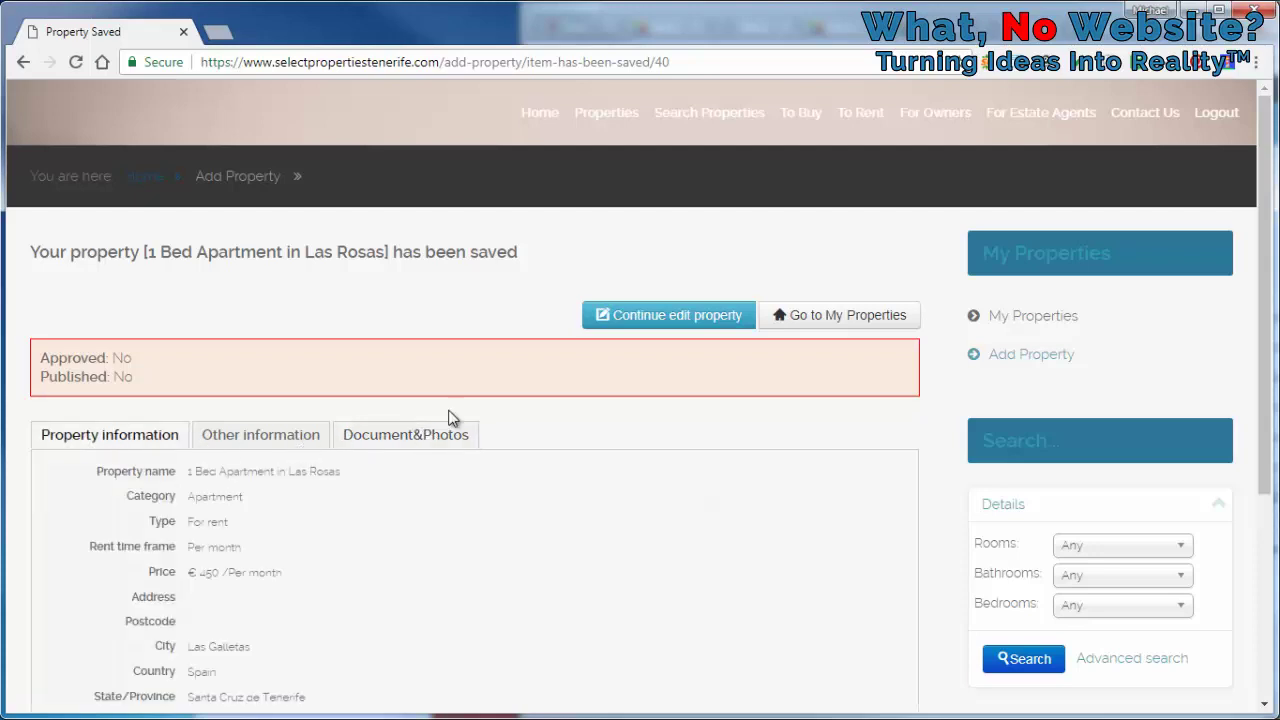
Go to My Properties and publish the Las Rosas apartment listing
{"action": "left_click", "coordinate": [707, 318]}
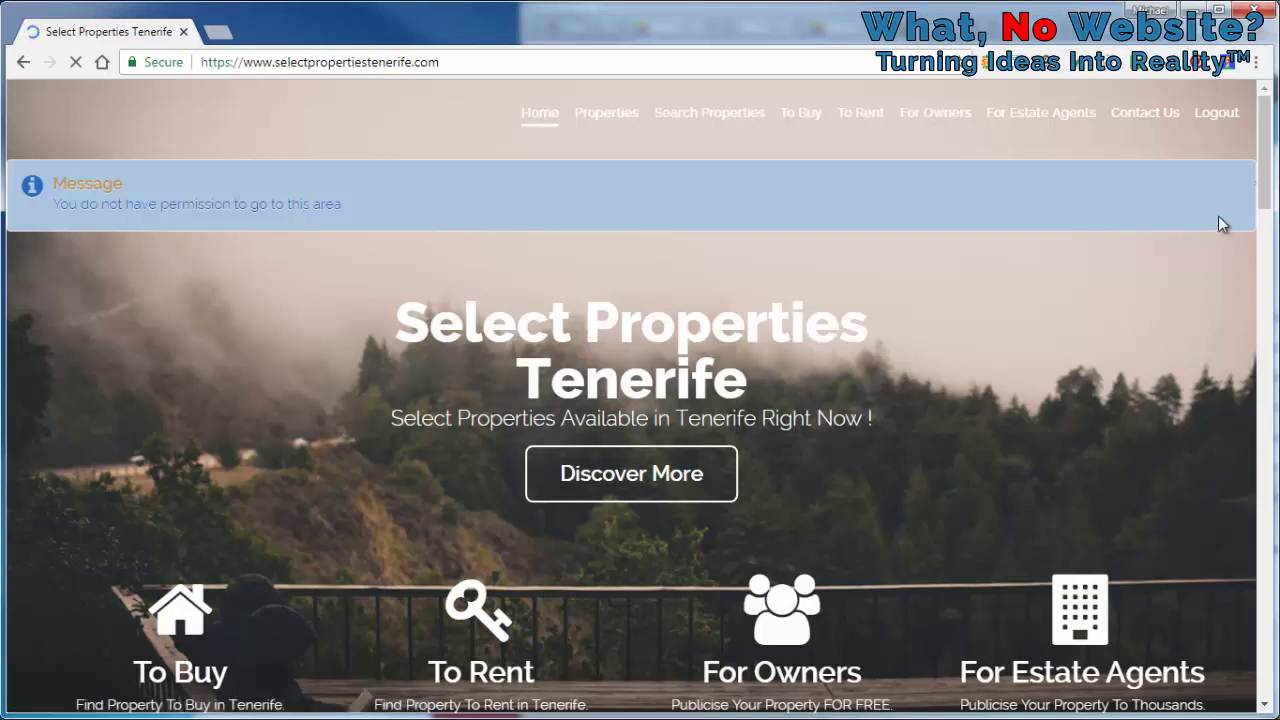
{"action": "left_click", "coordinate": [1168, 703]}
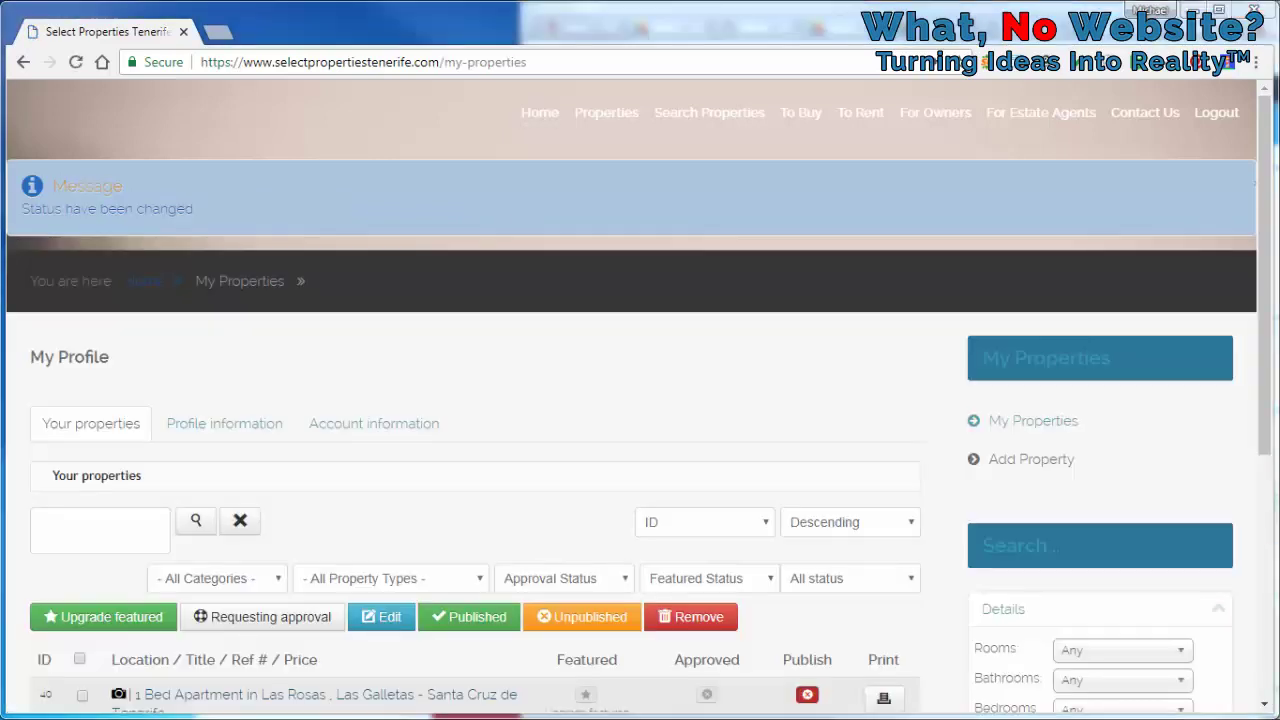
{"action": "left_click", "coordinate": [1007, 425]}
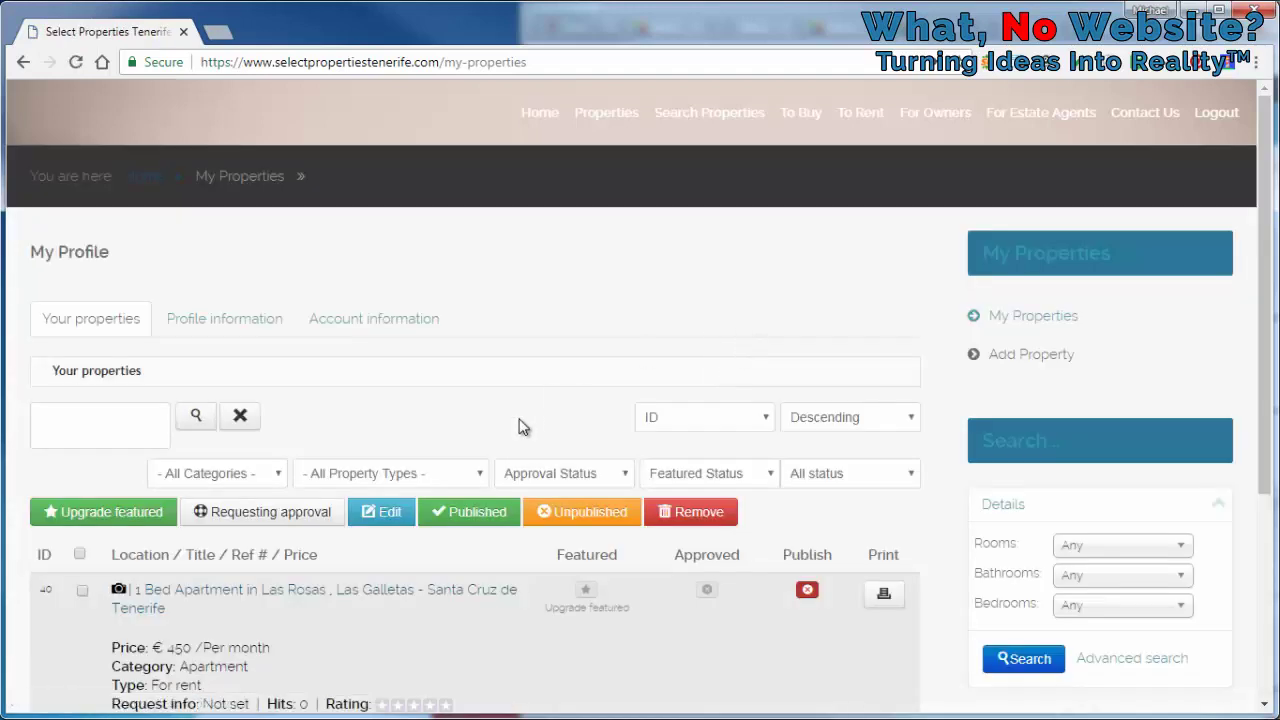
{"action": "left_click", "coordinate": [807, 594]}
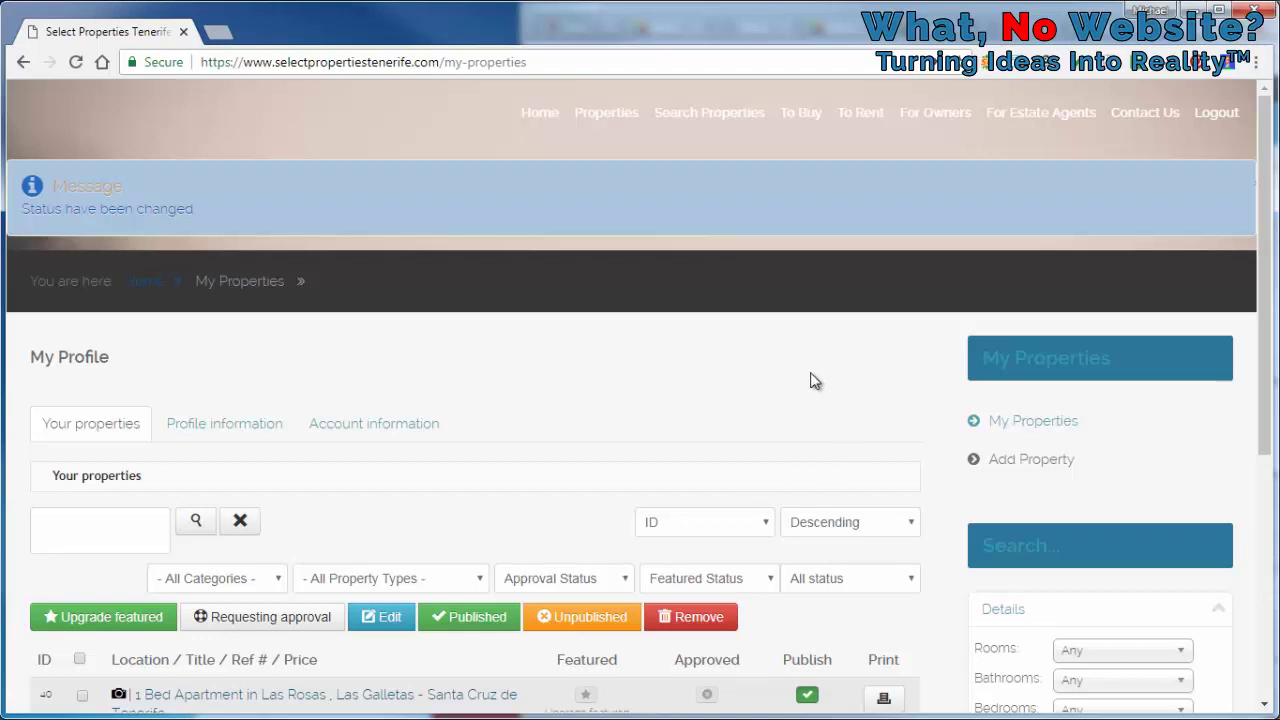
{"action": "scroll", "coordinate": [806, 370], "scroll_direction": "down", "scroll_amount": 2}
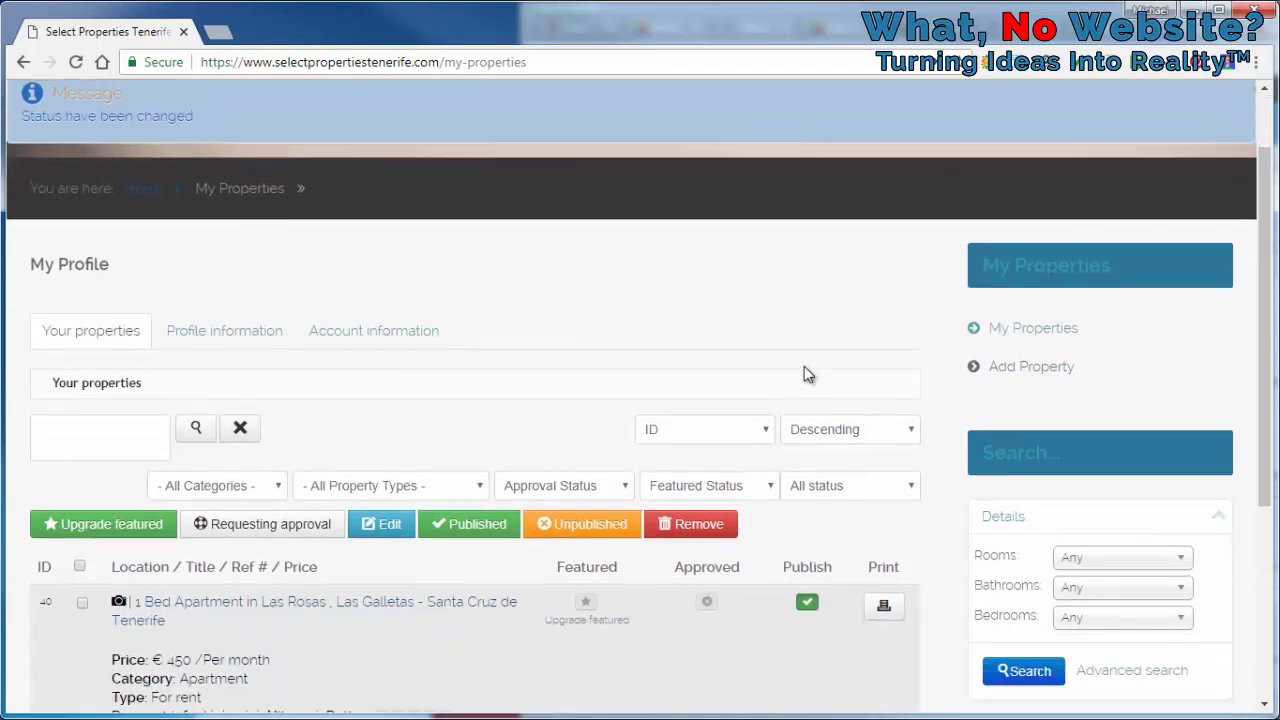
{"action": "scroll", "coordinate": [806, 370], "scroll_direction": "up", "scroll_amount": 2}
Refresh the list, select the Las Rosas listing, and open its edit form
{"action": "left_click", "coordinate": [1047, 438]}
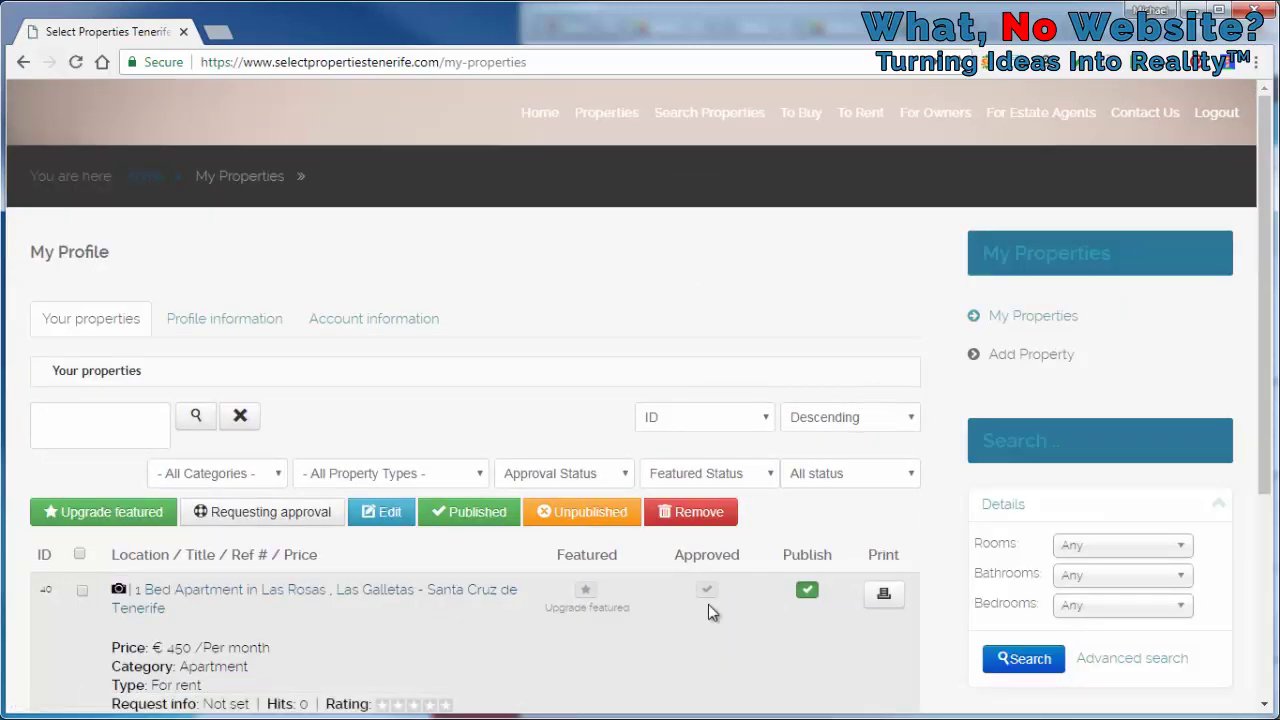
{"action": "left_click", "coordinate": [82, 590]}
{"action": "left_click", "coordinate": [388, 516]}
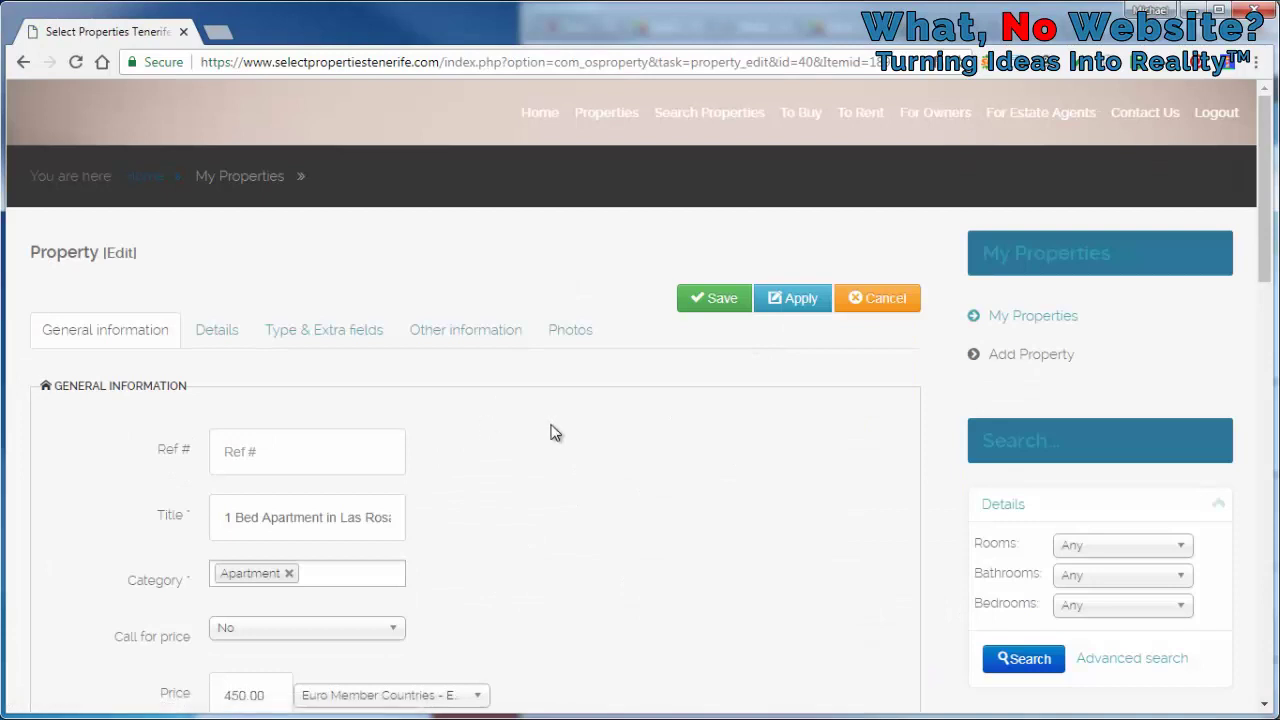
On the Photos tab, add an upload slot and load the kitchen photo into it
{"action": "scroll", "coordinate": [556, 432], "scroll_direction": "down", "scroll_amount": 1}
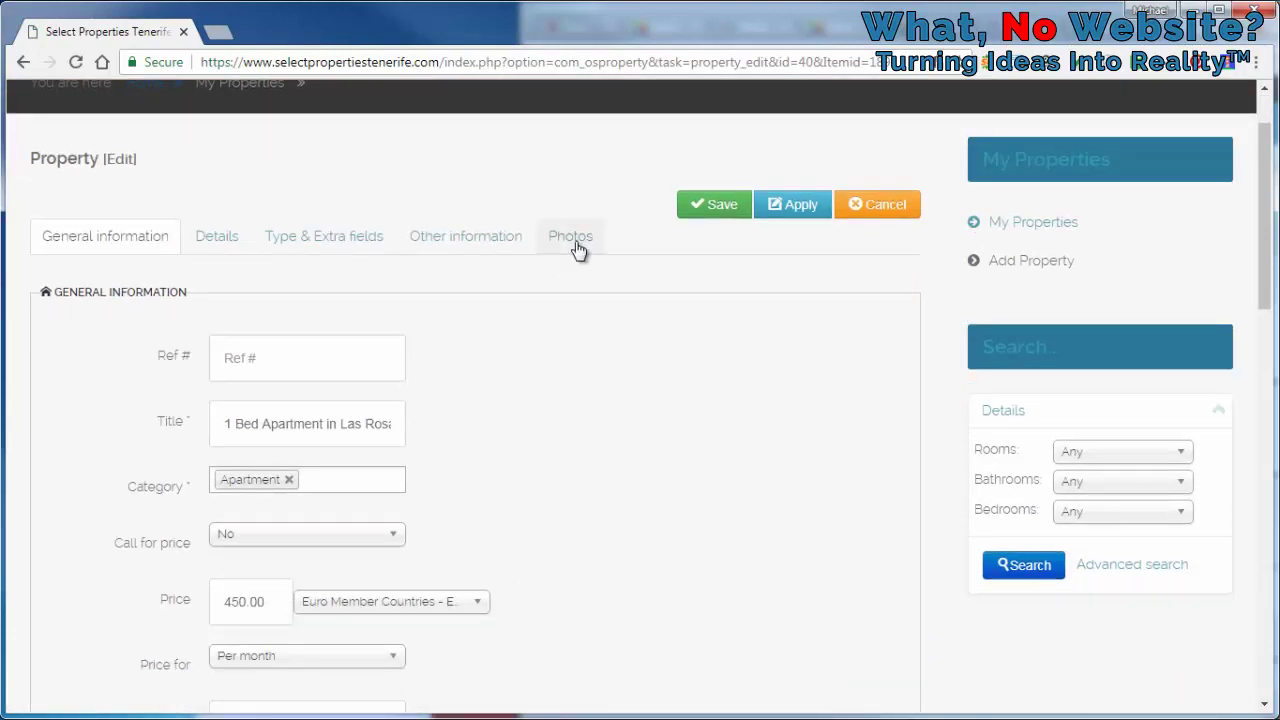
{"action": "left_click", "coordinate": [575, 243]}
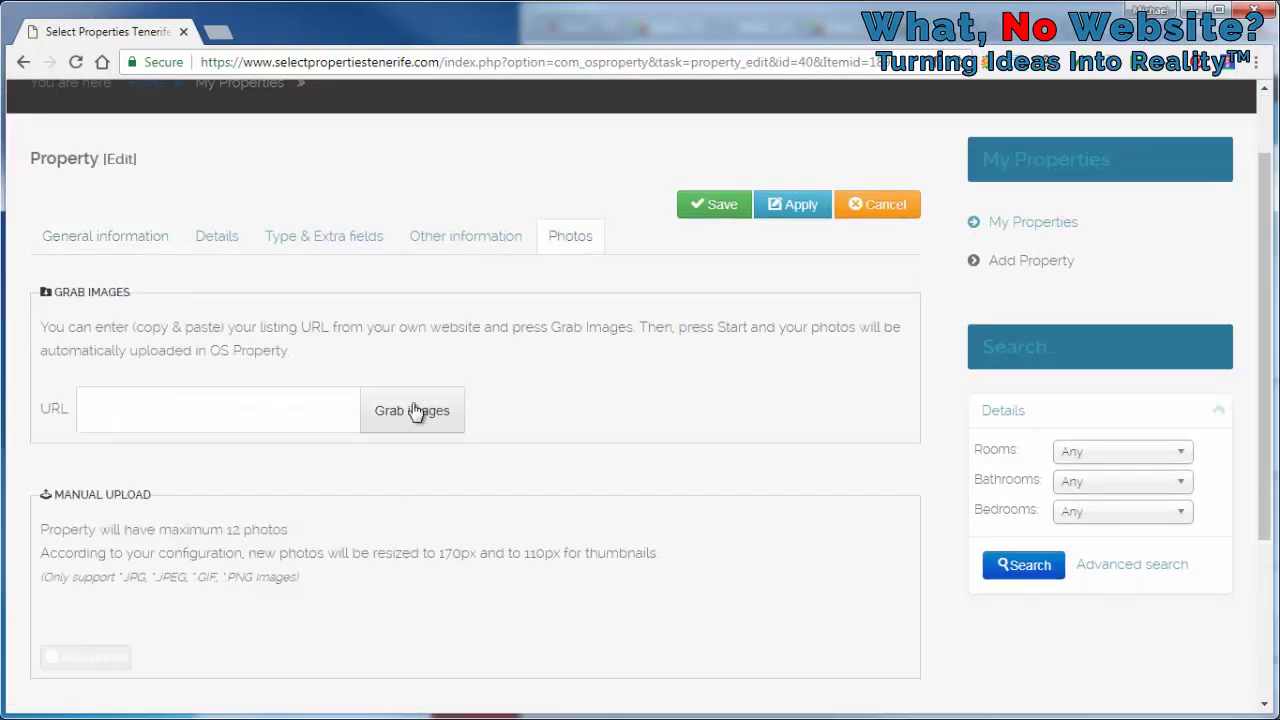
{"action": "scroll", "coordinate": [608, 334], "scroll_direction": "down", "scroll_amount": 1}
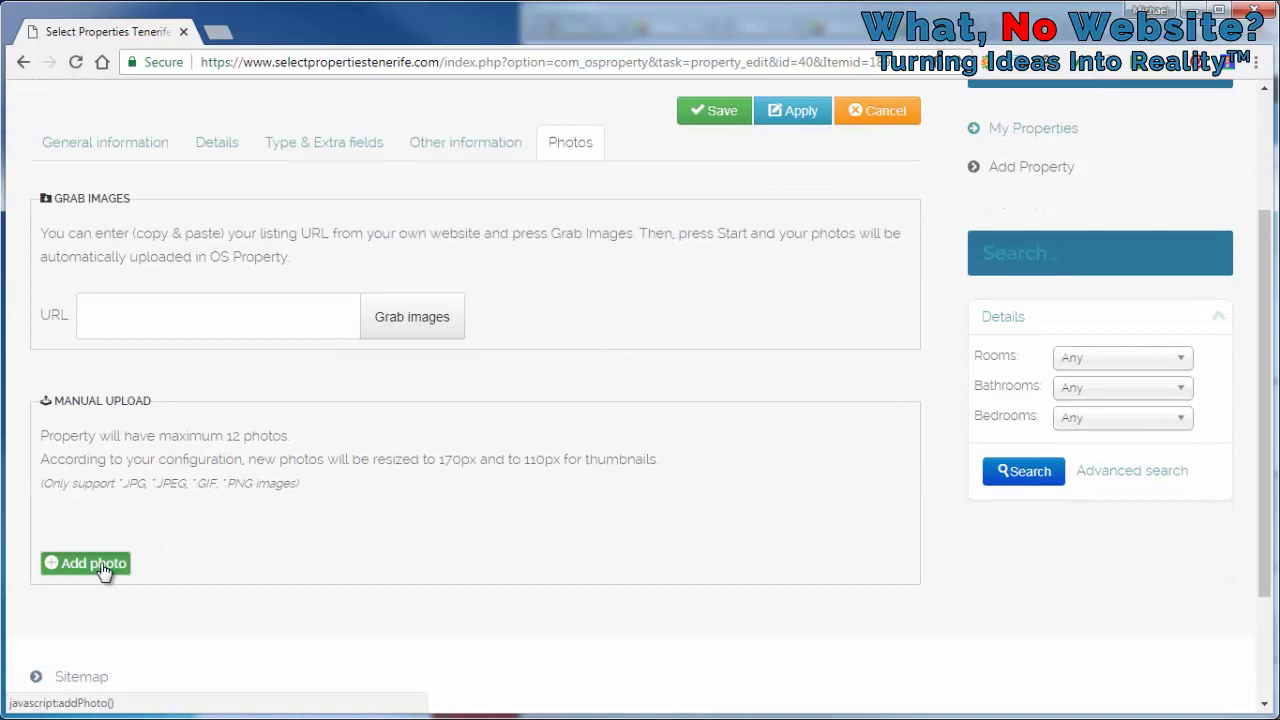
{"action": "left_click", "coordinate": [104, 566]}
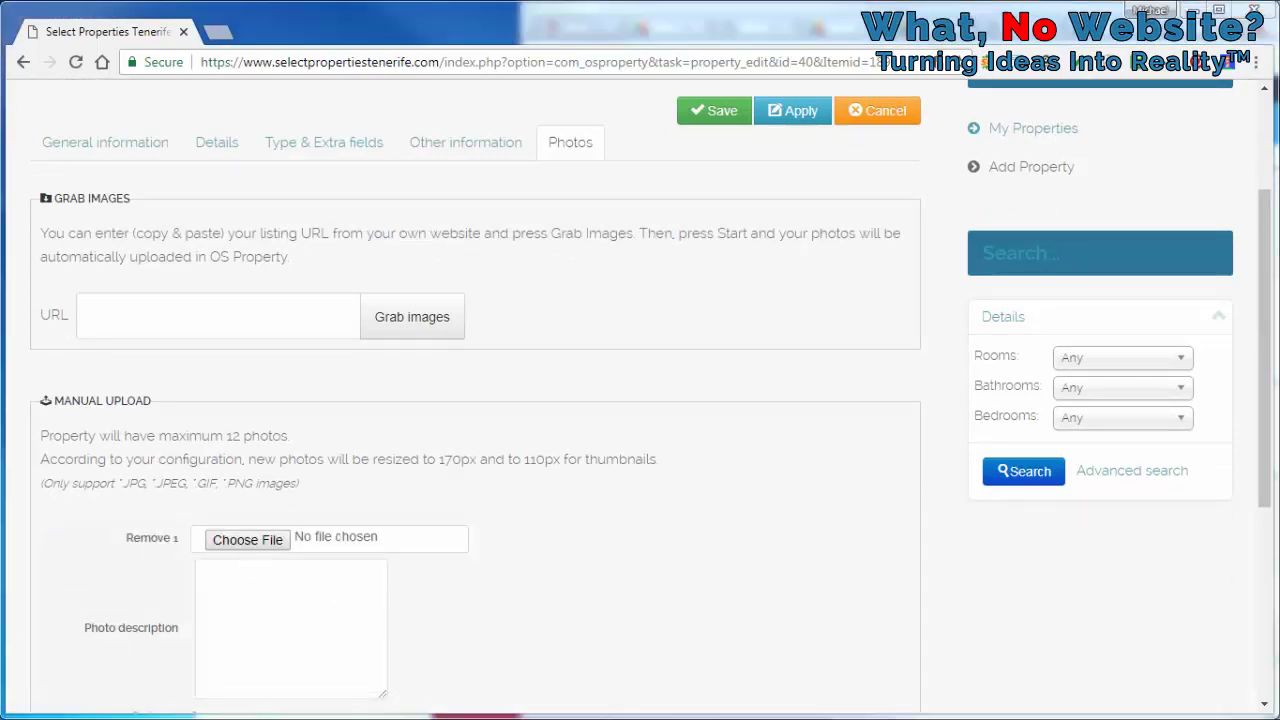
{"action": "left_click", "coordinate": [284, 541]}
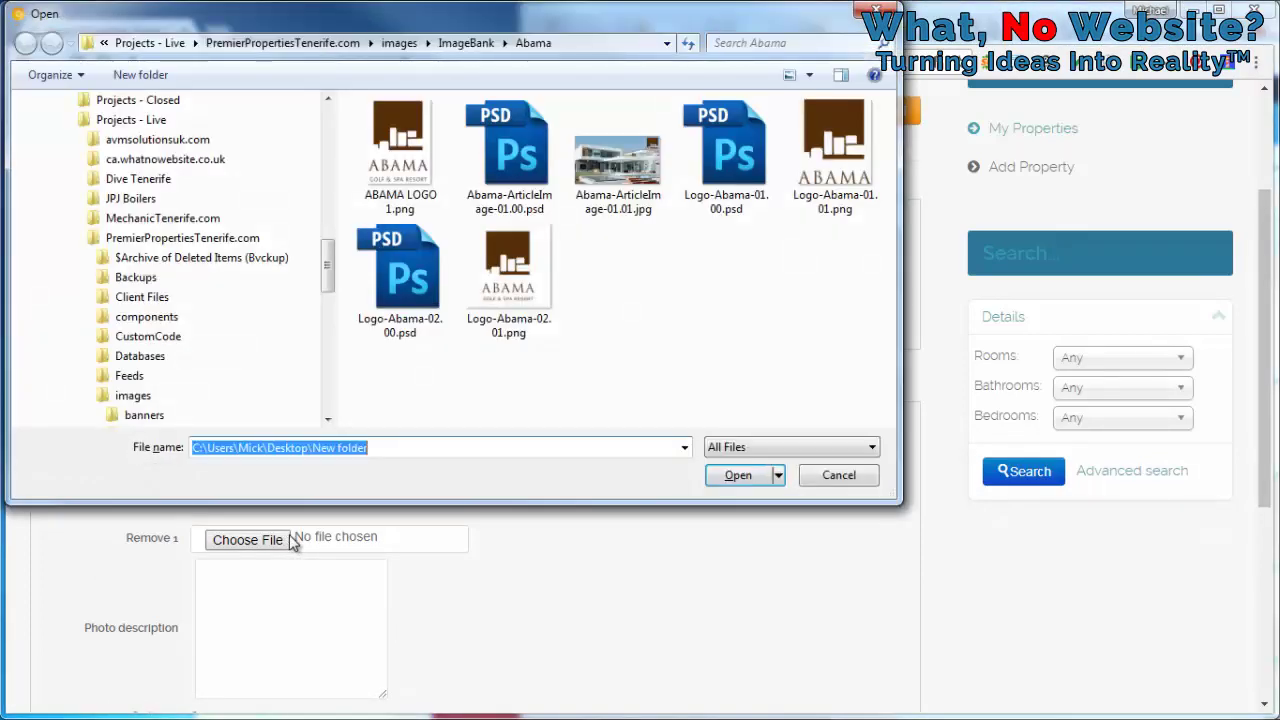
{"action": "key", "text": "Return"}
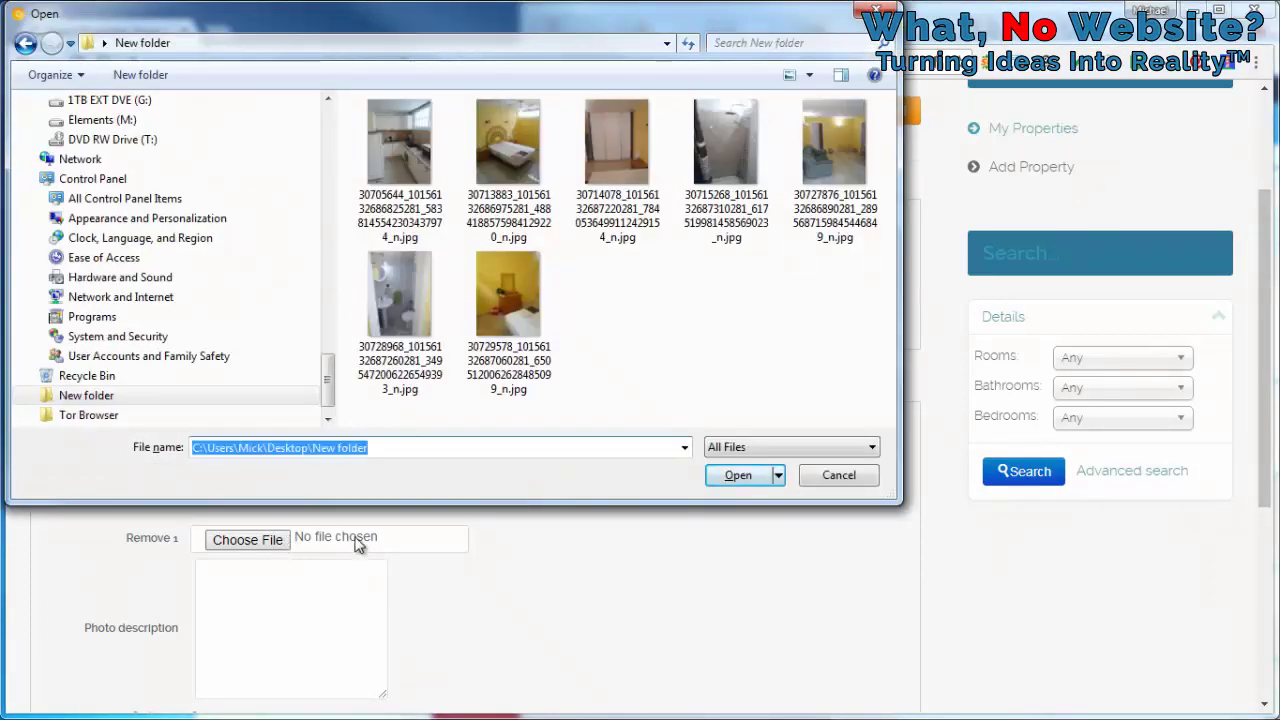
{"action": "left_click", "coordinate": [373, 135]}
{"action": "left_click", "coordinate": [477, 152]}
{"action": "double_click", "coordinate": [414, 152]}
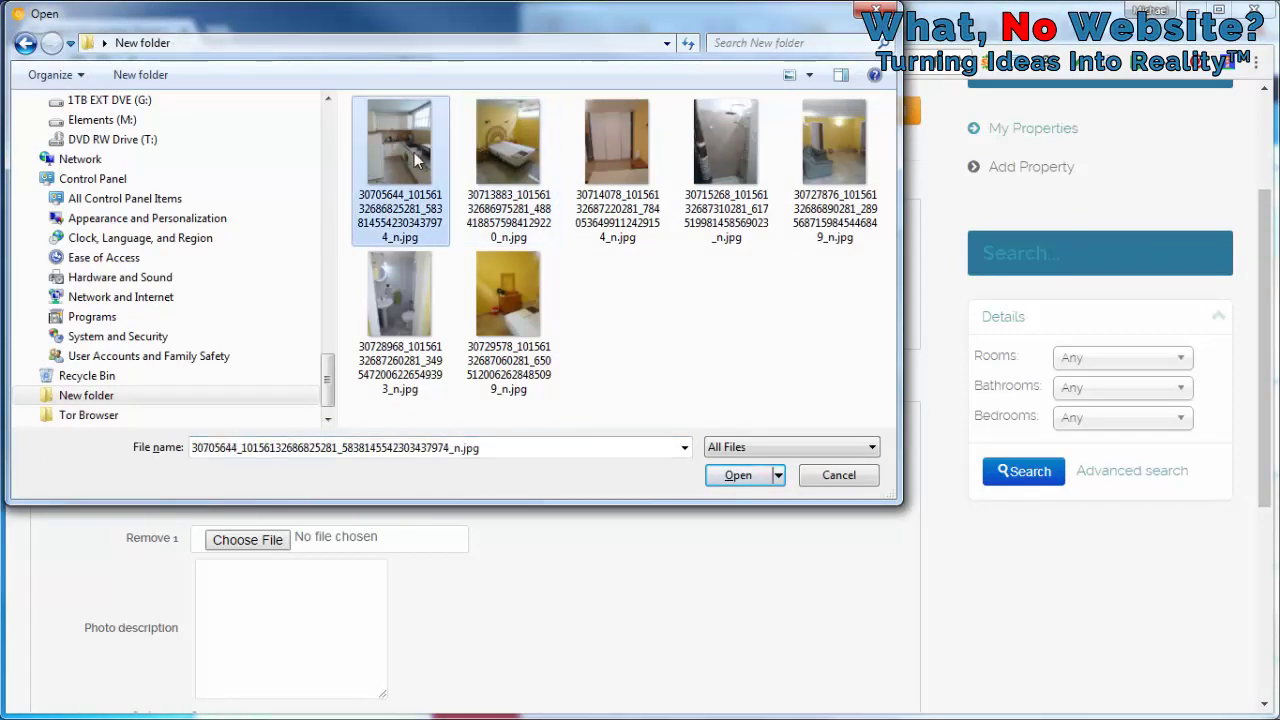
Add photo slots two and three with the bedroom photo and a third apartment photo
{"action": "scroll", "coordinate": [633, 427], "scroll_direction": "down", "scroll_amount": 3}
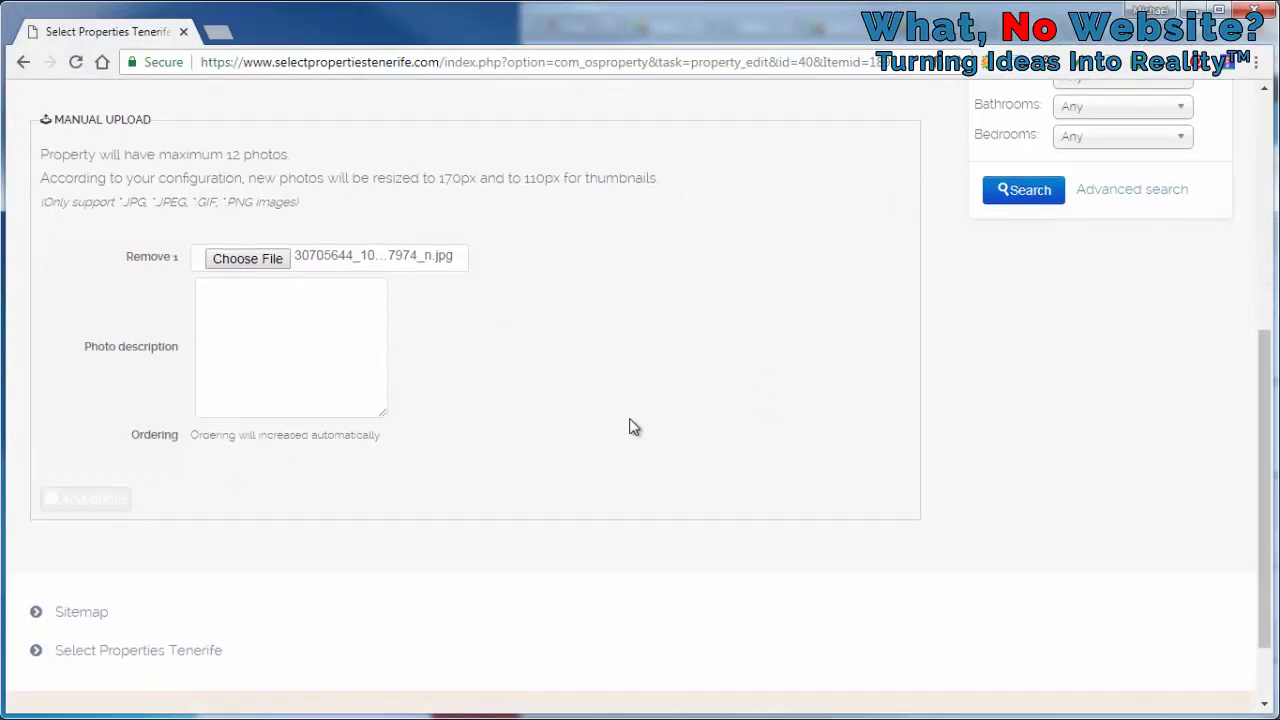
{"action": "left_click", "coordinate": [88, 498]}
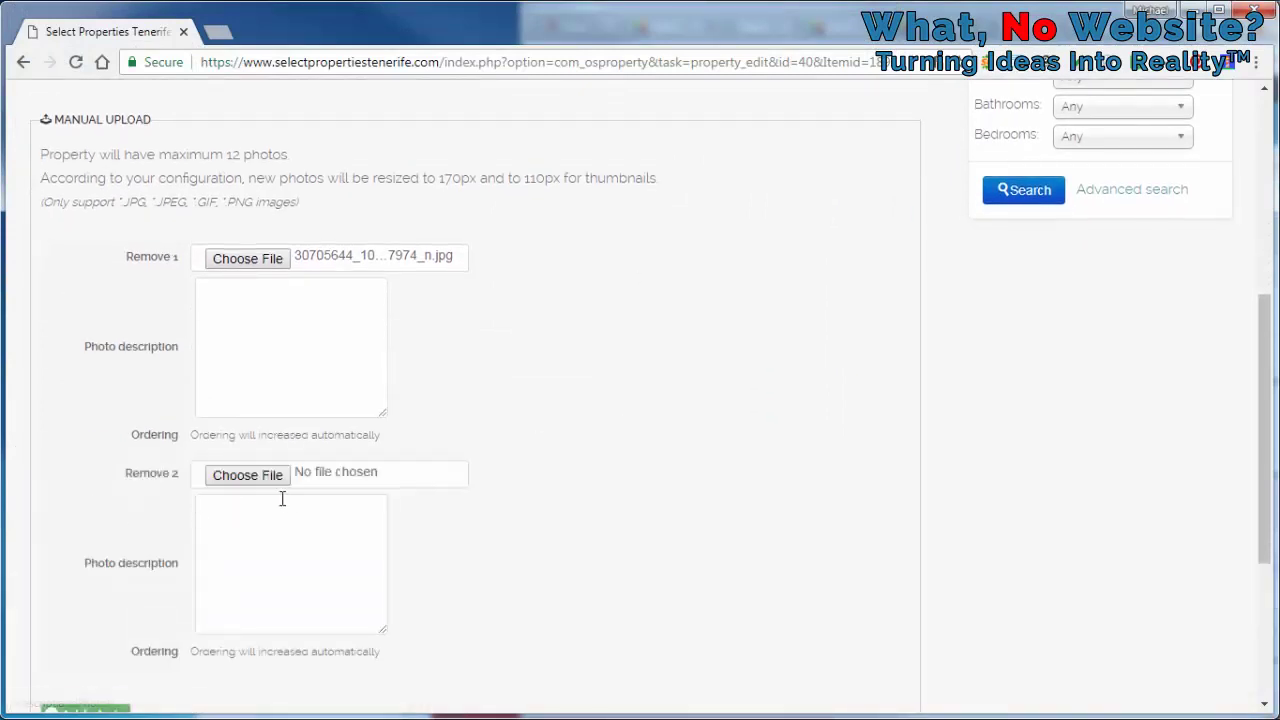
{"action": "left_click", "coordinate": [247, 475]}
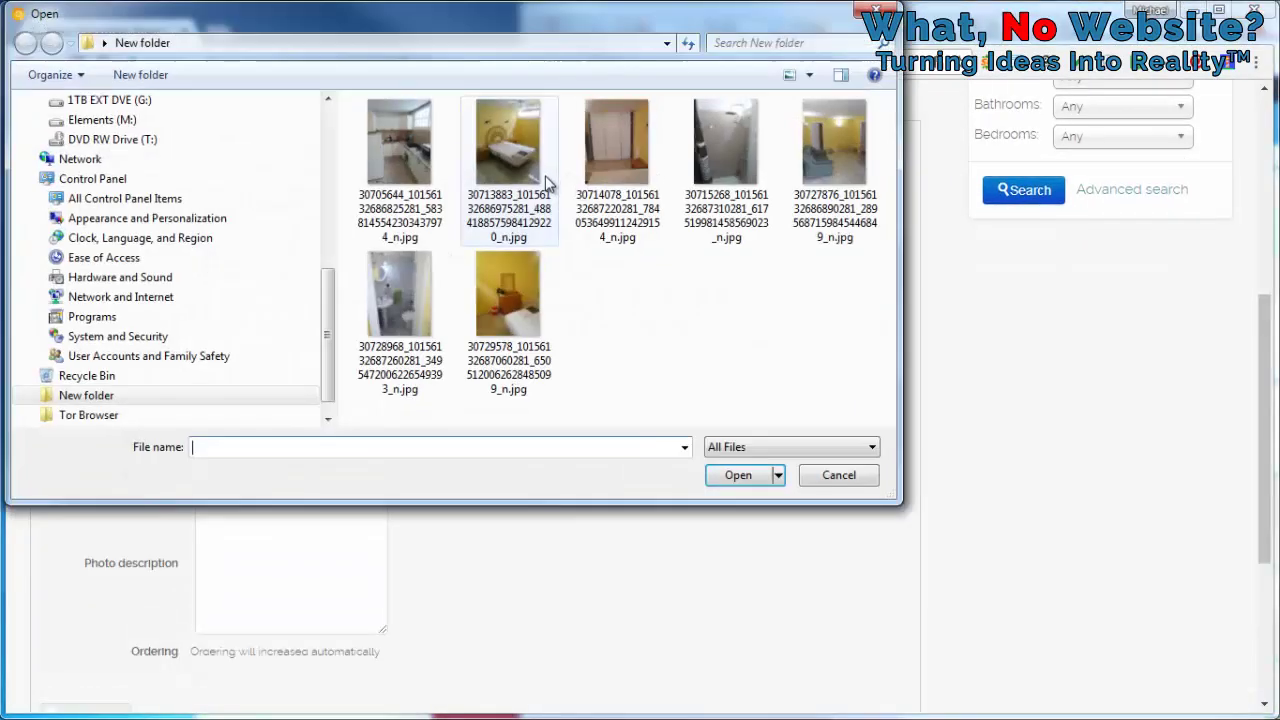
{"action": "left_click", "coordinate": [529, 154]}
{"action": "double_click", "coordinate": [529, 154]}
{"action": "scroll", "coordinate": [517, 303], "scroll_direction": "down", "scroll_amount": 3}
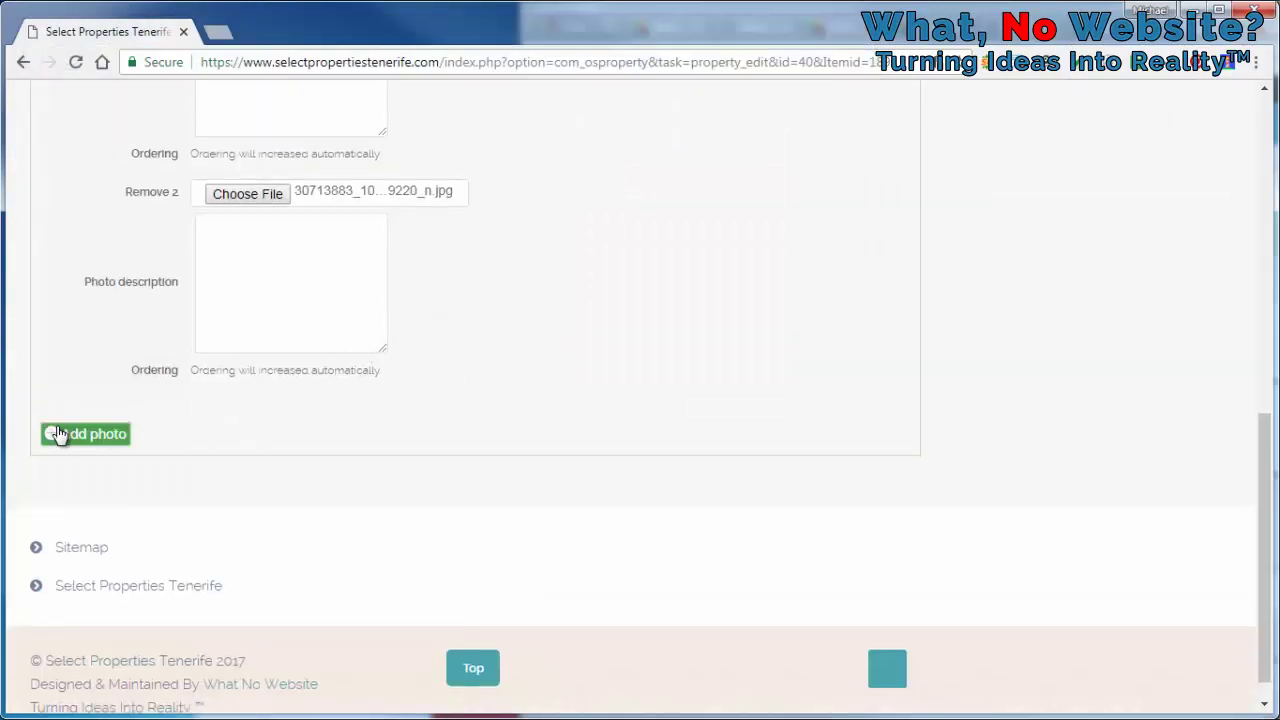
{"action": "left_click", "coordinate": [58, 435]}
{"action": "left_click", "coordinate": [250, 411]}
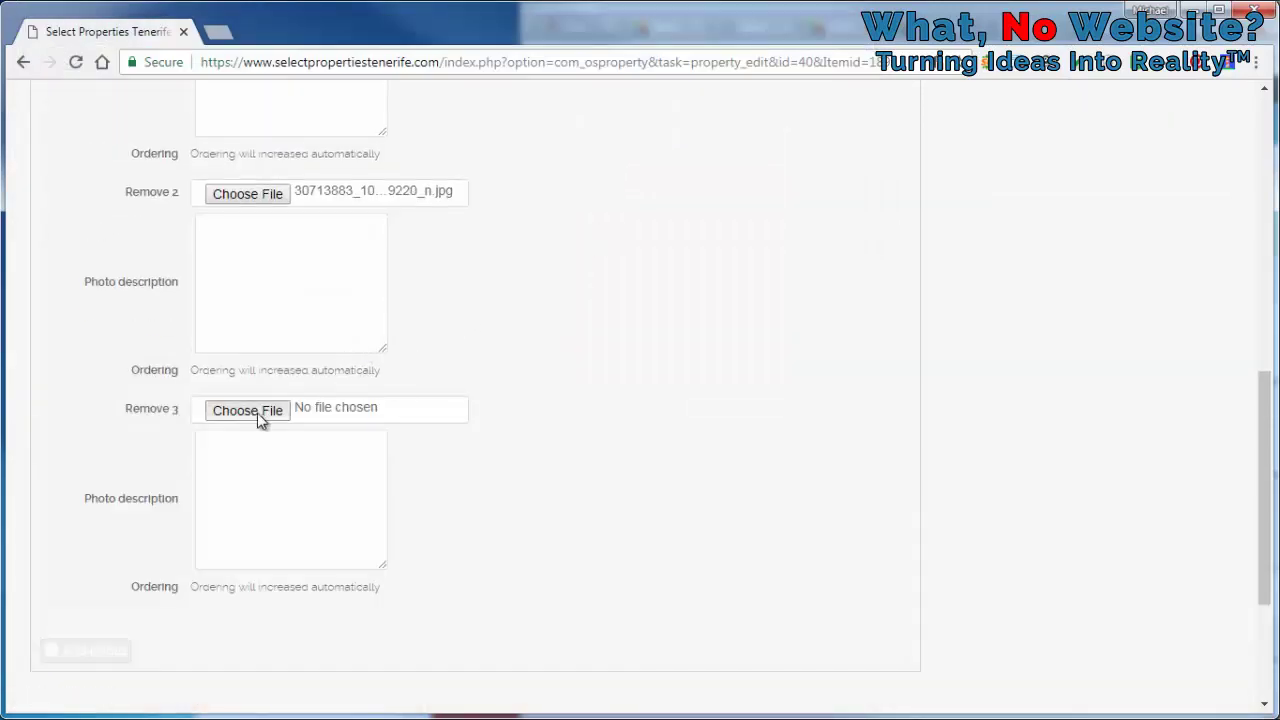
{"action": "left_click", "coordinate": [631, 153]}
{"action": "double_click", "coordinate": [631, 153]}
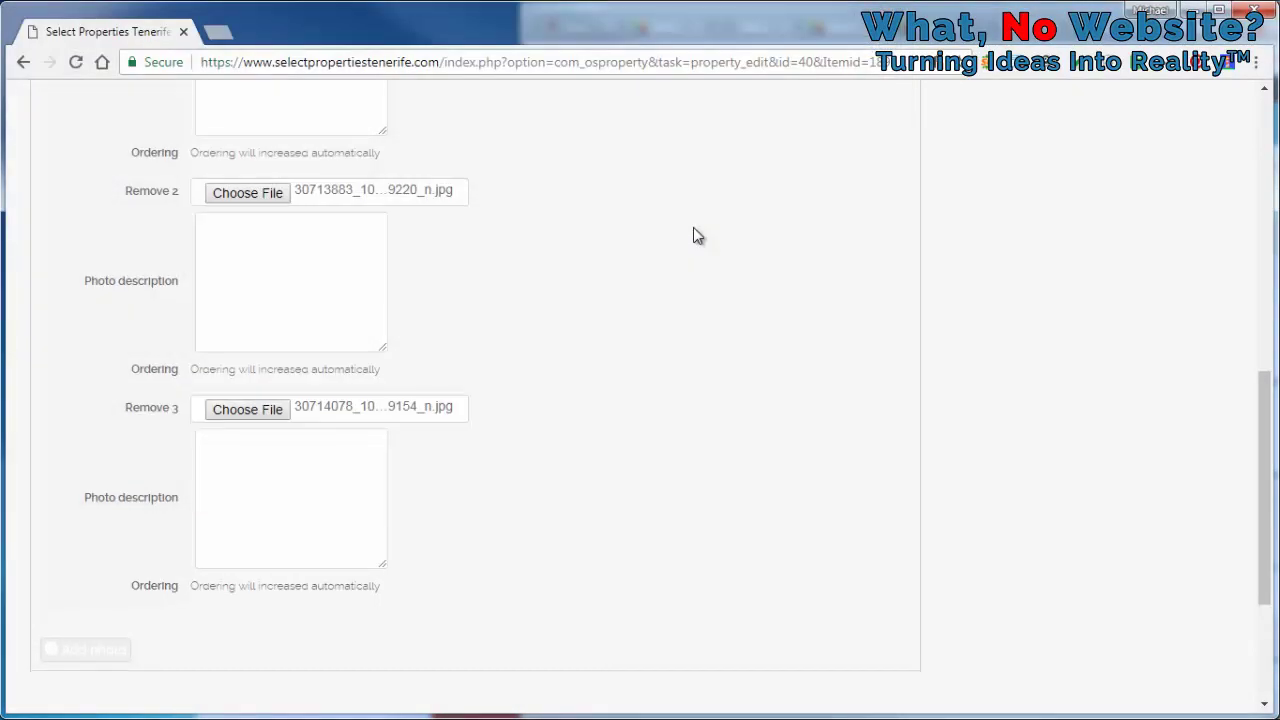
Add photo slots four and five, each loaded with an apartment JPG
{"action": "scroll", "coordinate": [184, 492], "scroll_direction": "down", "scroll_amount": 2}
{"action": "left_click", "coordinate": [100, 465]}
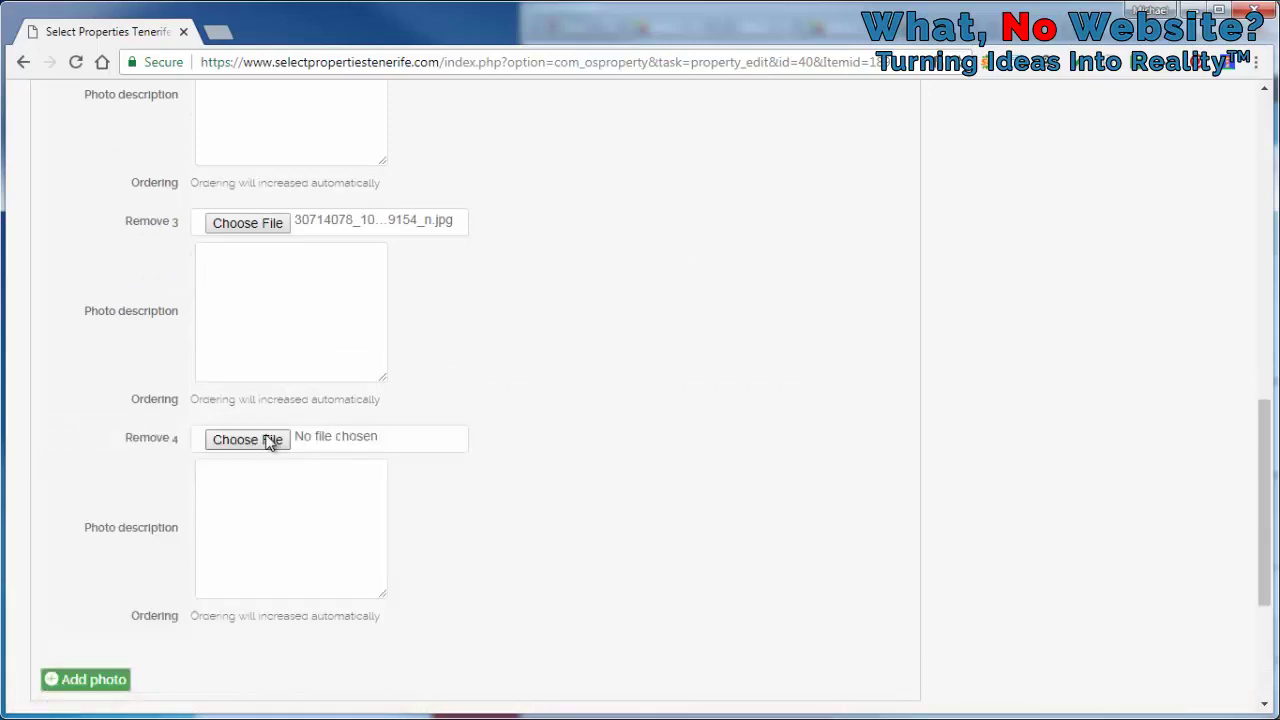
{"action": "left_click", "coordinate": [247, 439]}
{"action": "left_click", "coordinate": [700, 200]}
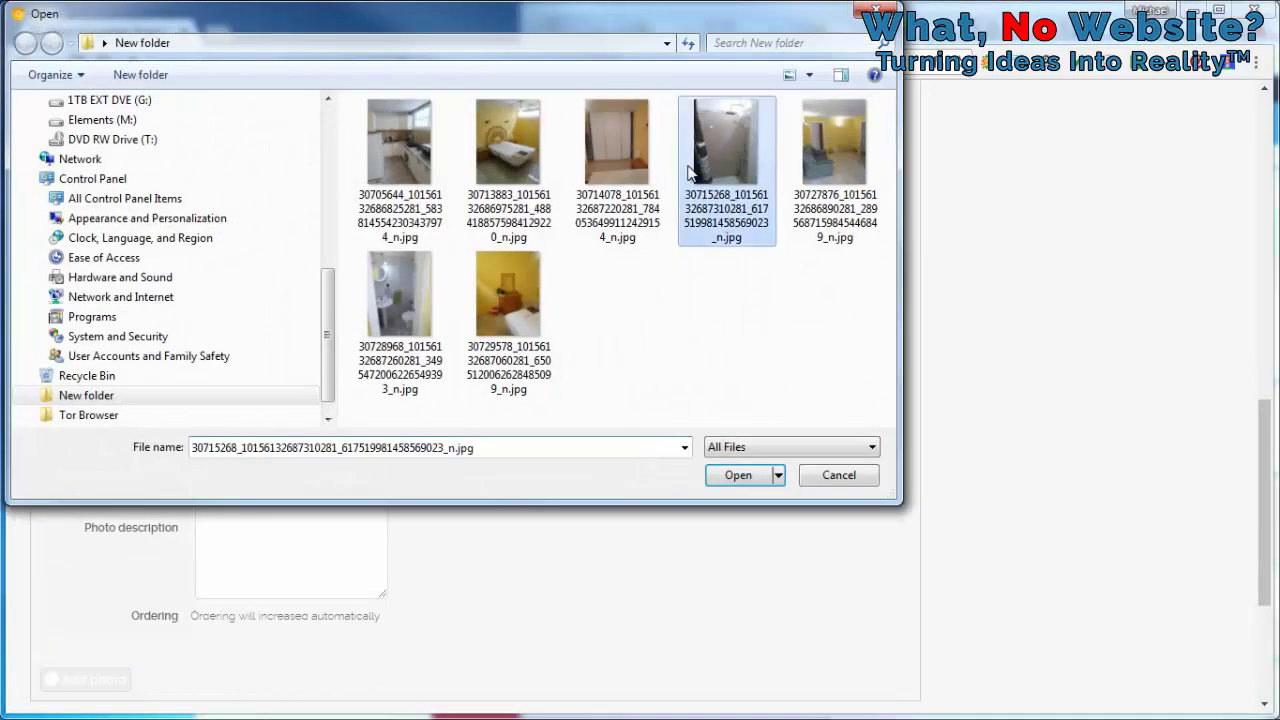
{"action": "double_click", "coordinate": [700, 200]}
{"action": "scroll", "coordinate": [138, 512], "scroll_direction": "down", "scroll_amount": 2}
{"action": "left_click", "coordinate": [111, 506]}
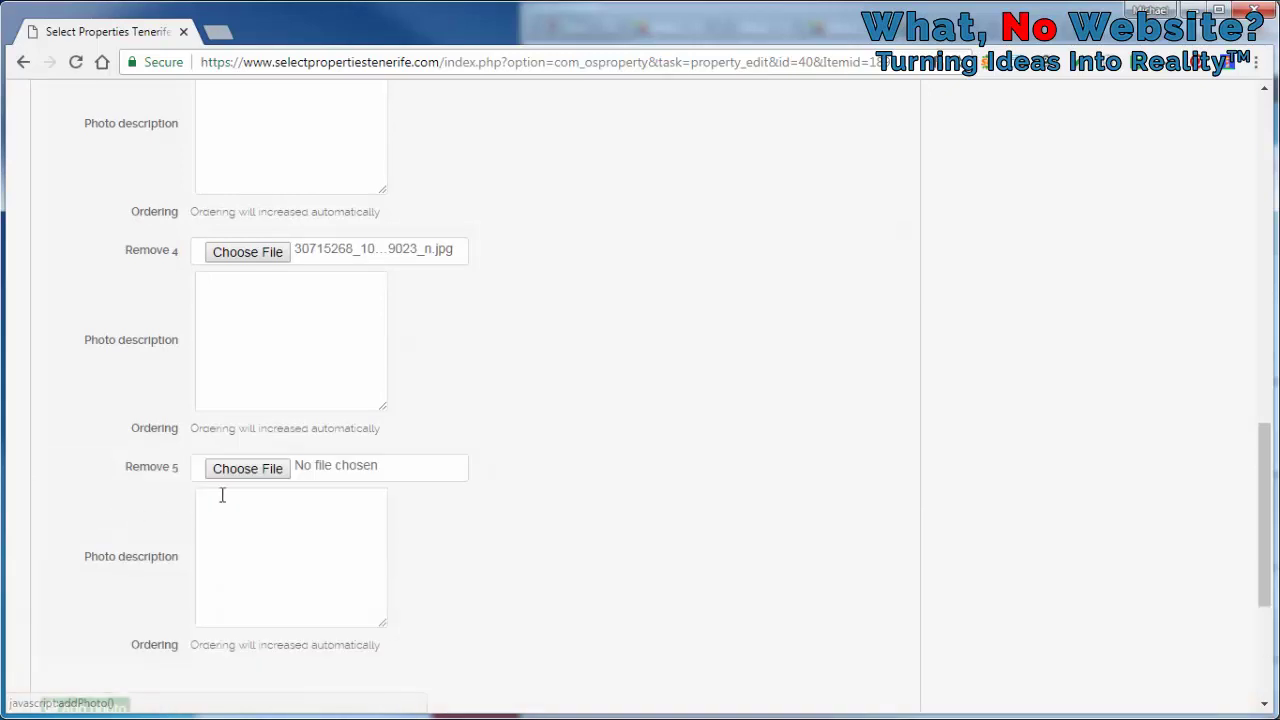
{"action": "left_click", "coordinate": [250, 468]}
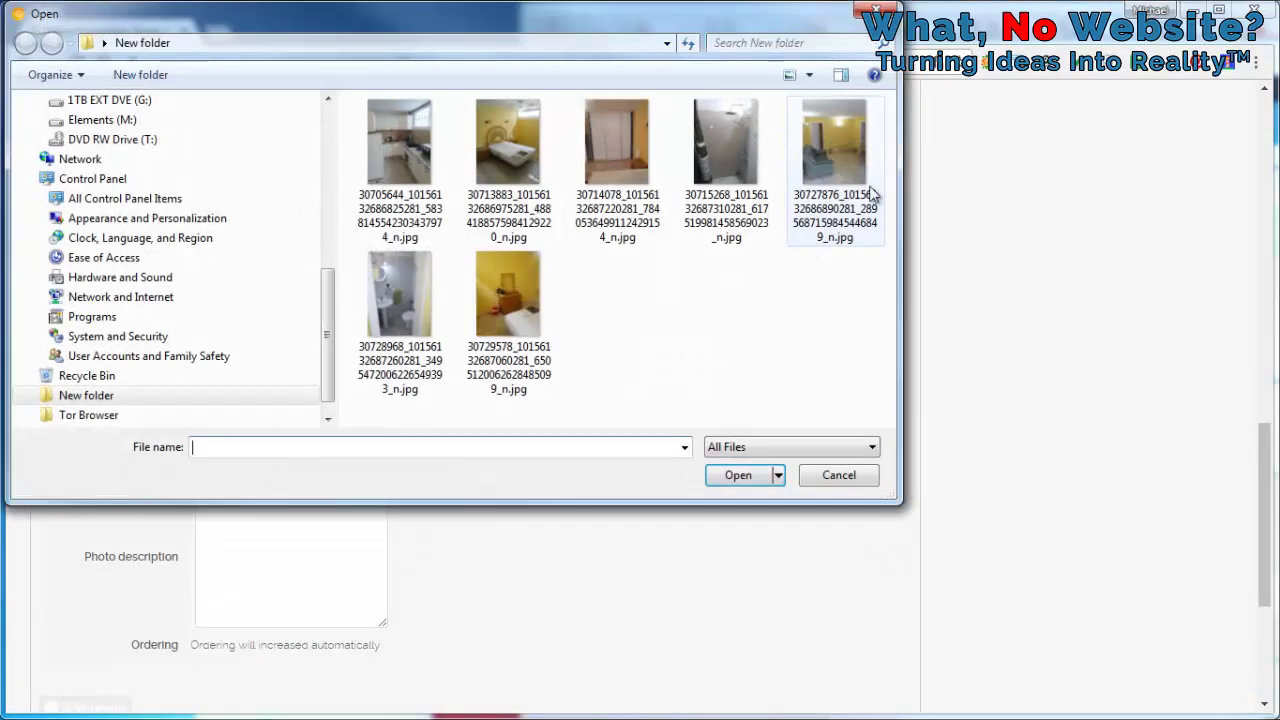
{"action": "double_click", "coordinate": [870, 192]}
Add photo slots six and seven with the bathroom photo and a seventh apartment photo
{"action": "scroll", "coordinate": [222, 496], "scroll_direction": "down", "scroll_amount": 3}
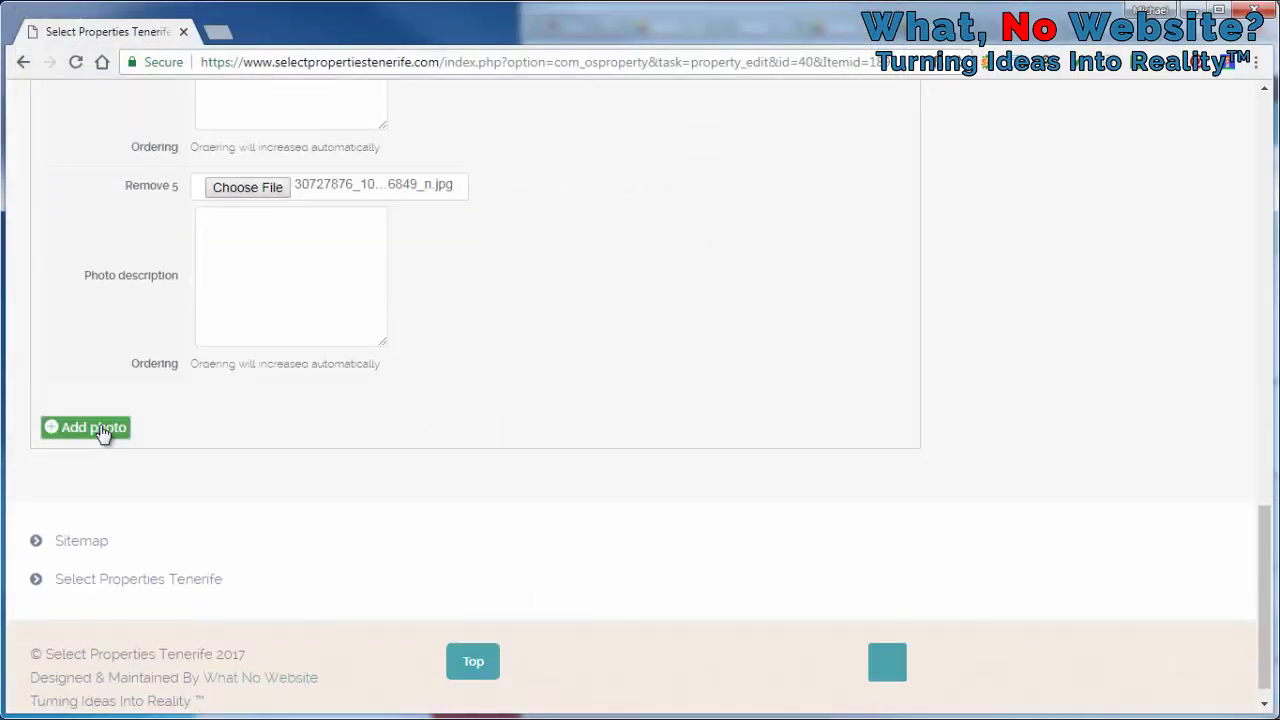
{"action": "left_click", "coordinate": [88, 427]}
{"action": "left_click", "coordinate": [276, 418]}
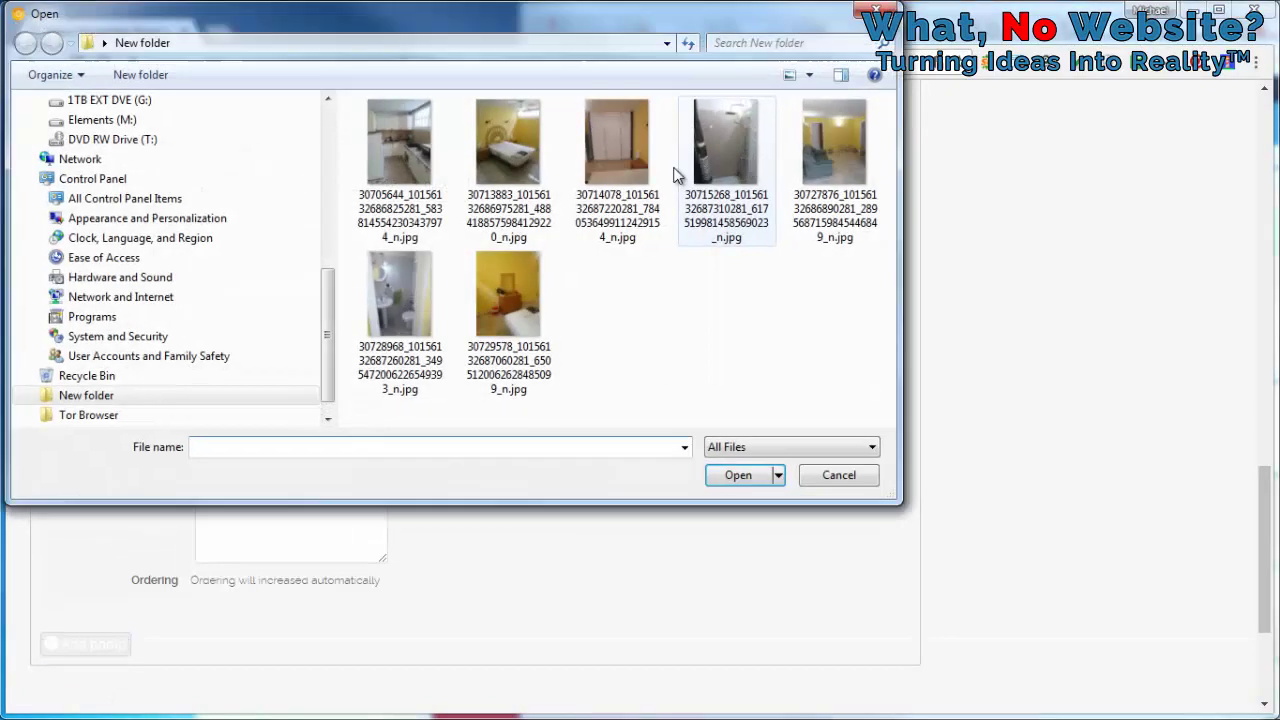
{"action": "double_click", "coordinate": [440, 322]}
{"action": "scroll", "coordinate": [445, 327], "scroll_direction": "down", "scroll_amount": 2}
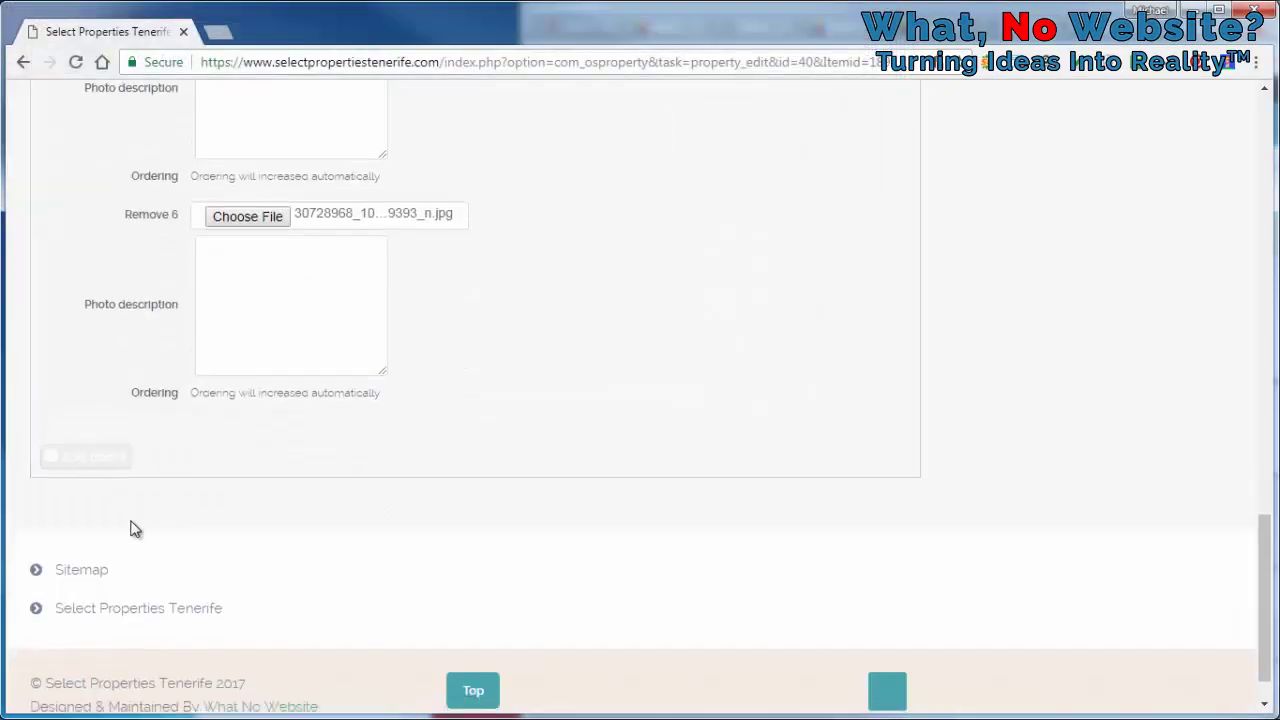
{"action": "left_click", "coordinate": [88, 458]}
{"action": "left_click", "coordinate": [272, 437]}
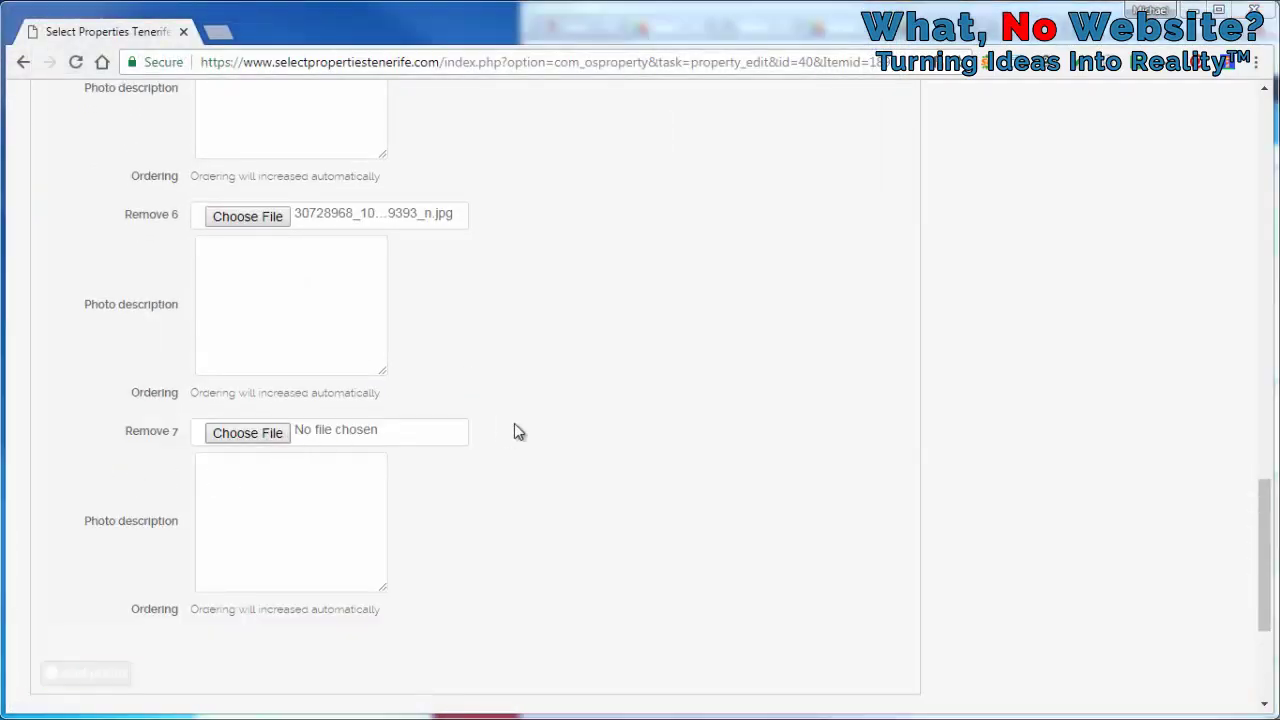
{"action": "left_click", "coordinate": [500, 303]}
{"action": "key", "text": "Return"}
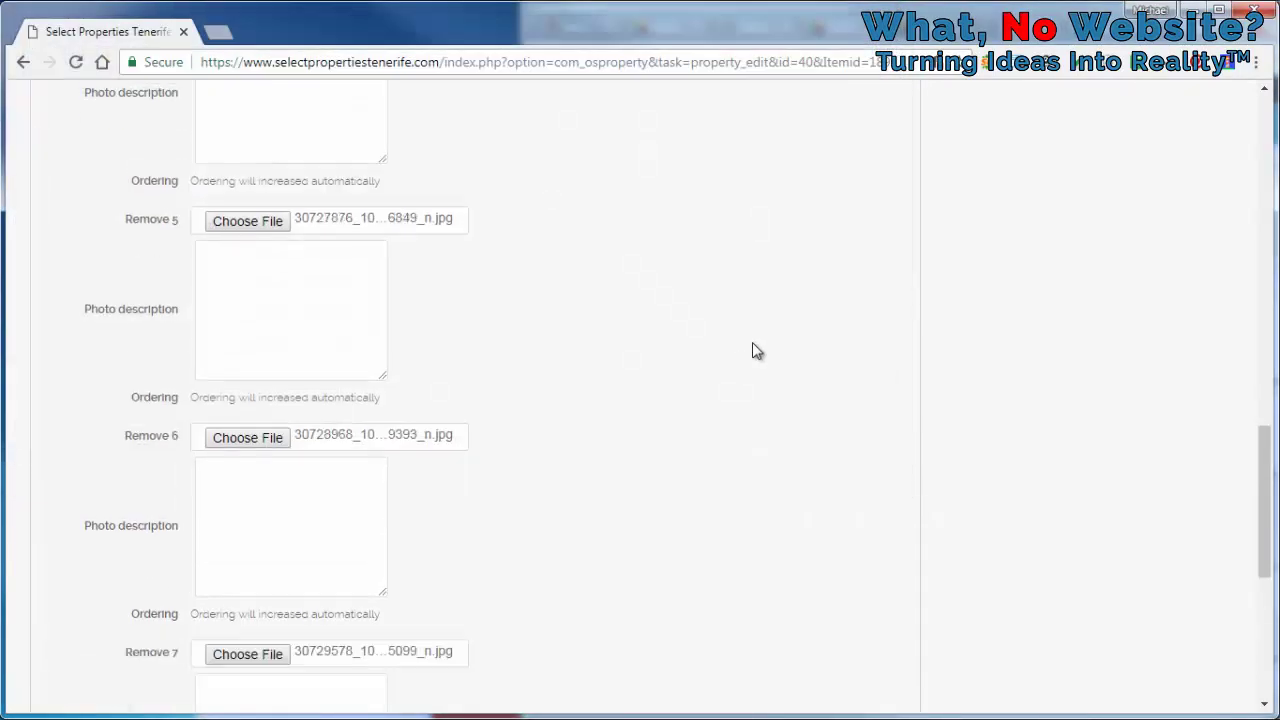
{"action": "scroll", "coordinate": [752, 349], "scroll_direction": "up", "scroll_amount": 15}
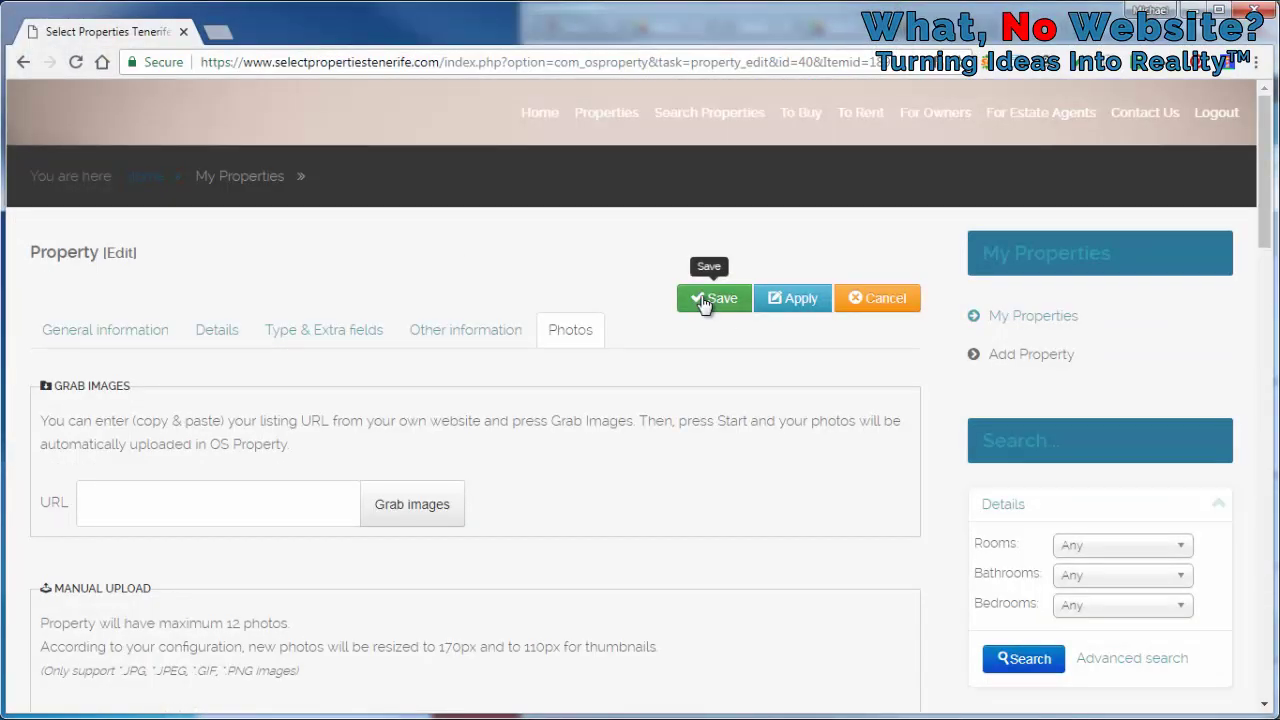
Save the Las Rosas listing with its seven new apartment photos
{"action": "left_click", "coordinate": [706, 310]}
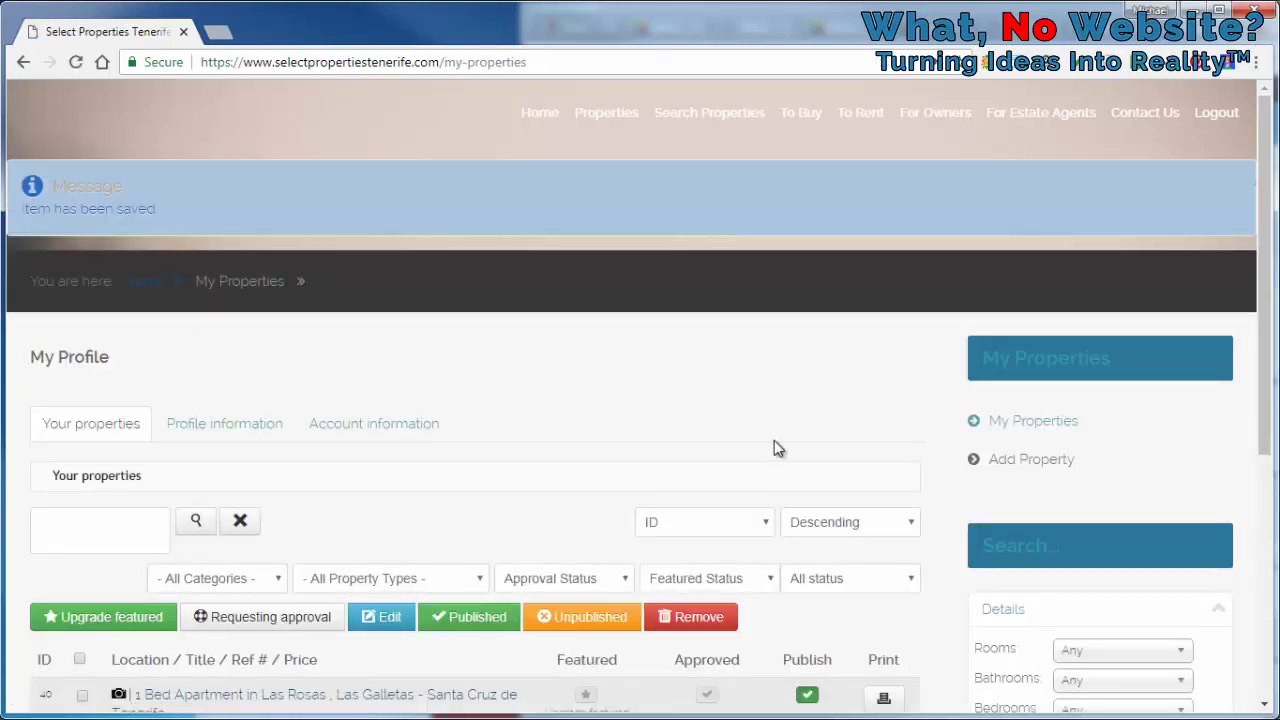
Open the To Rent listings in a new tab and view the Las Rosas apartment's public page
{"action": "right_click", "coordinate": [855, 127]}
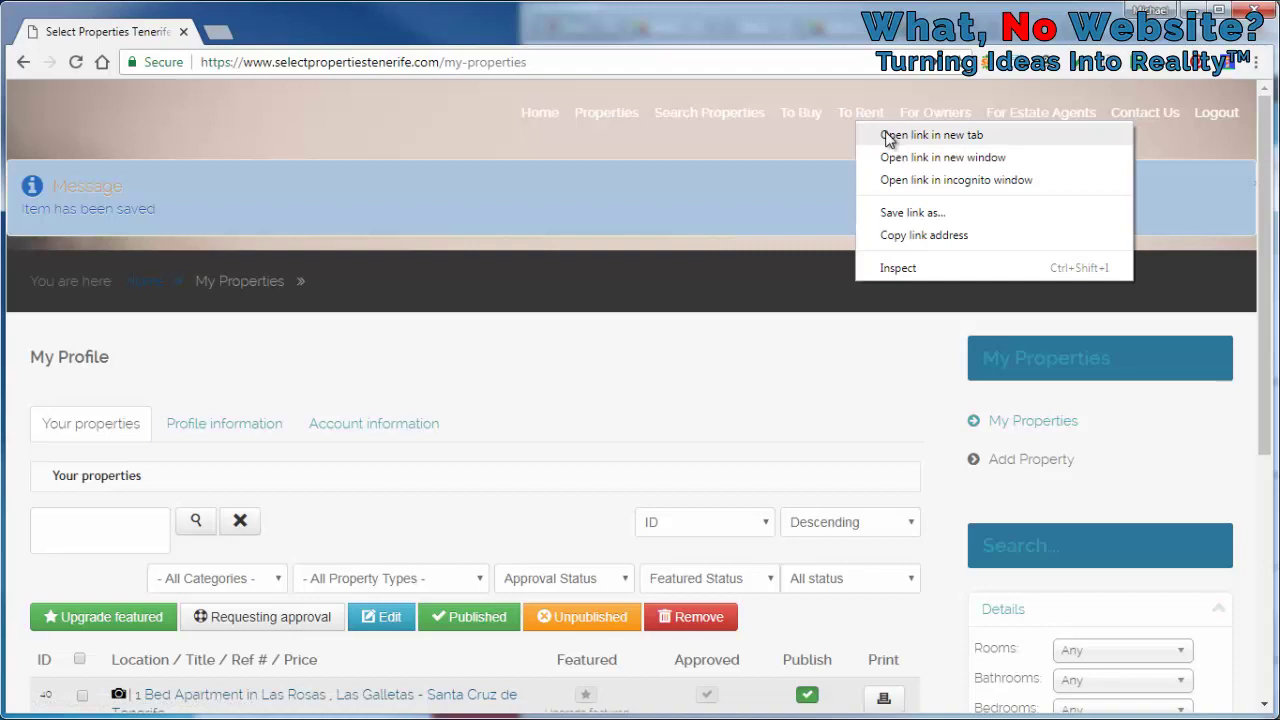
{"action": "left_click", "coordinate": [889, 139]}
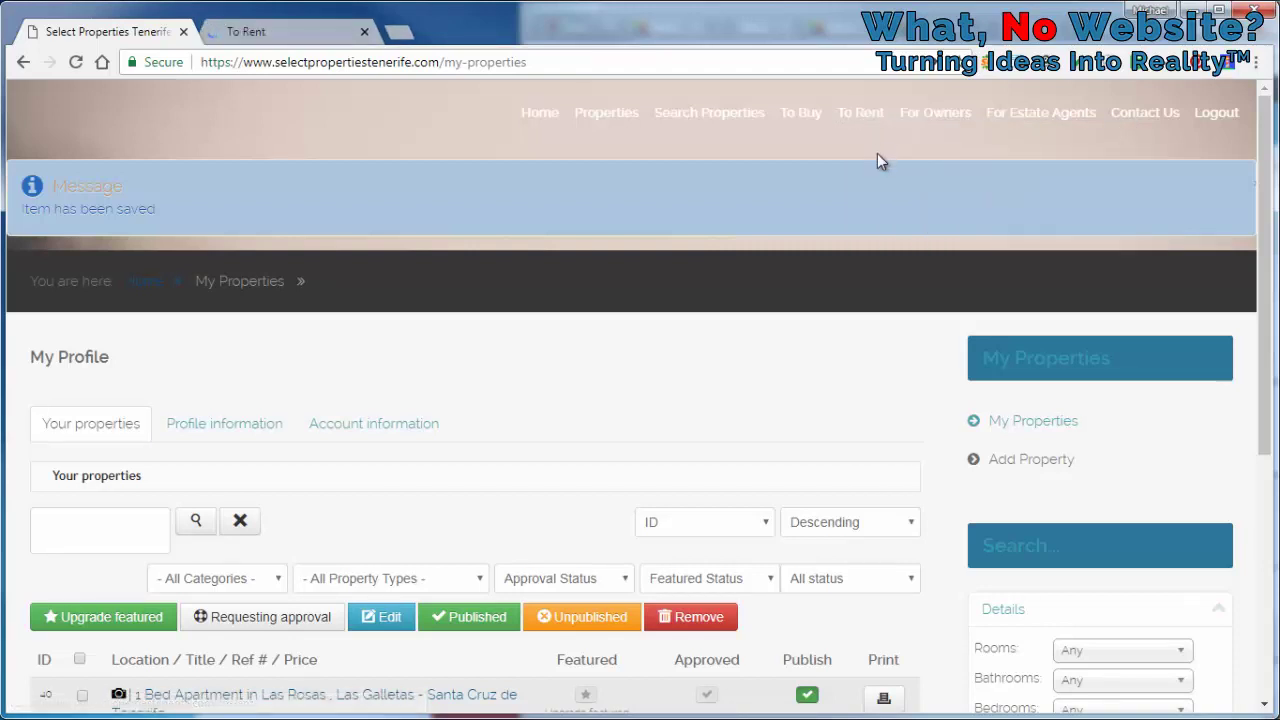
{"action": "key", "text": "ctrl+Tab"}
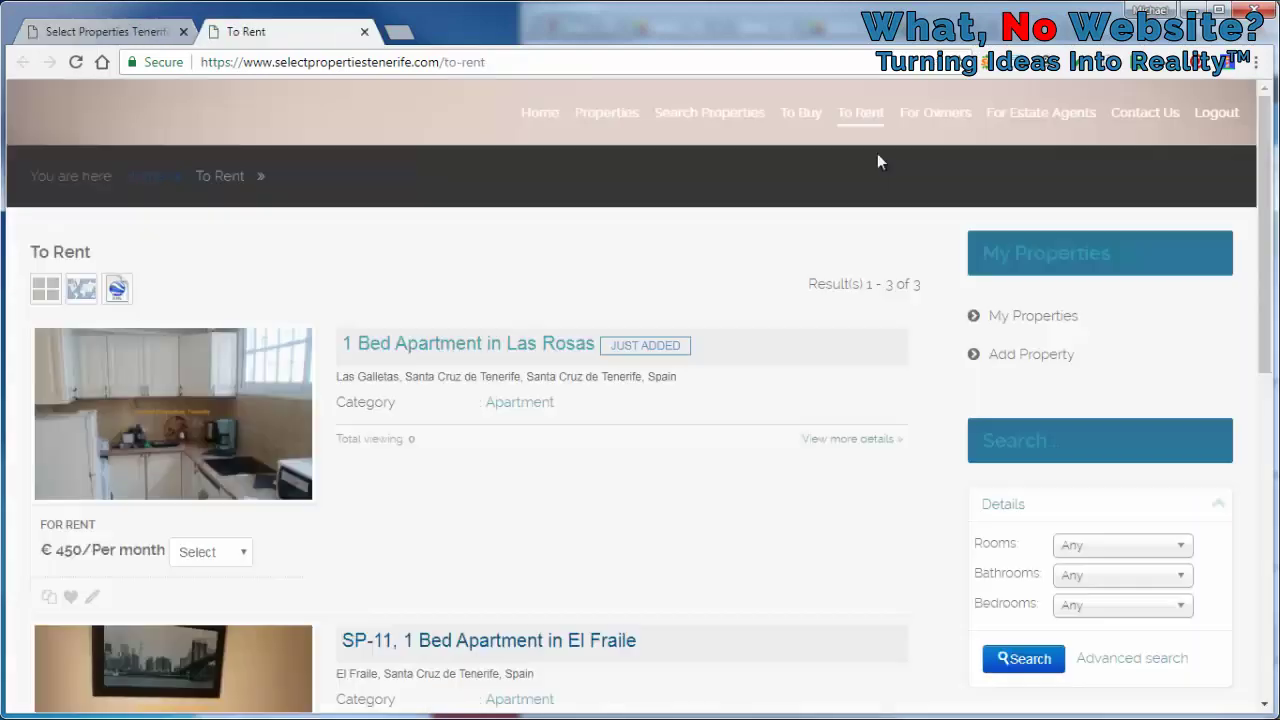
{"action": "left_click", "coordinate": [524, 346]}
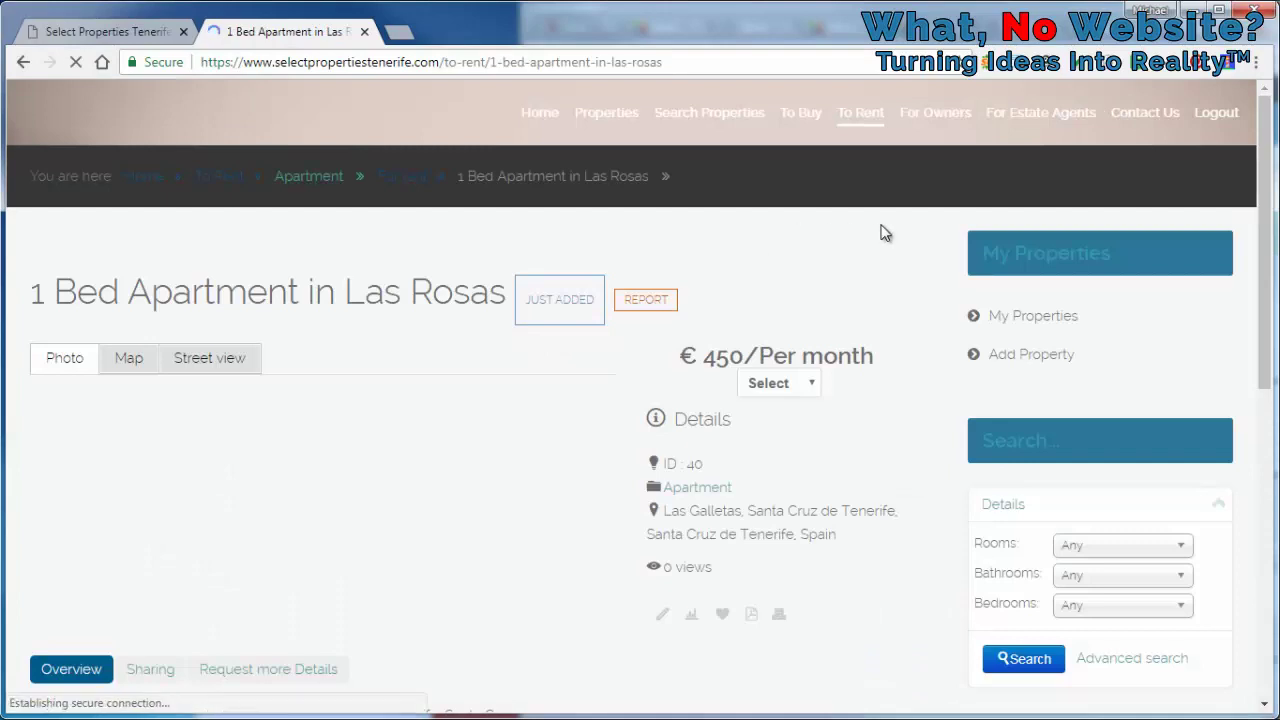
{"action": "scroll", "coordinate": [884, 232], "scroll_direction": "down", "scroll_amount": 5}
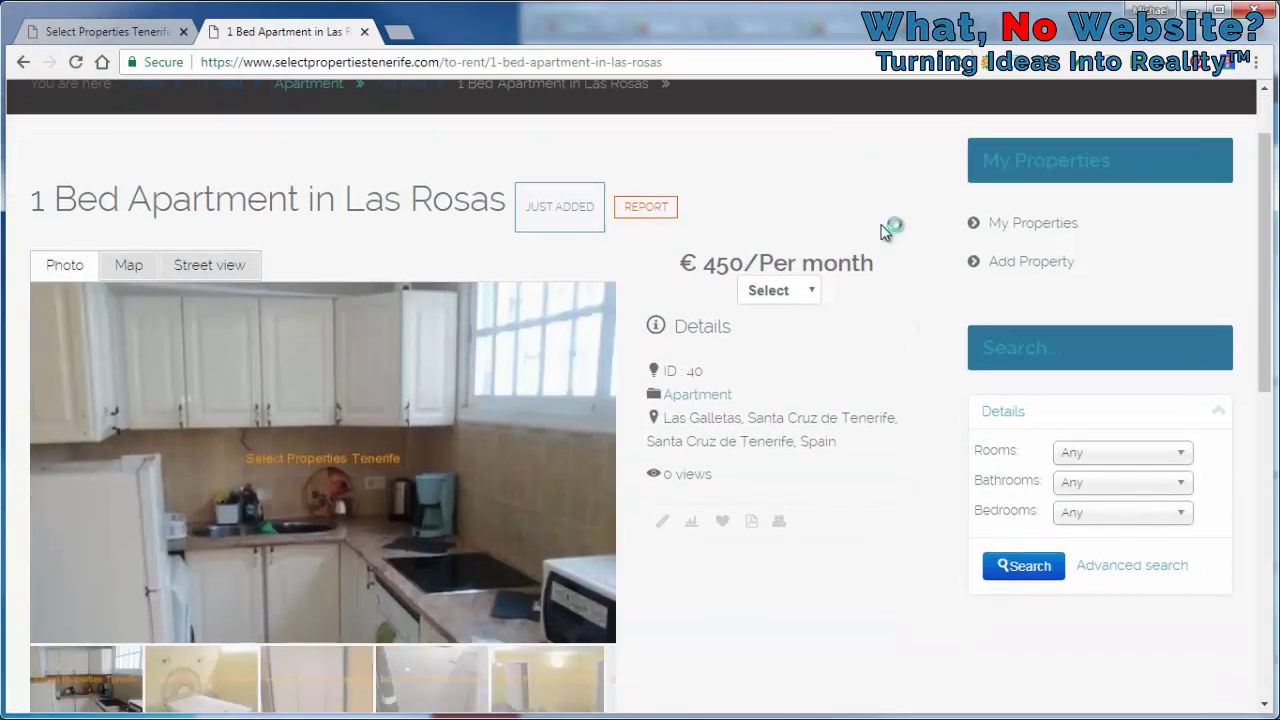
{"action": "scroll", "coordinate": [884, 232], "scroll_direction": "down", "scroll_amount": 1}
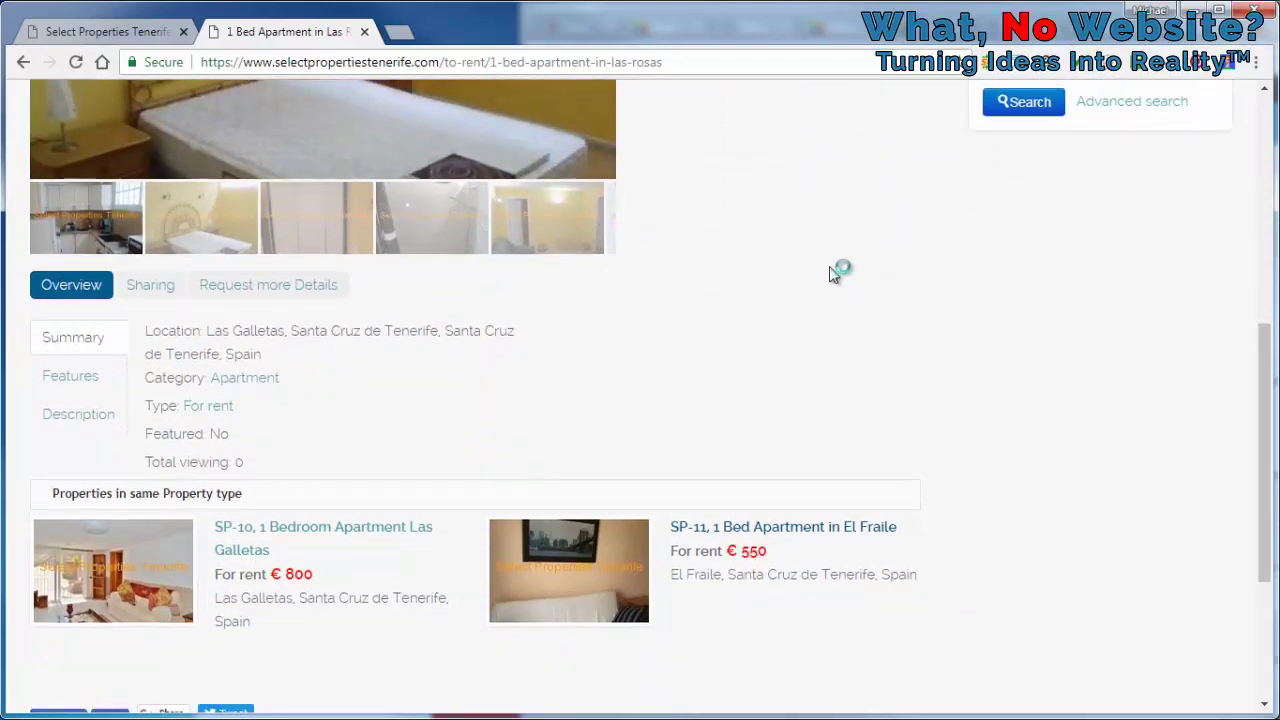
Return to the My Properties tab and scroll down to the Las Rosas row
{"action": "scroll", "coordinate": [837, 271], "scroll_direction": "up", "scroll_amount": 6}
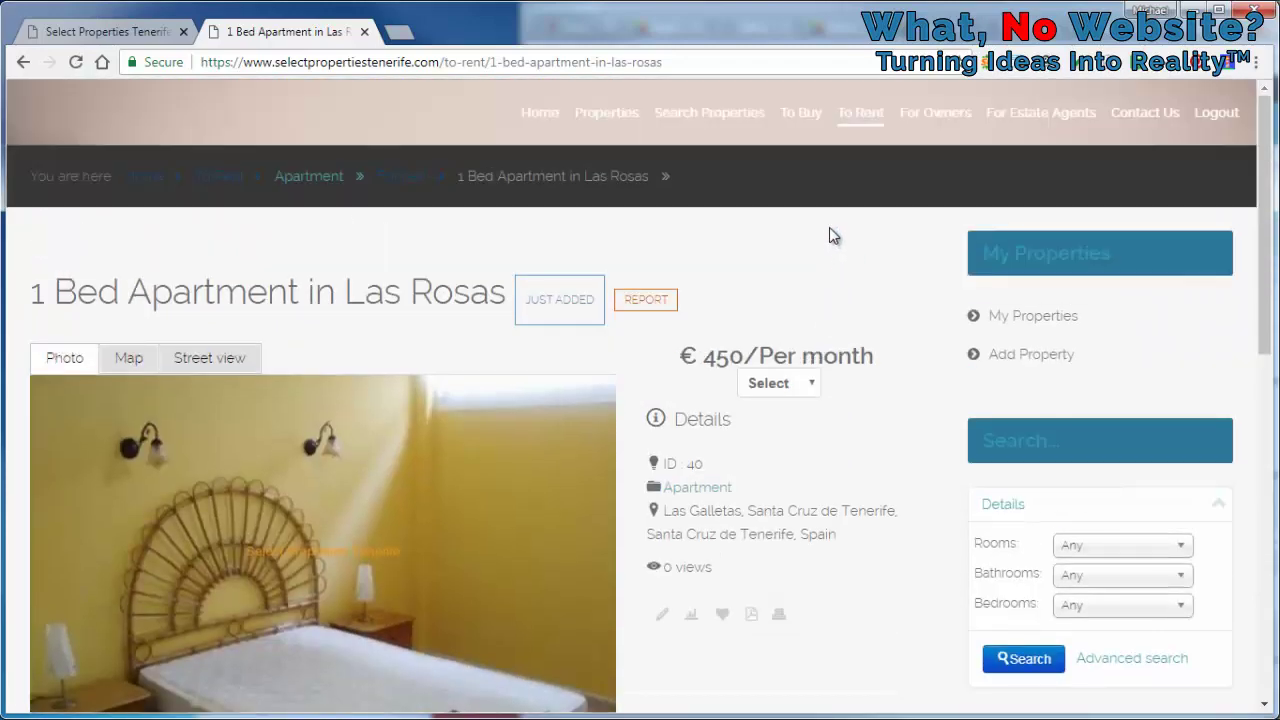
{"action": "key", "text": "ctrl+shift+Tab"}
{"action": "scroll", "coordinate": [805, 278], "scroll_direction": "down", "scroll_amount": 2}
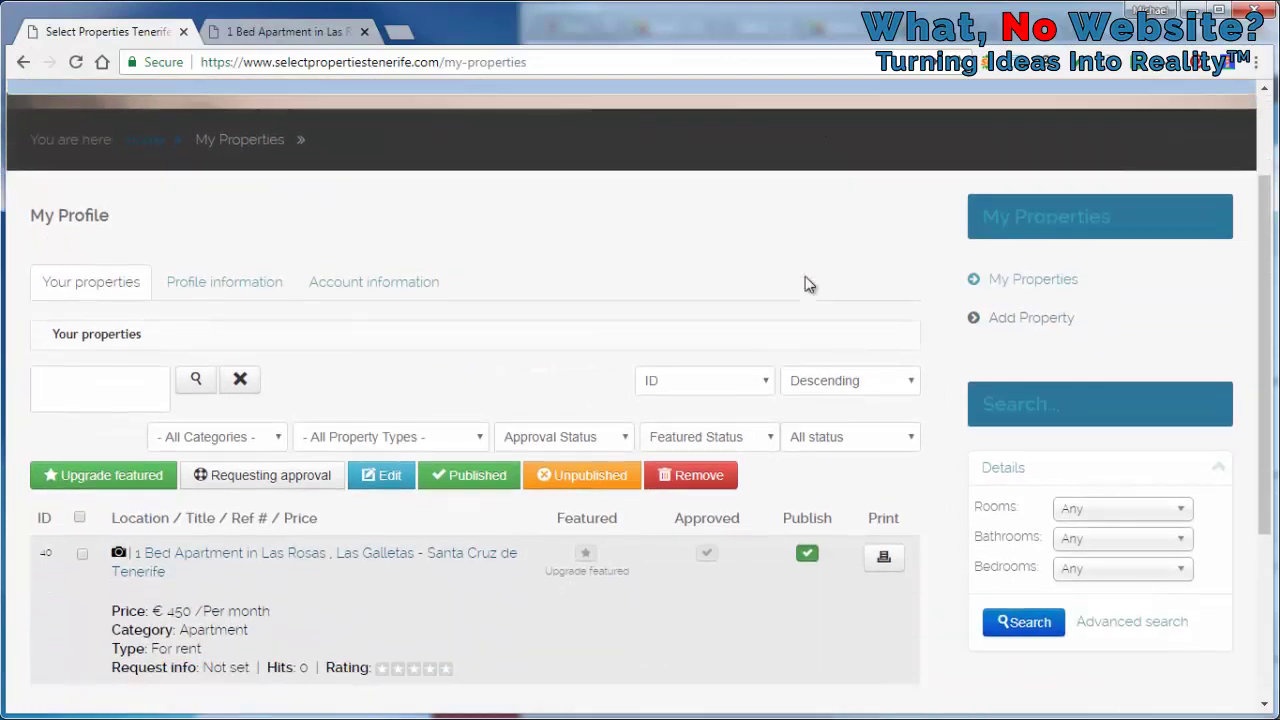
Tick the Las Rosas apartment and open it for editing, reviewing the 450.00 price and map
{"action": "left_click", "coordinate": [83, 510]}
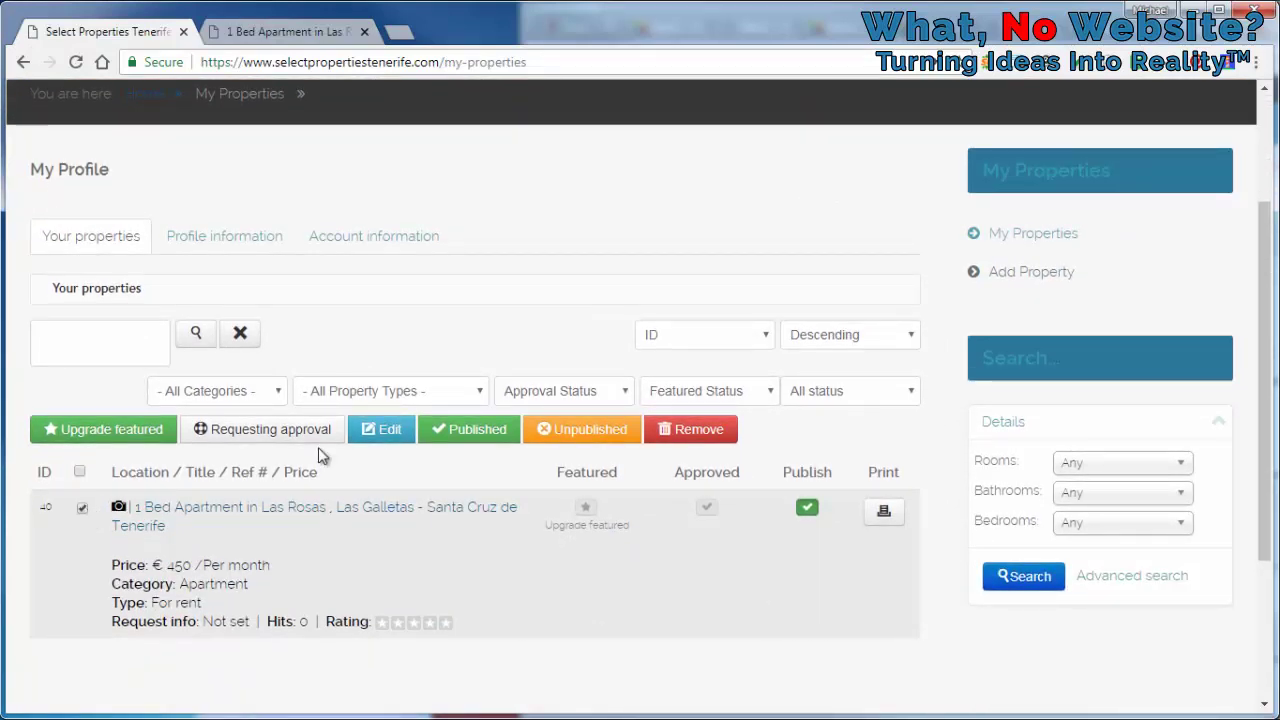
{"action": "left_click", "coordinate": [375, 432]}
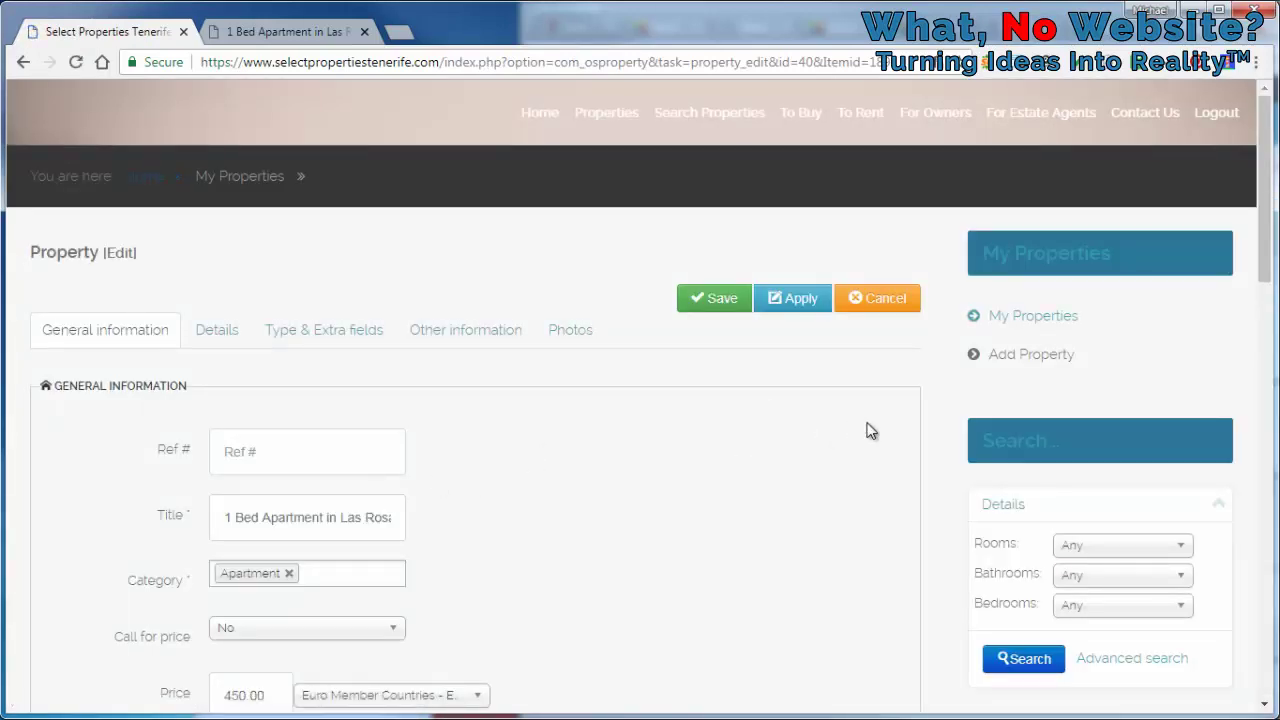
{"action": "scroll", "coordinate": [945, 398], "scroll_direction": "down", "scroll_amount": 3}
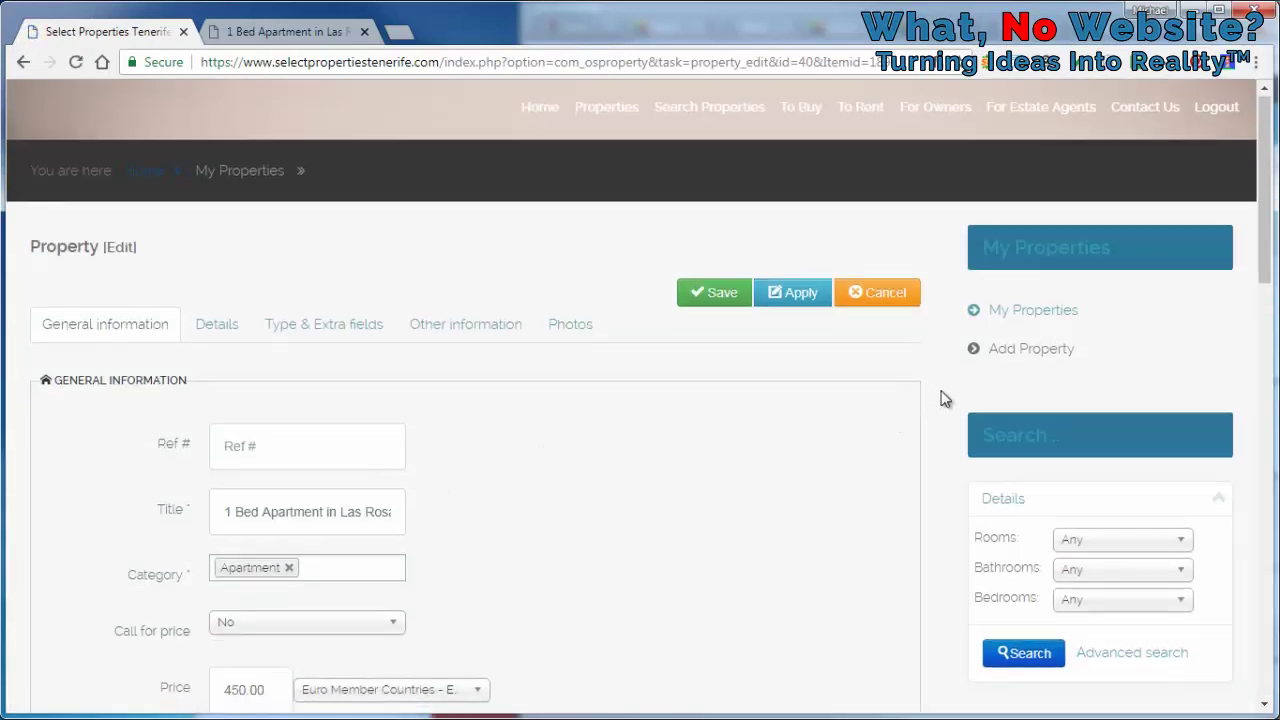
{"action": "scroll", "coordinate": [945, 398], "scroll_direction": "down", "scroll_amount": 3}
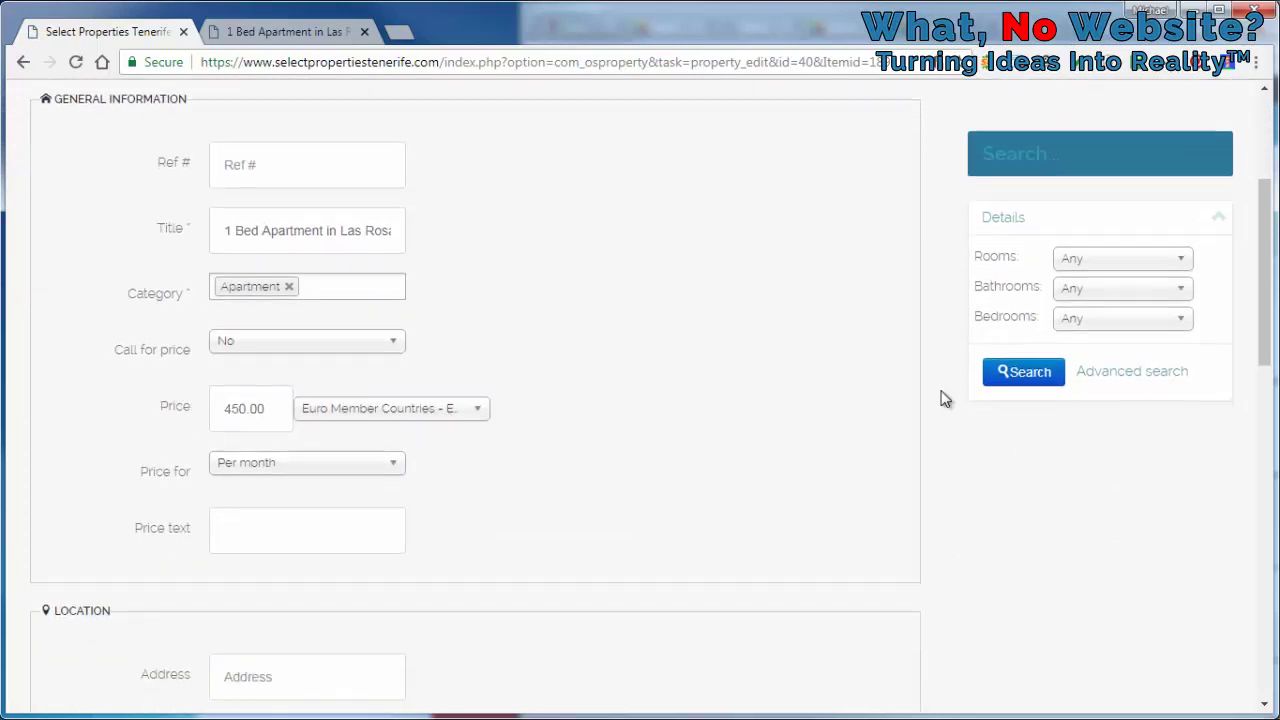
{"action": "scroll", "coordinate": [945, 398], "scroll_direction": "down", "scroll_amount": 1}
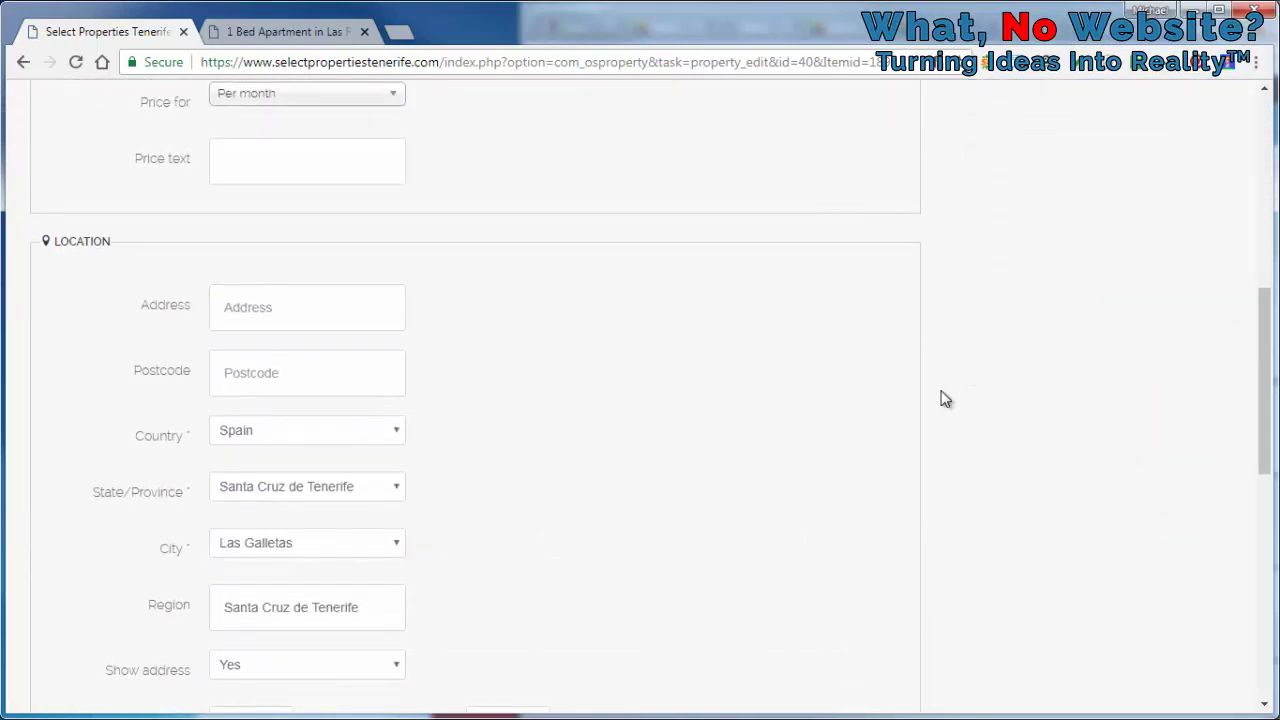
{"action": "scroll", "coordinate": [945, 398], "scroll_direction": "down", "scroll_amount": 1}
{"action": "scroll", "coordinate": [945, 398], "scroll_direction": "down", "scroll_amount": 2}
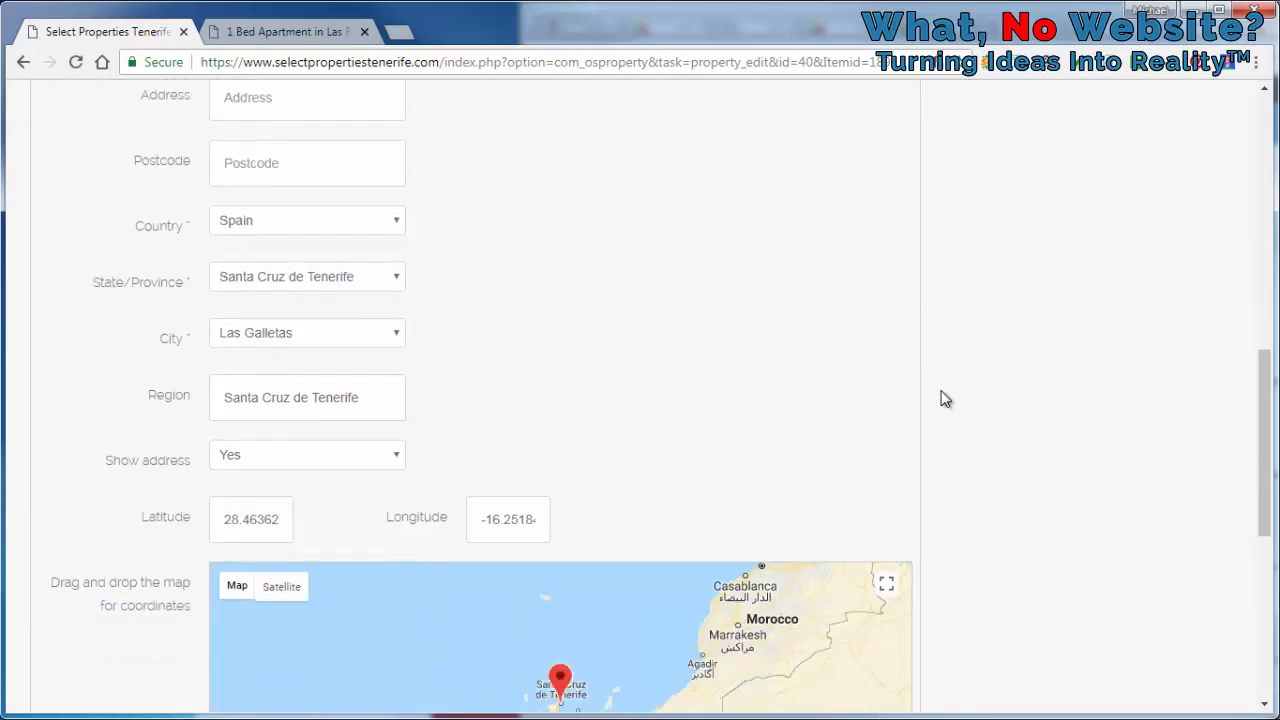
{"action": "scroll", "coordinate": [945, 398], "scroll_direction": "down", "scroll_amount": 5}
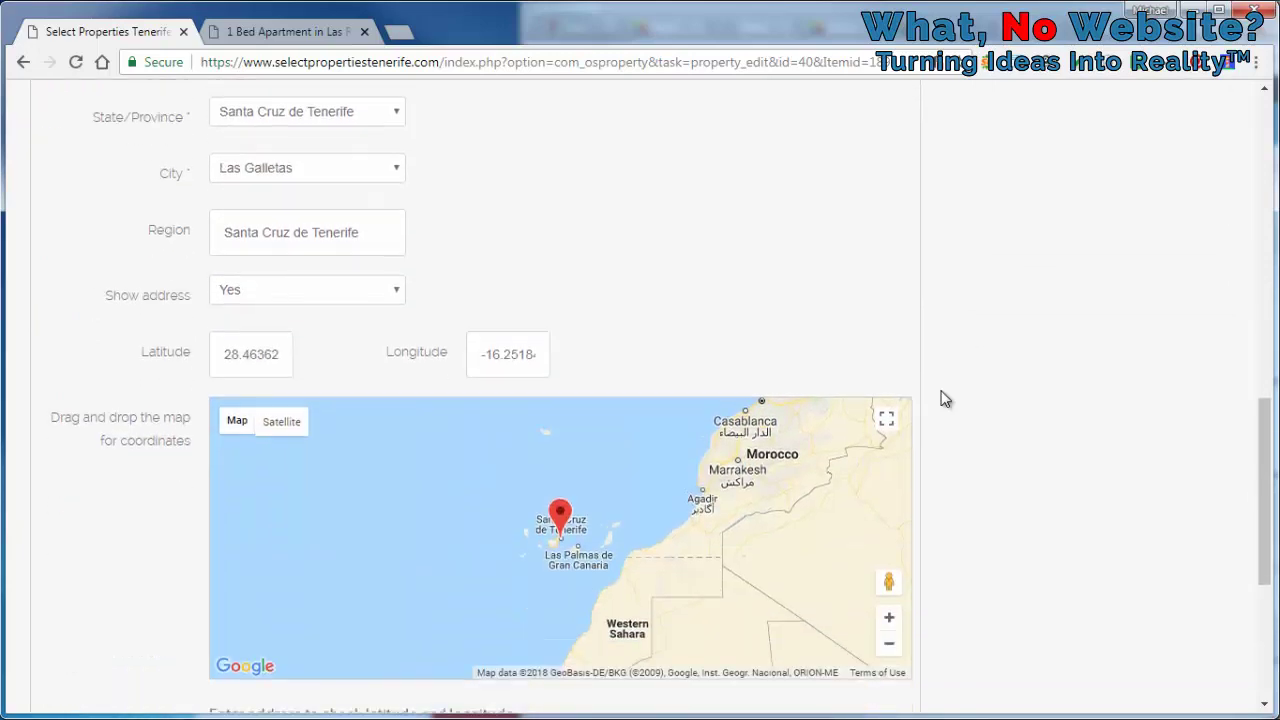
{"action": "scroll", "coordinate": [945, 398], "scroll_direction": "up", "scroll_amount": 14}
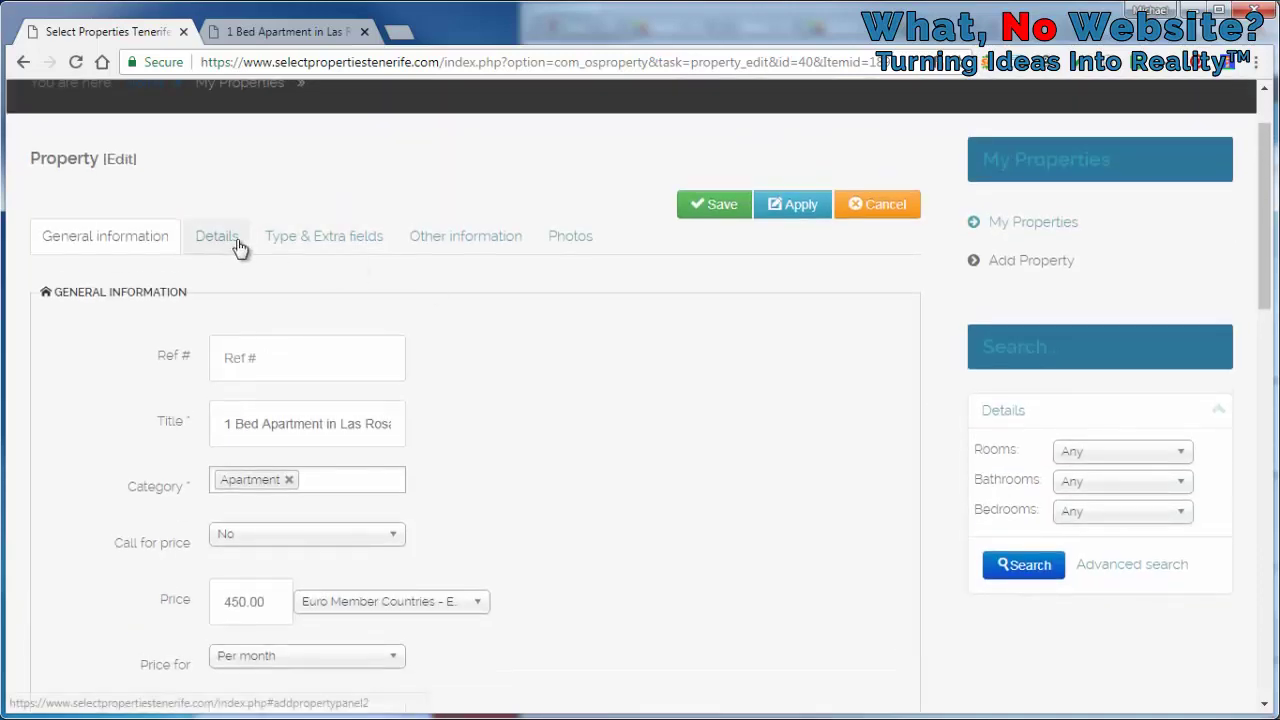
Open the Details tab and select the whole Small description sentence
{"action": "left_click", "coordinate": [238, 247]}
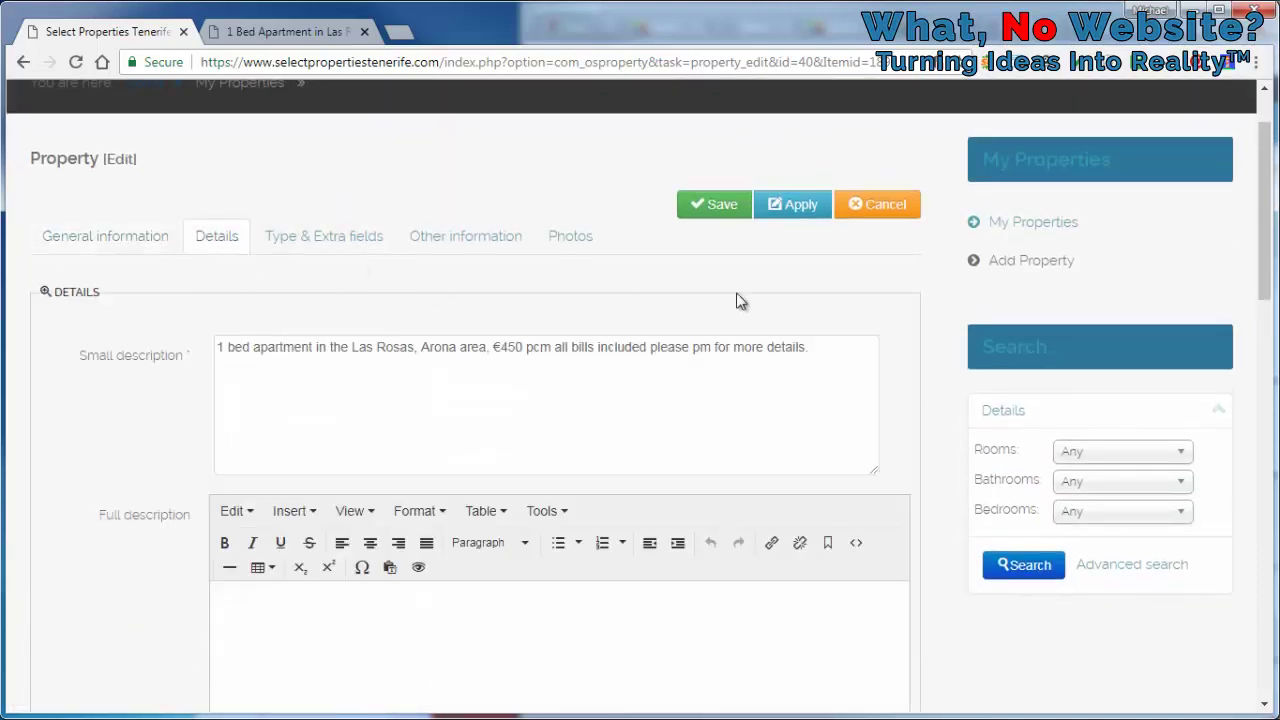
{"action": "scroll", "coordinate": [920, 294], "scroll_direction": "down", "scroll_amount": 1}
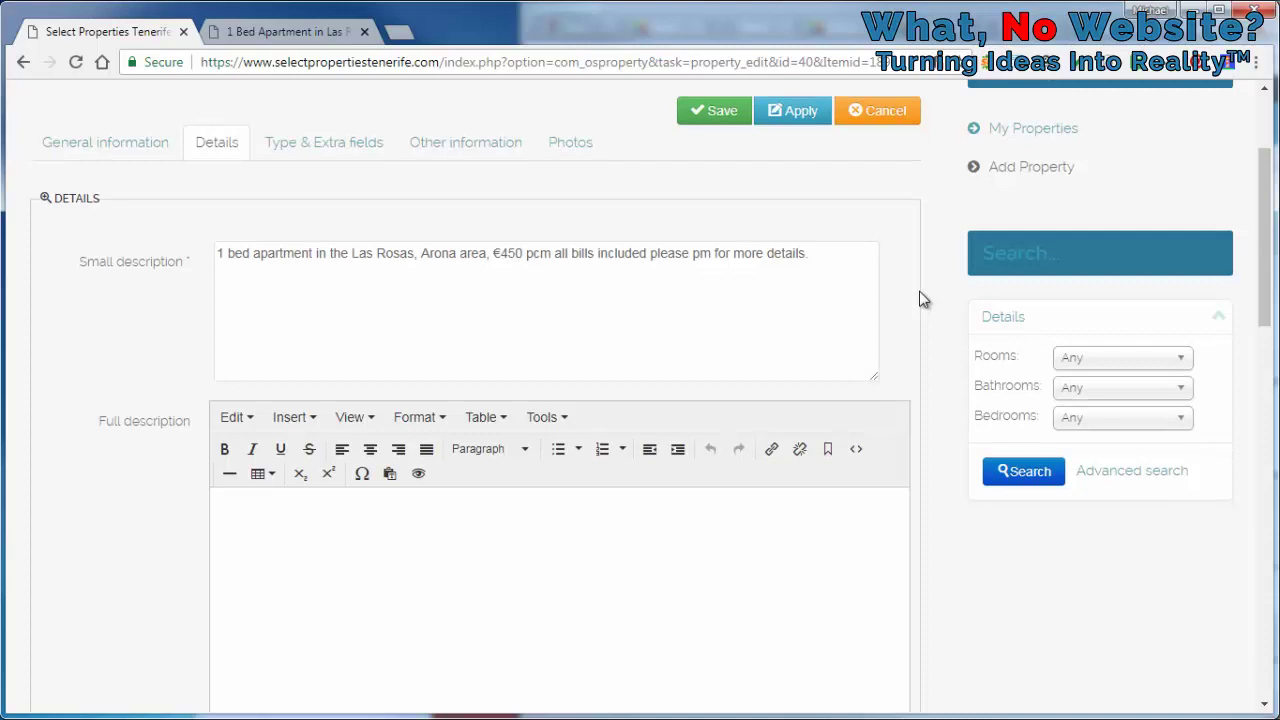
{"action": "scroll", "coordinate": [920, 293], "scroll_direction": "down", "scroll_amount": 2}
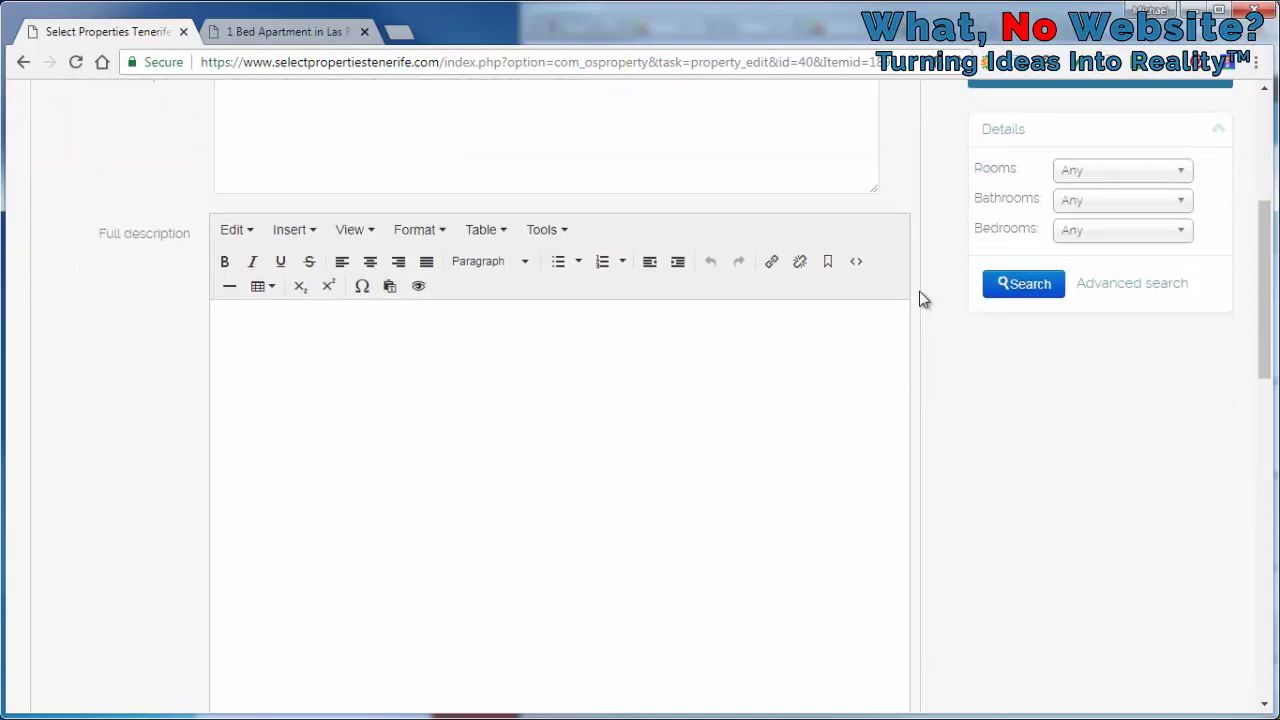
{"action": "scroll", "coordinate": [919, 291], "scroll_direction": "down", "scroll_amount": 2}
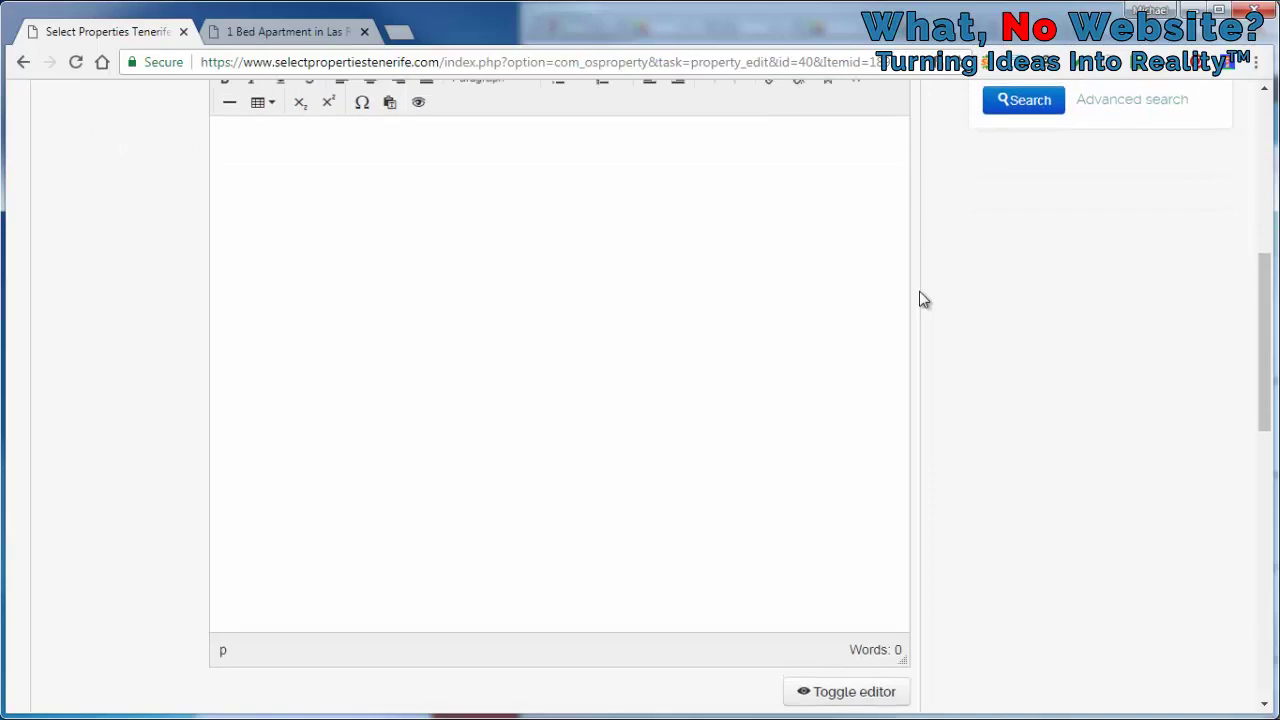
{"action": "scroll", "coordinate": [920, 300], "scroll_direction": "up", "scroll_amount": 5}
{"action": "triple_click", "coordinate": [735, 347]}
{"action": "key", "text": "ctrl+c"}
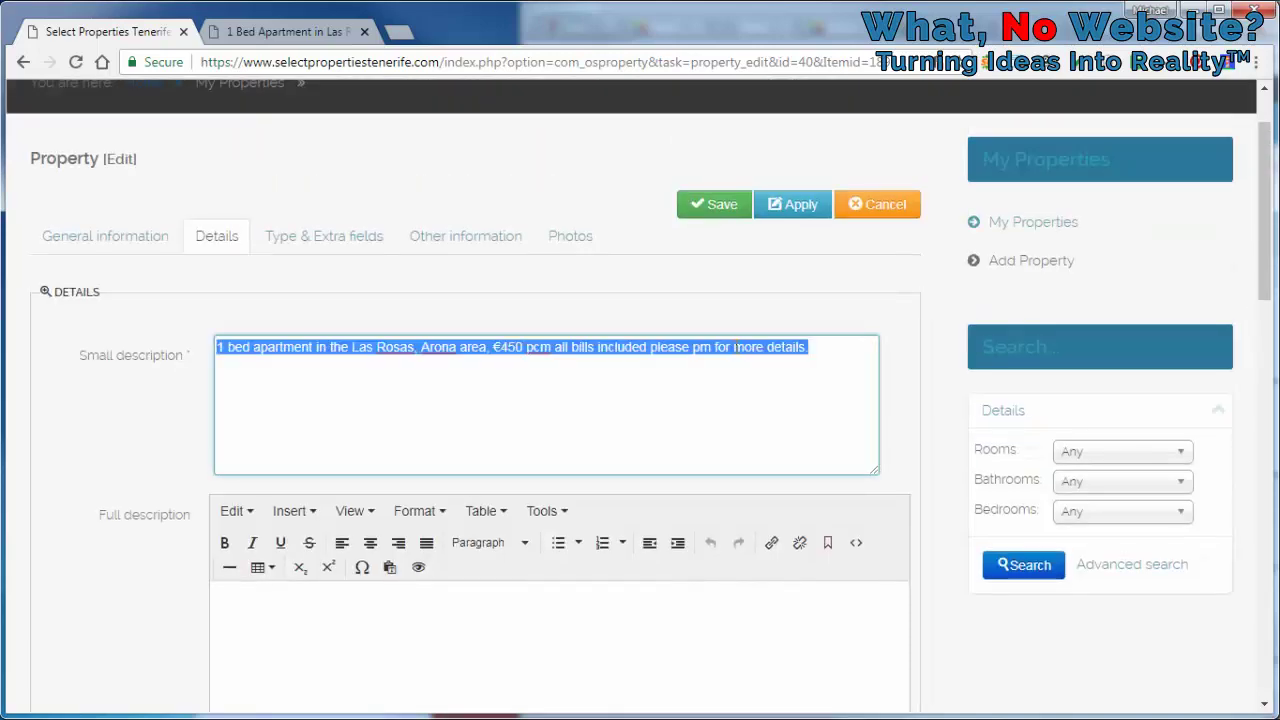
Paste the copied sentence into the Full description editor
{"action": "scroll", "coordinate": [711, 400], "scroll_direction": "down", "scroll_amount": 2}
{"action": "left_click", "coordinate": [691, 477]}
{"action": "key", "text": "ctrl+v"}
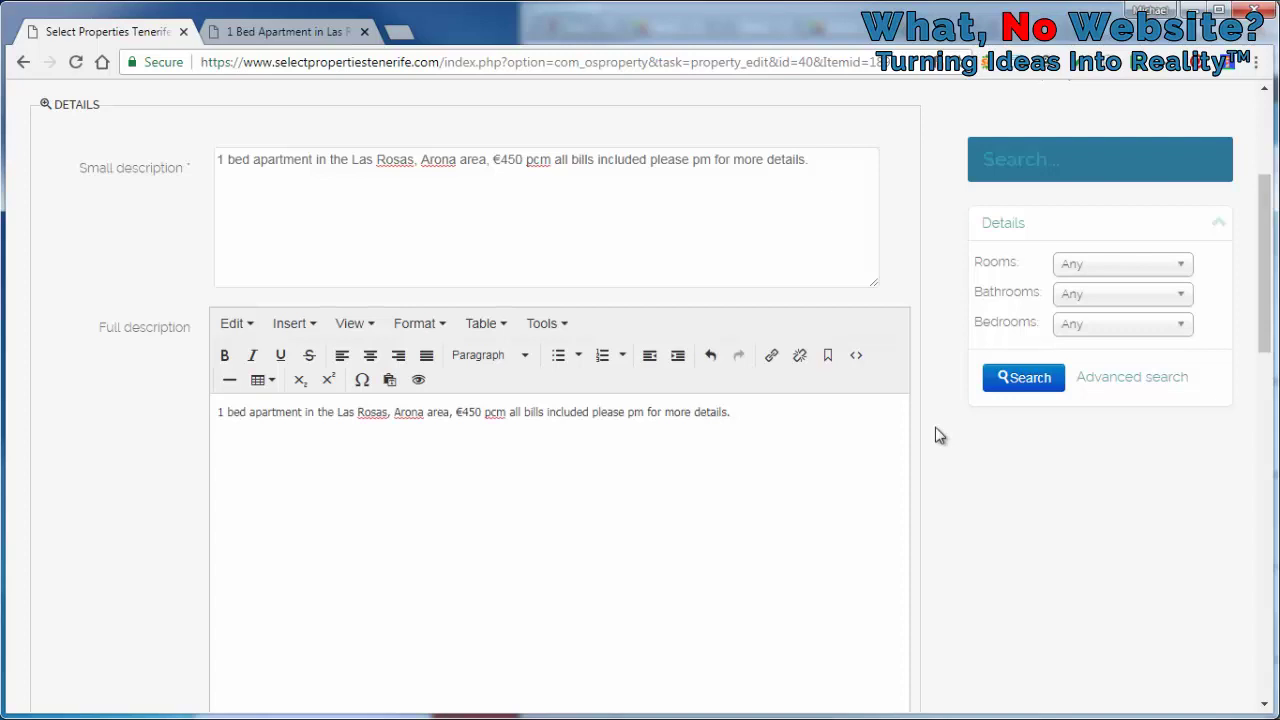
{"action": "scroll", "coordinate": [940, 435], "scroll_direction": "down", "scroll_amount": 6}
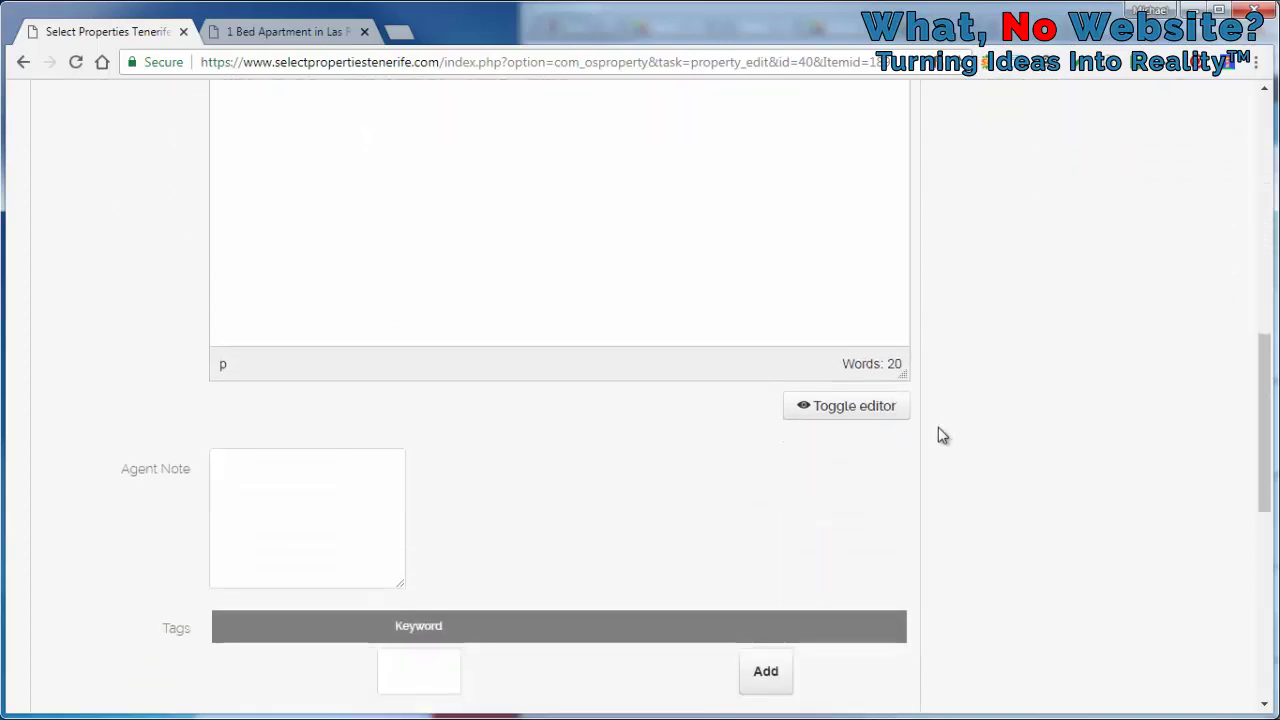
{"action": "scroll", "coordinate": [940, 434], "scroll_direction": "down", "scroll_amount": 1}
{"action": "scroll", "coordinate": [940, 434], "scroll_direction": "down", "scroll_amount": 1}
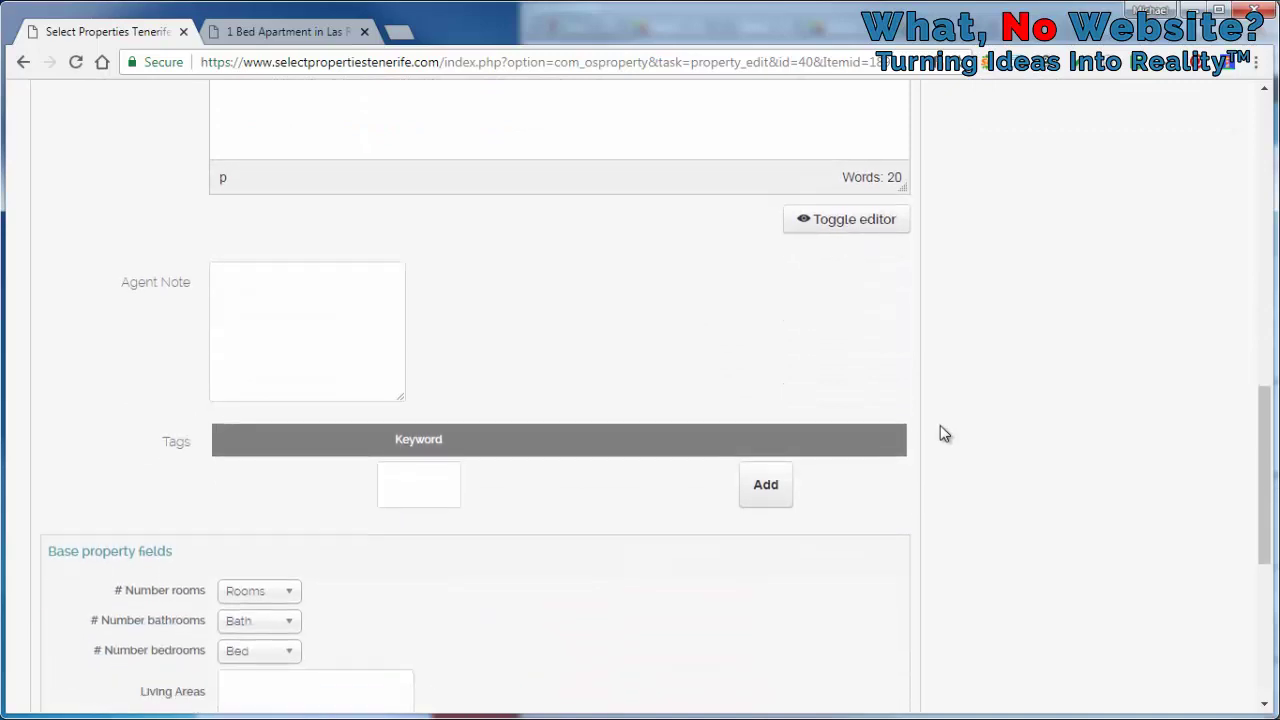
{"action": "scroll", "coordinate": [940, 434], "scroll_direction": "down", "scroll_amount": 2}
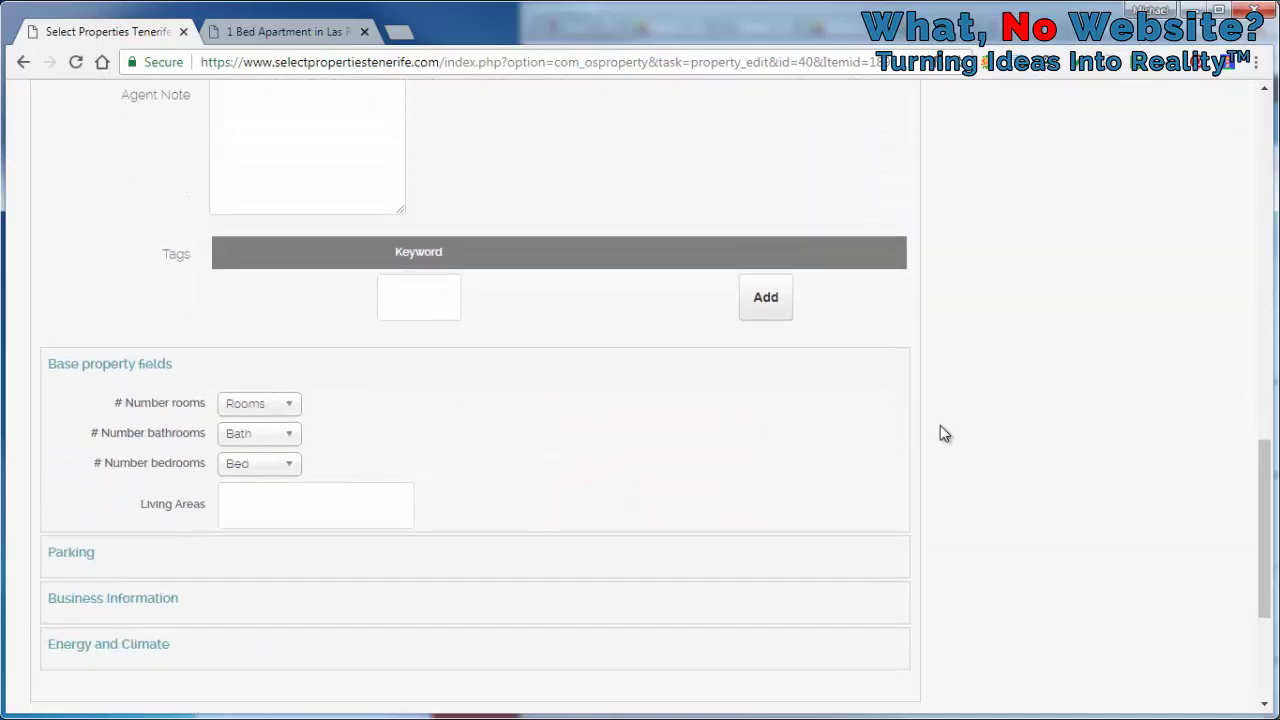
{"action": "left_click", "coordinate": [288, 410]}
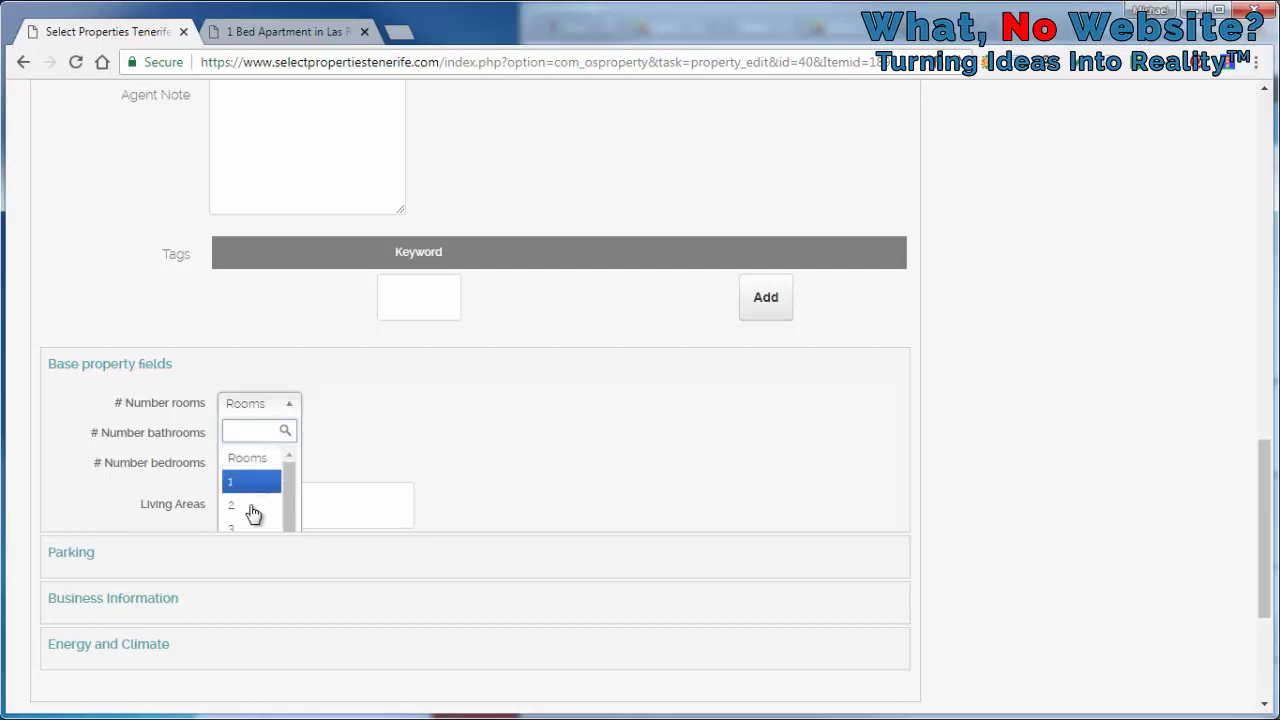
{"action": "left_click", "coordinate": [251, 527]}
{"action": "left_click", "coordinate": [286, 440]}
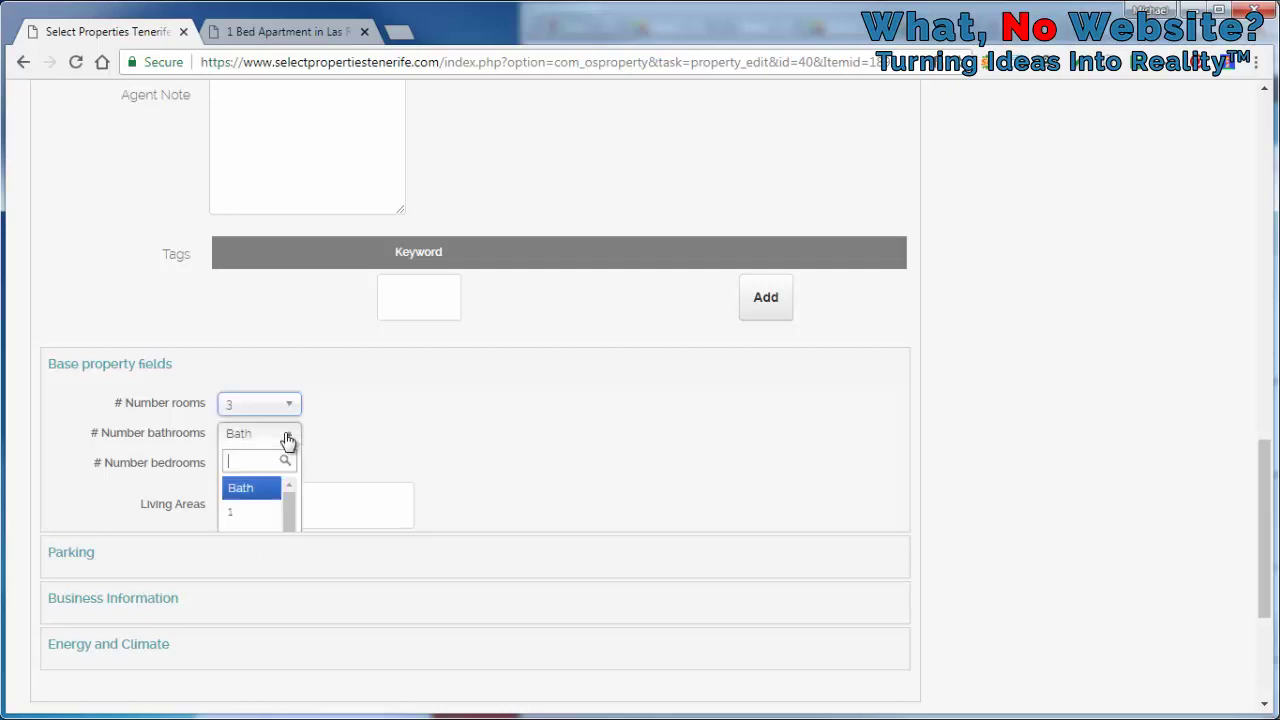
{"action": "left_click", "coordinate": [263, 514]}
{"action": "left_click", "coordinate": [264, 469]}
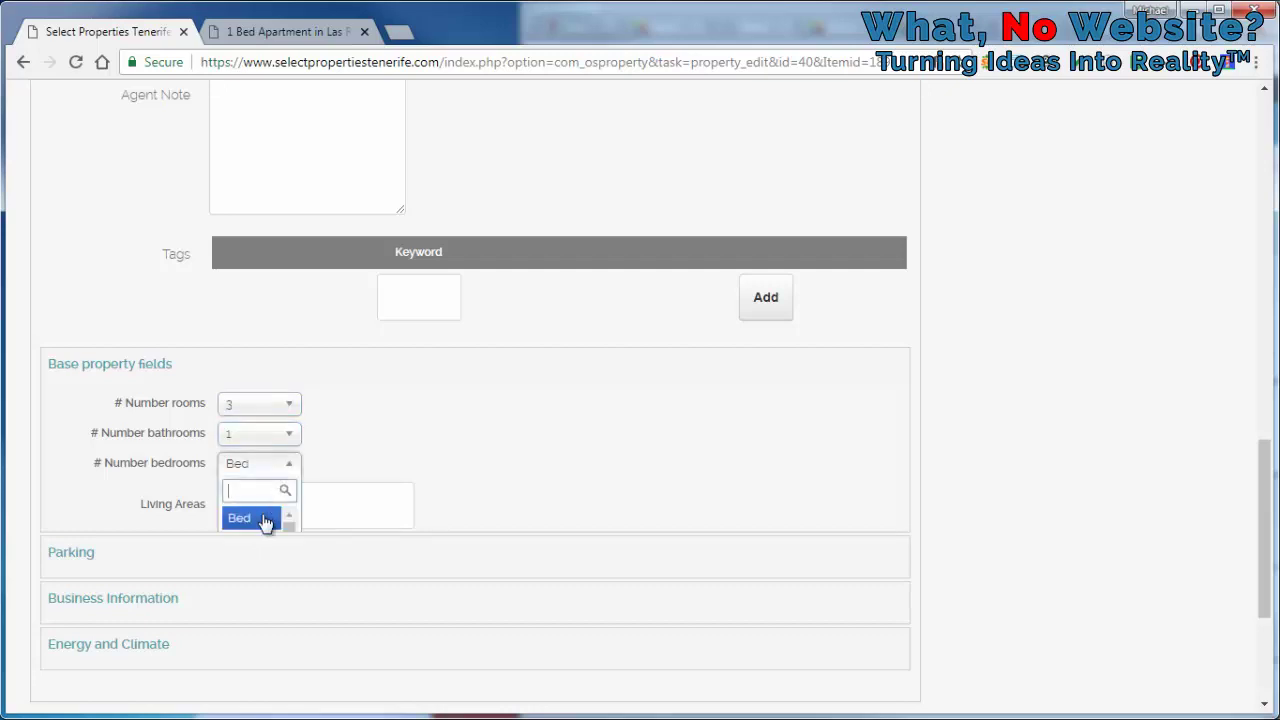
{"action": "scroll", "coordinate": [407, 402], "scroll_direction": "down", "scroll_amount": 1}
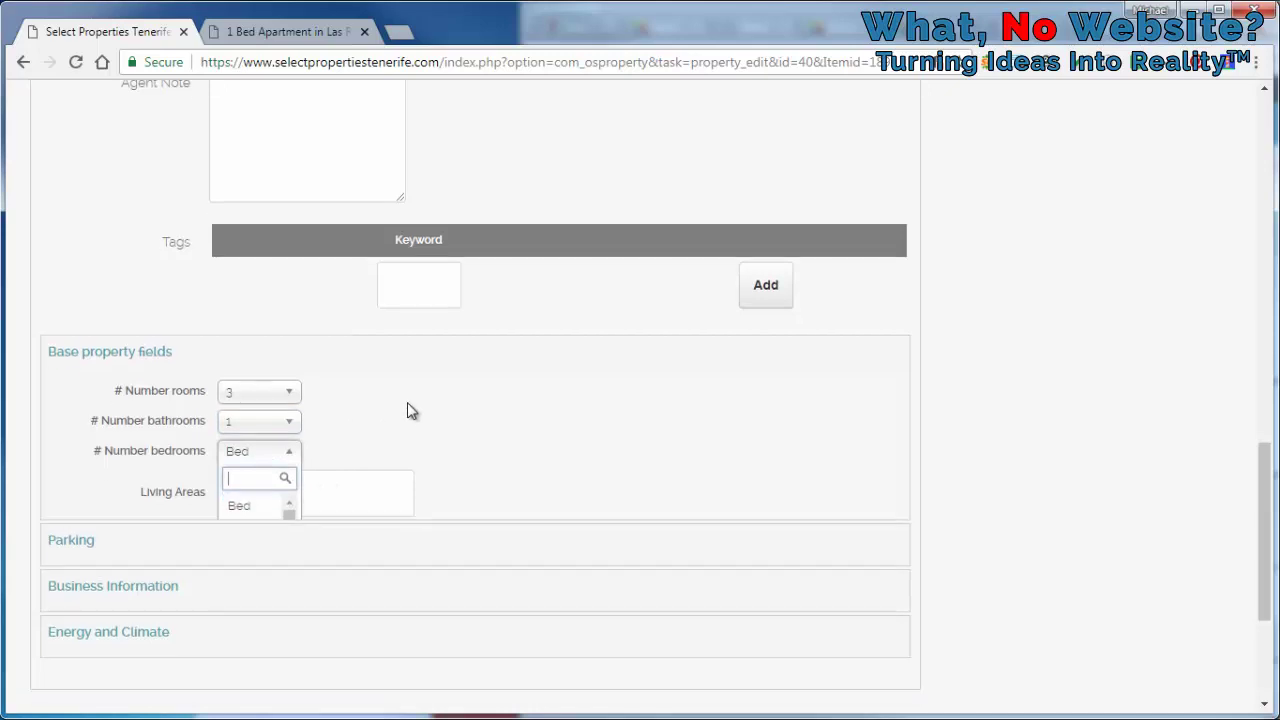
{"action": "left_click", "coordinate": [264, 426]}
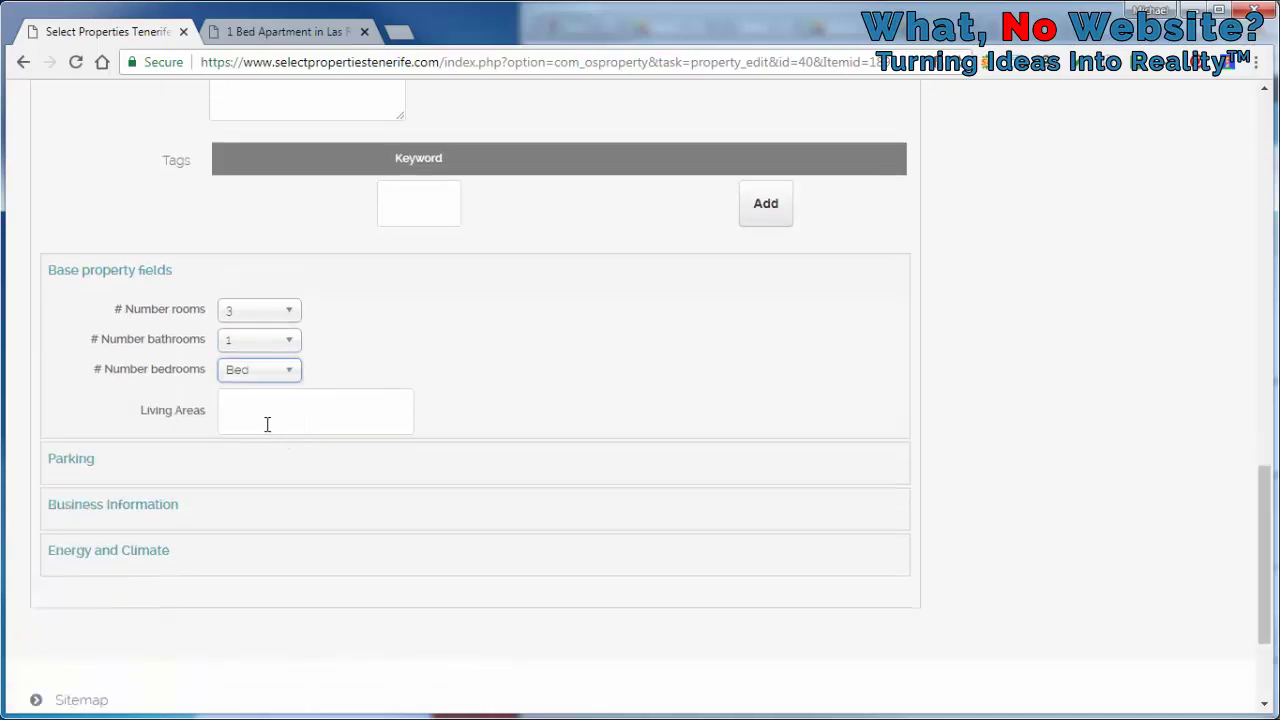
{"action": "left_click", "coordinate": [296, 370]}
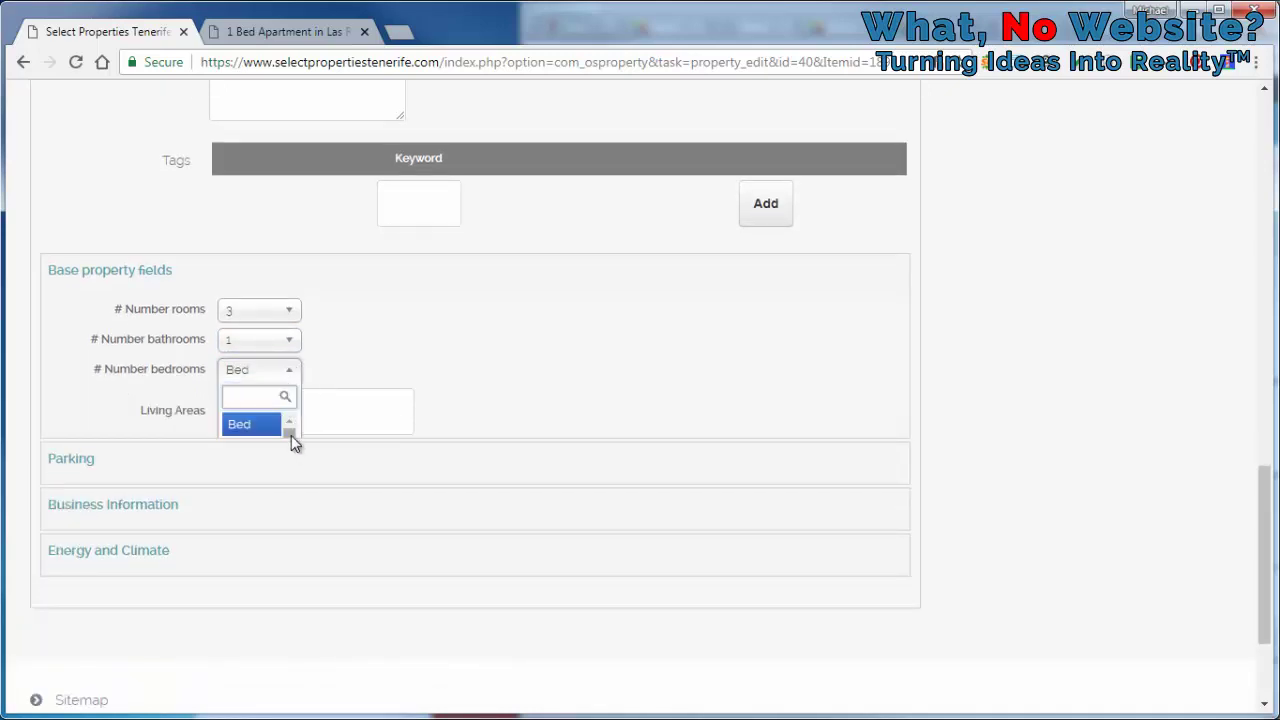
{"action": "scroll", "coordinate": [291, 436], "scroll_direction": "down", "scroll_amount": 1}
{"action": "left_click", "coordinate": [259, 440]}
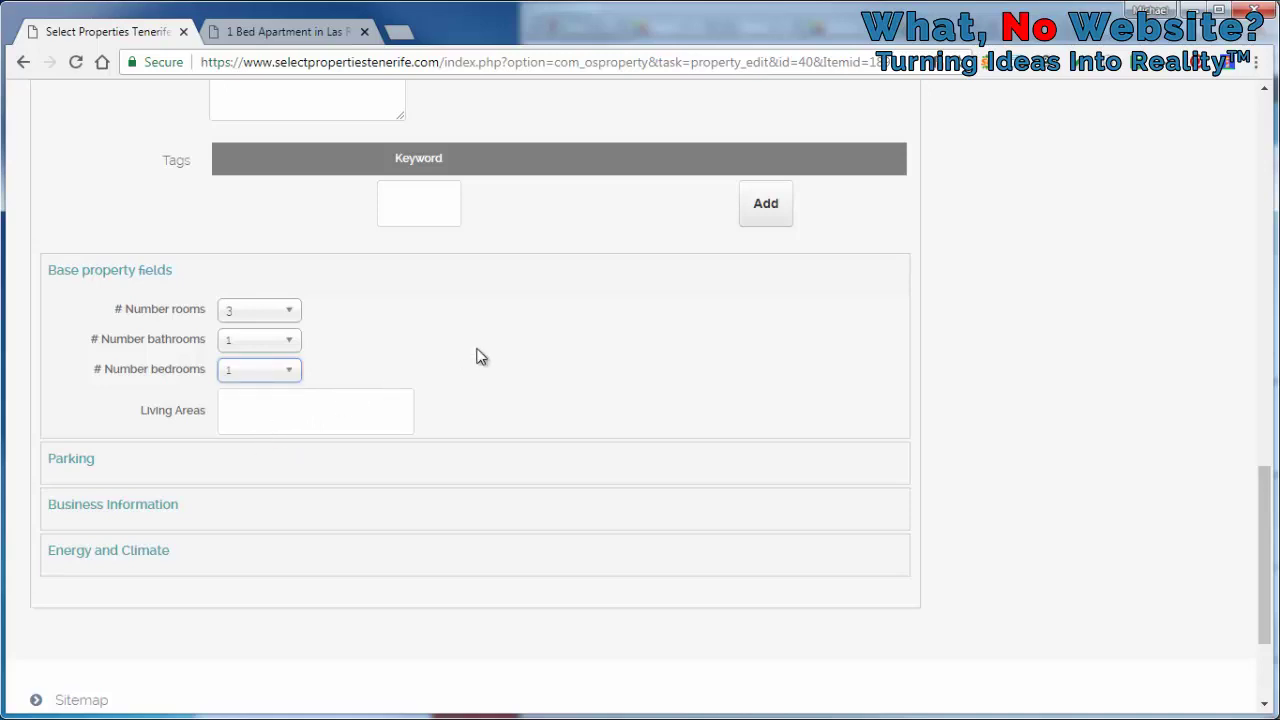
{"action": "left_click", "coordinate": [336, 413]}
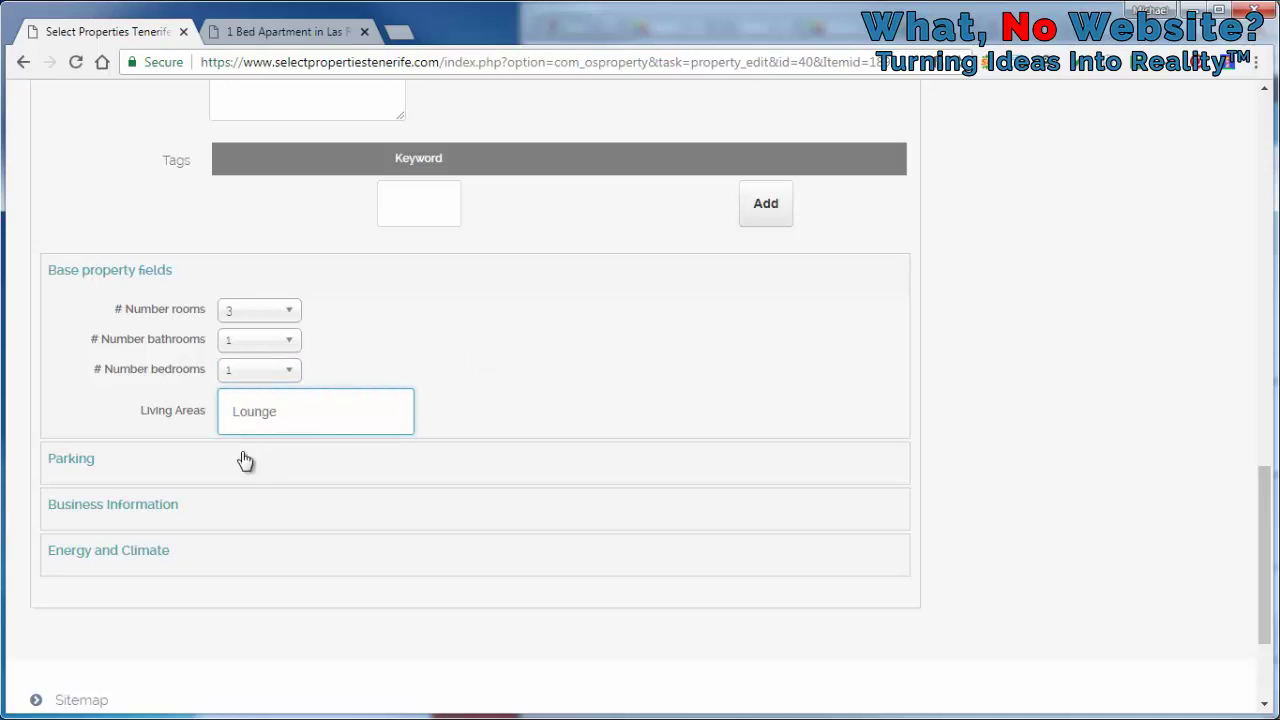
{"action": "left_click", "coordinate": [191, 468]}
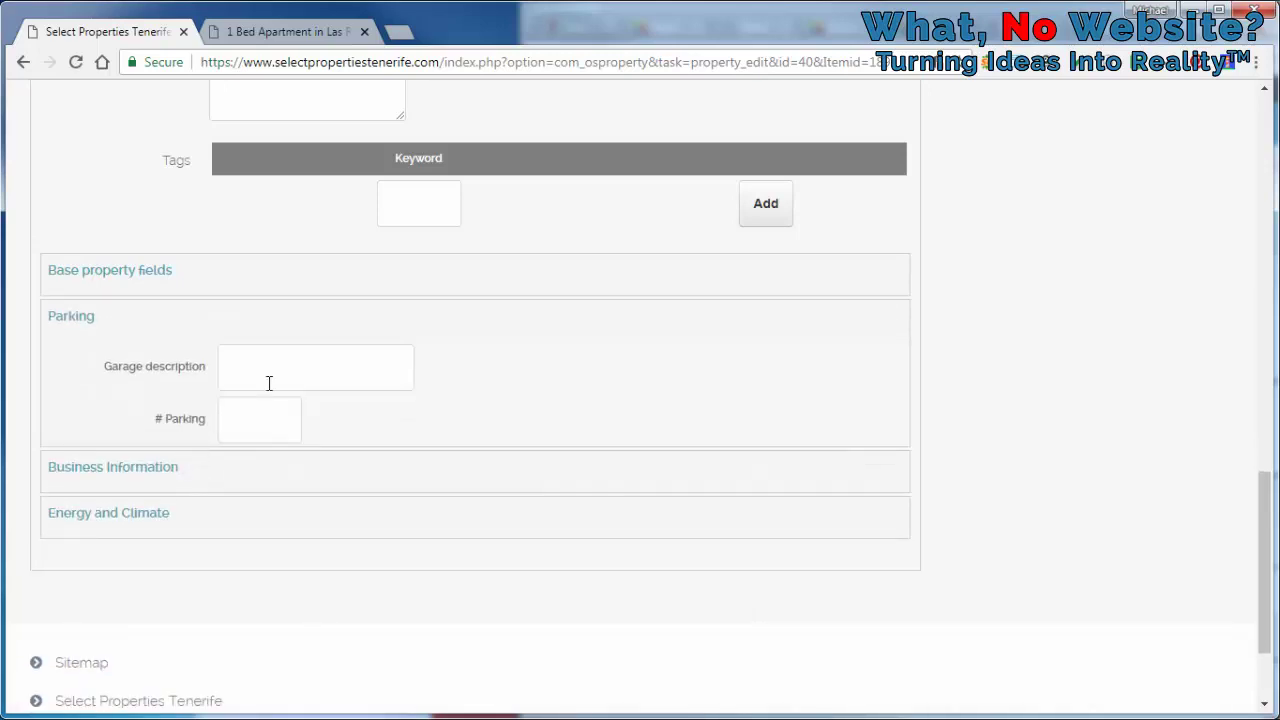
{"action": "left_click", "coordinate": [66, 316]}
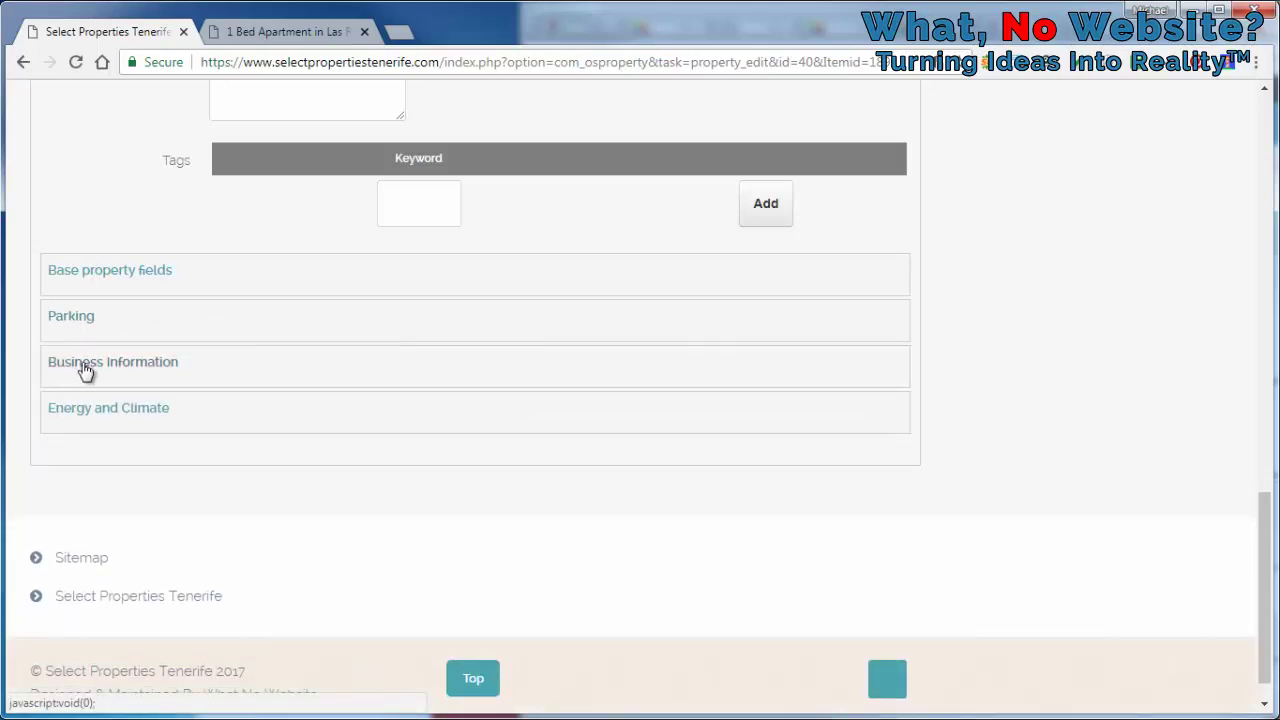
{"action": "left_click", "coordinate": [89, 369]}
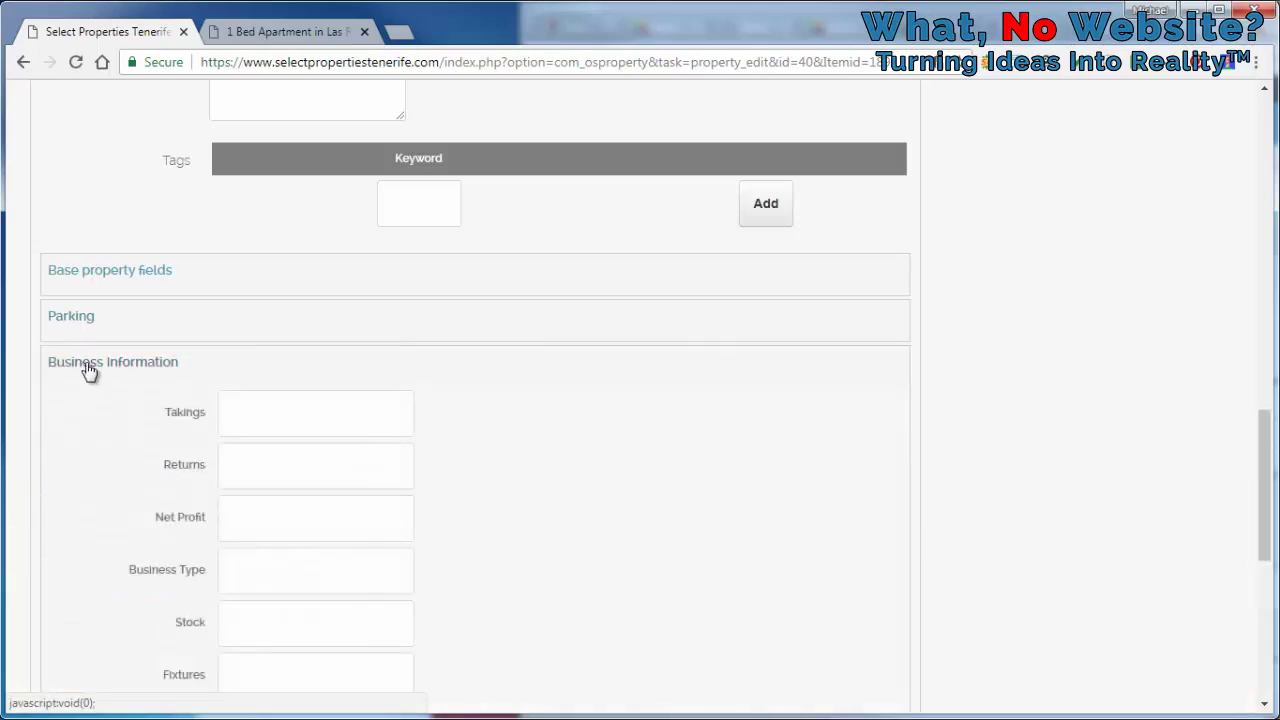
{"action": "left_click", "coordinate": [89, 366]}
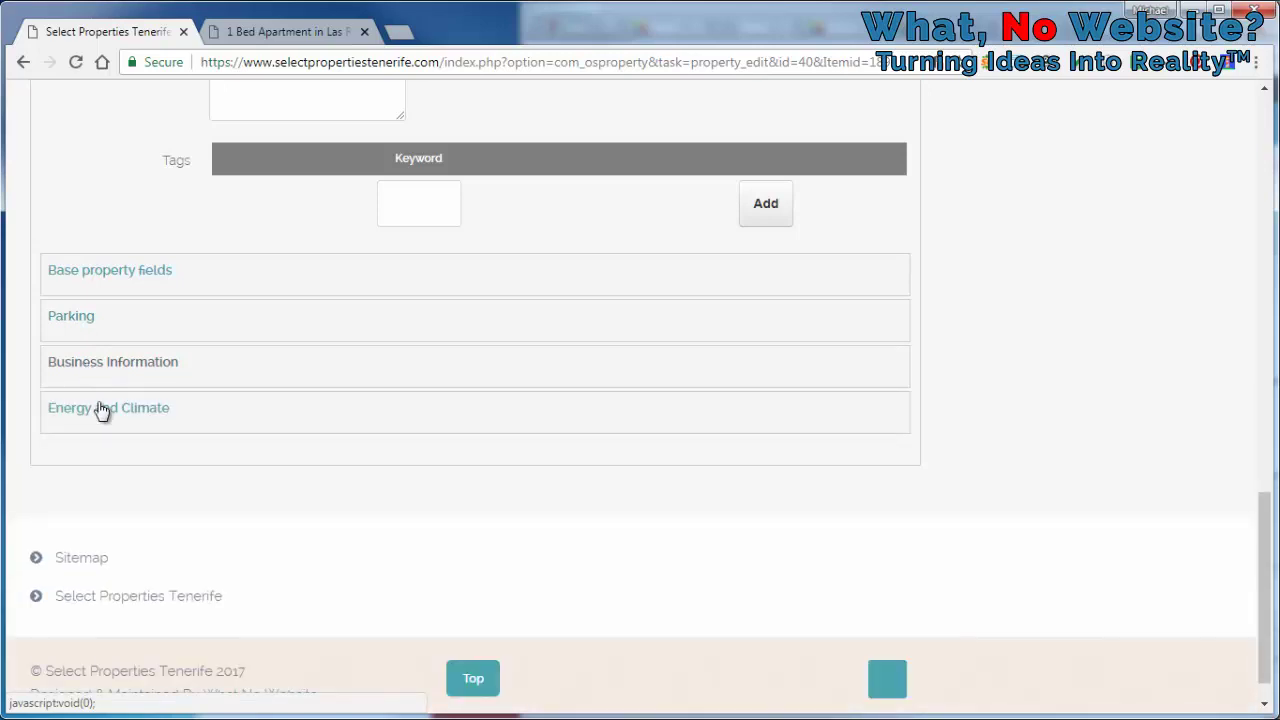
{"action": "left_click", "coordinate": [103, 410]}
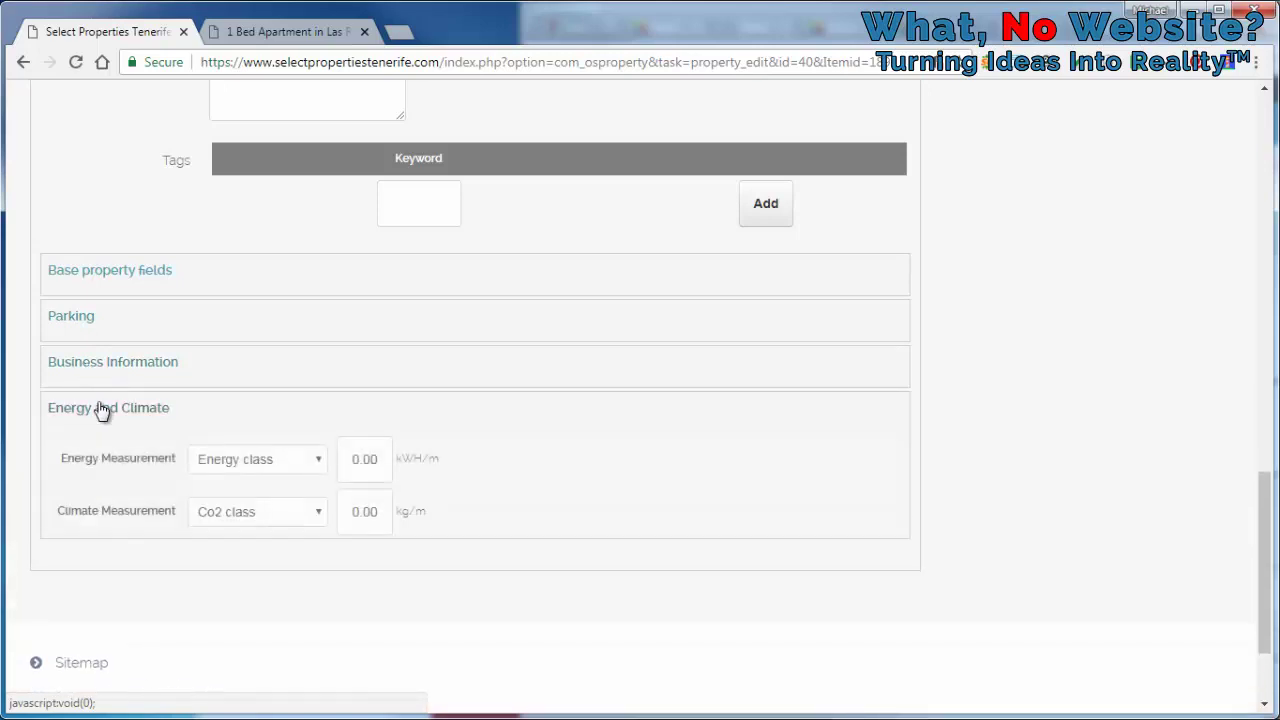
{"action": "left_click", "coordinate": [103, 410]}
{"action": "scroll", "coordinate": [180, 333], "scroll_direction": "up", "scroll_amount": 10}
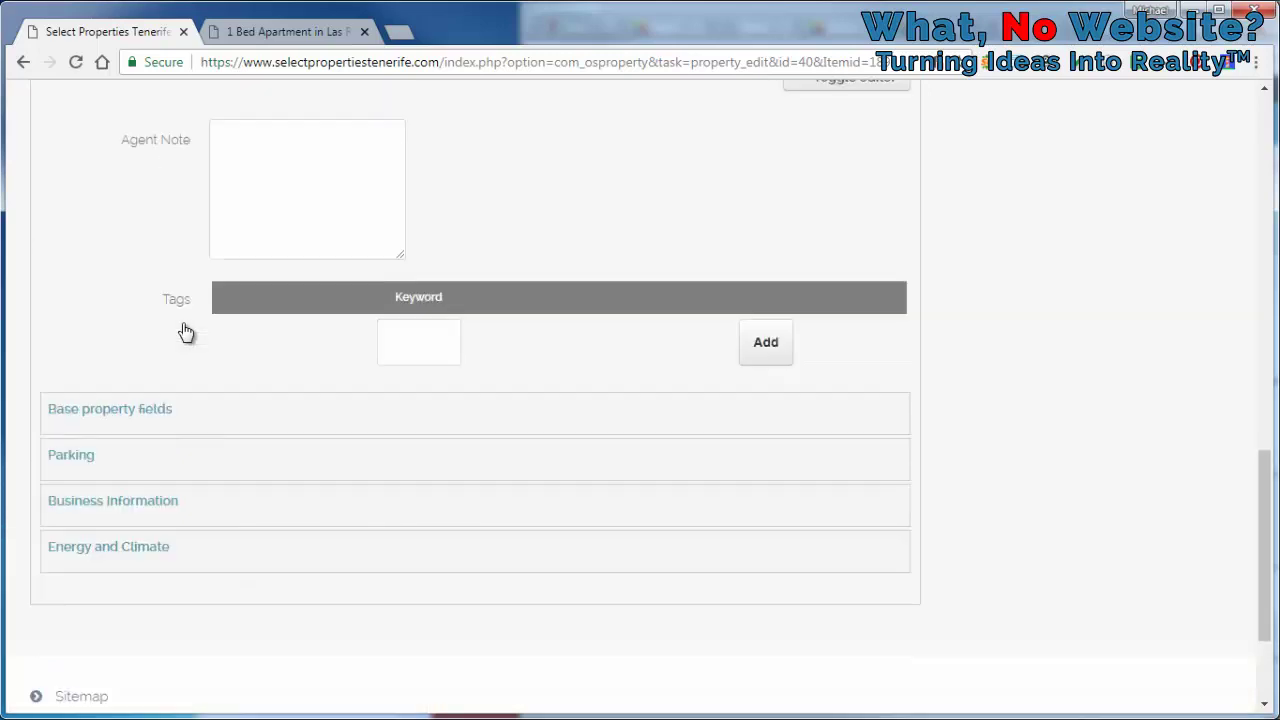
{"action": "scroll", "coordinate": [183, 331], "scroll_direction": "up", "scroll_amount": 5}
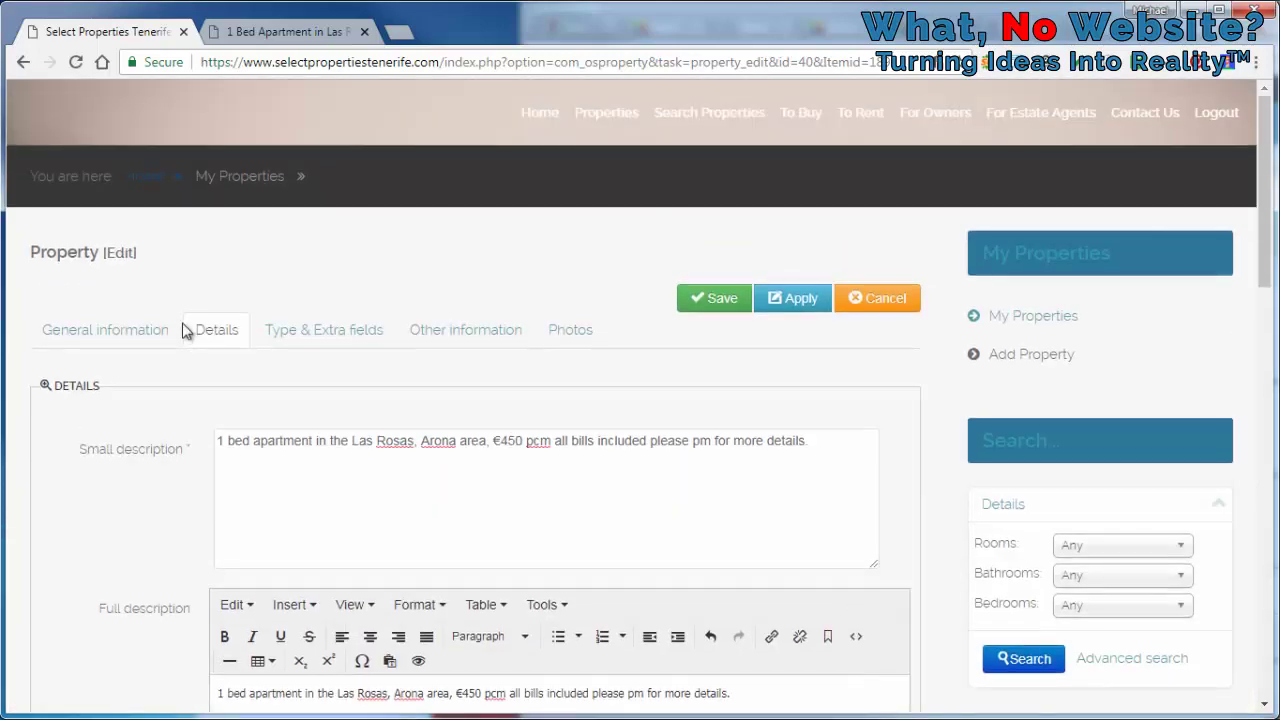
Show the Type & Extra fields, checking the Cooling dropdown but leaving it on Any
{"action": "left_click", "coordinate": [321, 334]}
{"action": "scroll", "coordinate": [526, 391], "scroll_direction": "down", "scroll_amount": 2}
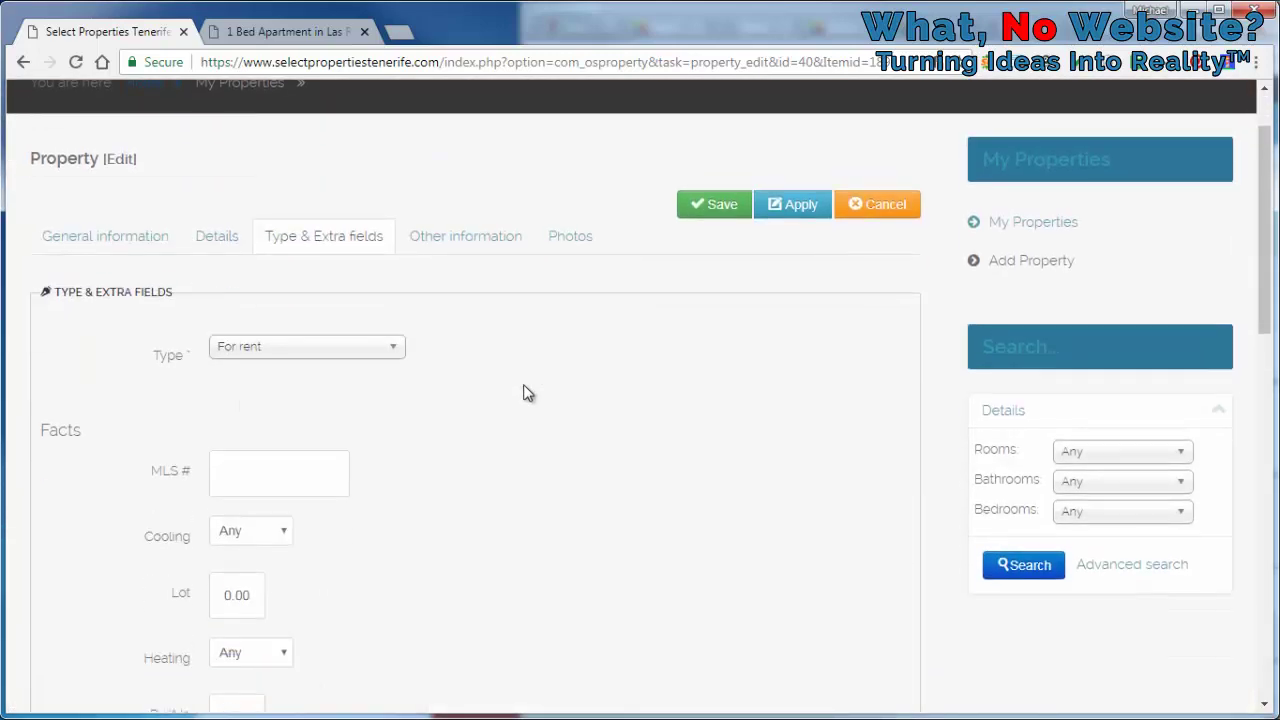
{"action": "scroll", "coordinate": [506, 394], "scroll_direction": "down", "scroll_amount": 2}
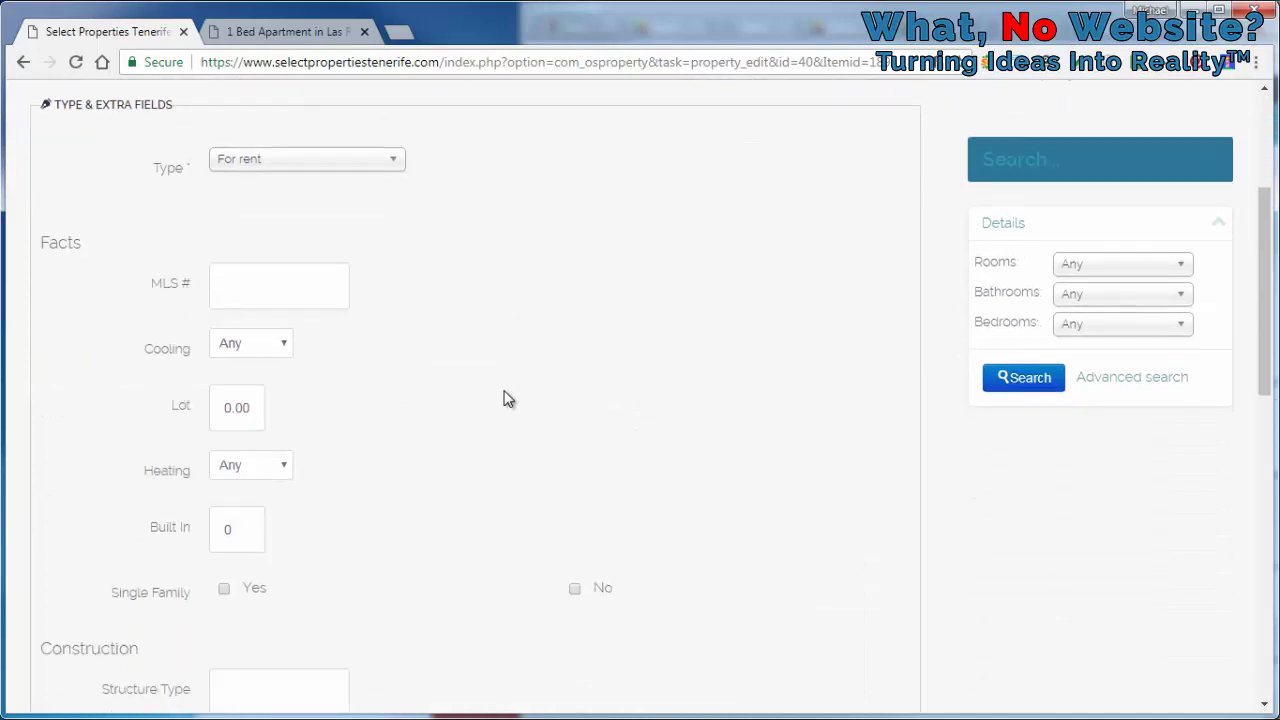
{"action": "left_click", "coordinate": [252, 345]}
{"action": "left_click", "coordinate": [393, 350]}
{"action": "scroll", "coordinate": [420, 341], "scroll_direction": "down", "scroll_amount": 5}
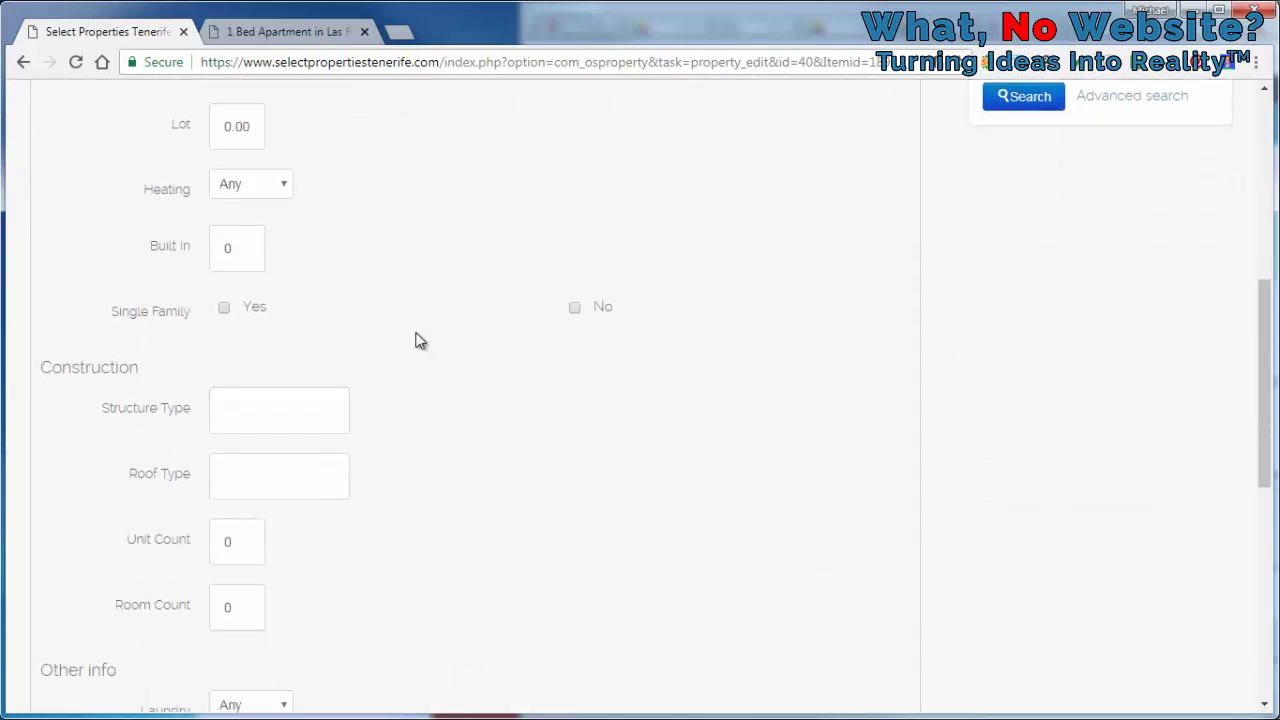
{"action": "scroll", "coordinate": [420, 341], "scroll_direction": "down", "scroll_amount": 1}
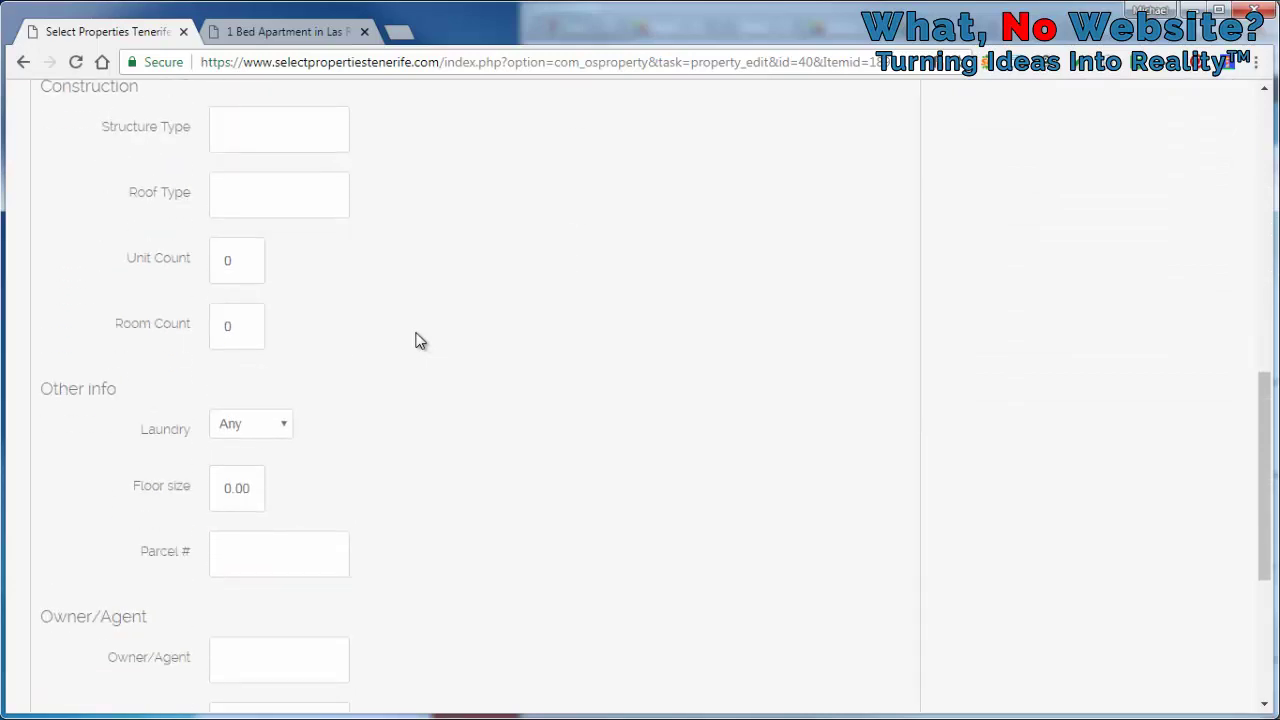
{"action": "scroll", "coordinate": [420, 341], "scroll_direction": "down", "scroll_amount": 2}
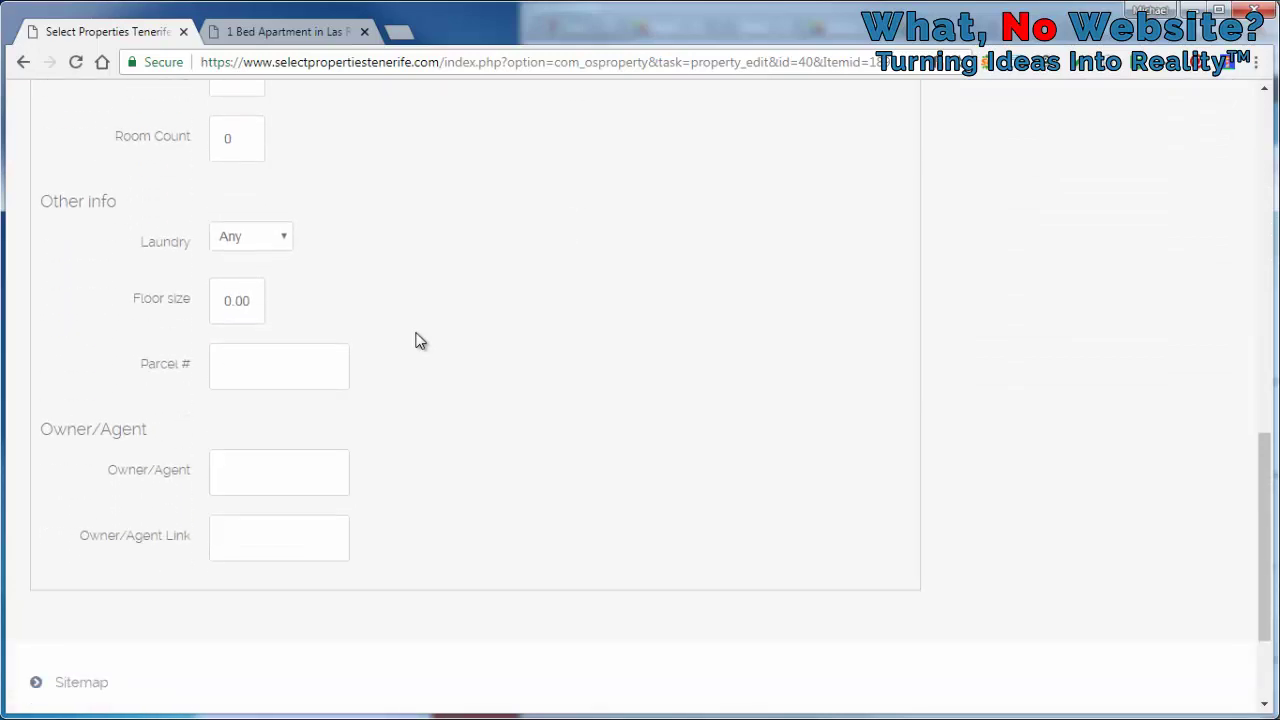
{"action": "scroll", "coordinate": [420, 341], "scroll_direction": "up", "scroll_amount": 7}
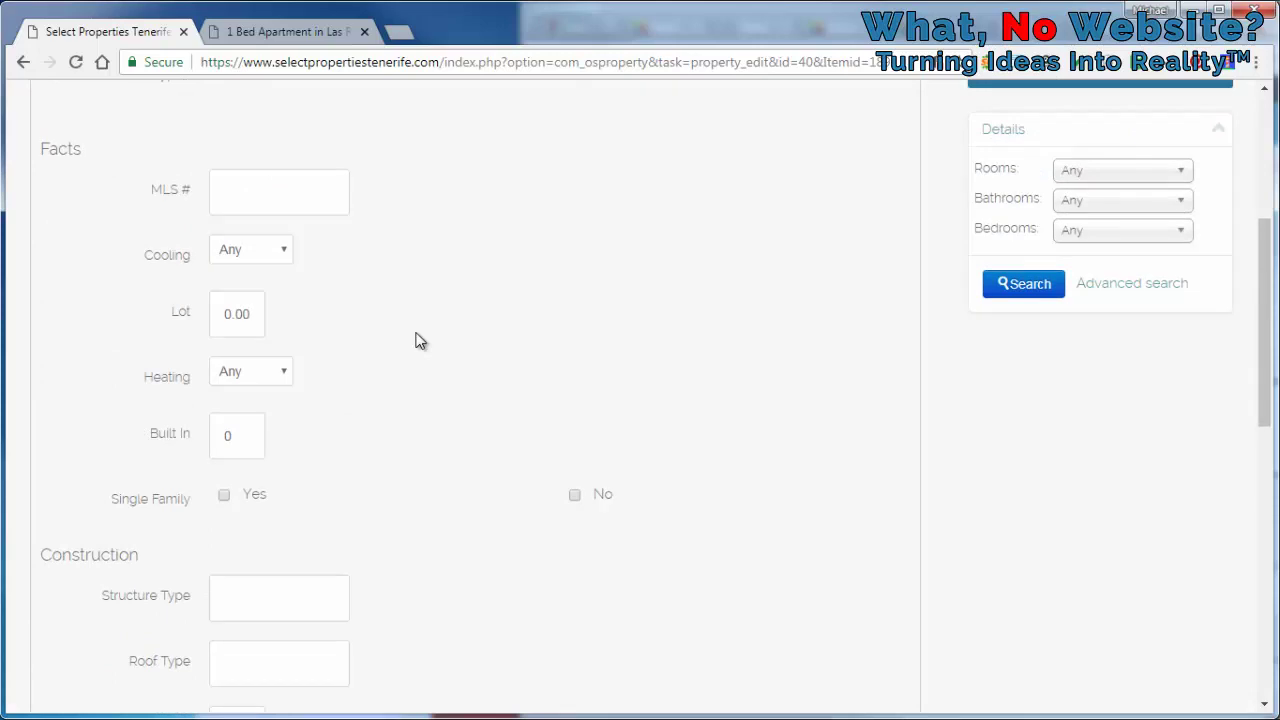
{"action": "scroll", "coordinate": [418, 340], "scroll_direction": "up", "scroll_amount": 3}
Open Other information and expand the Neighborhood distances list
{"action": "left_click", "coordinate": [442, 244]}
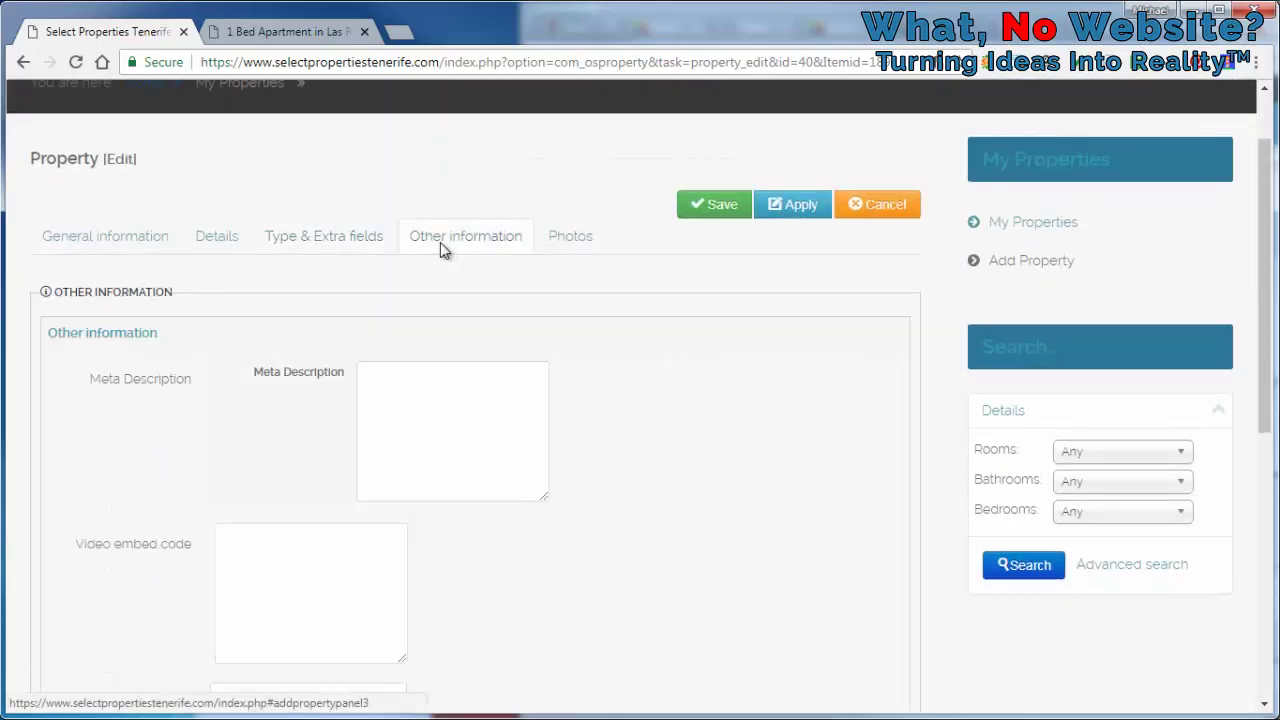
{"action": "scroll", "coordinate": [587, 320], "scroll_direction": "down", "scroll_amount": 3}
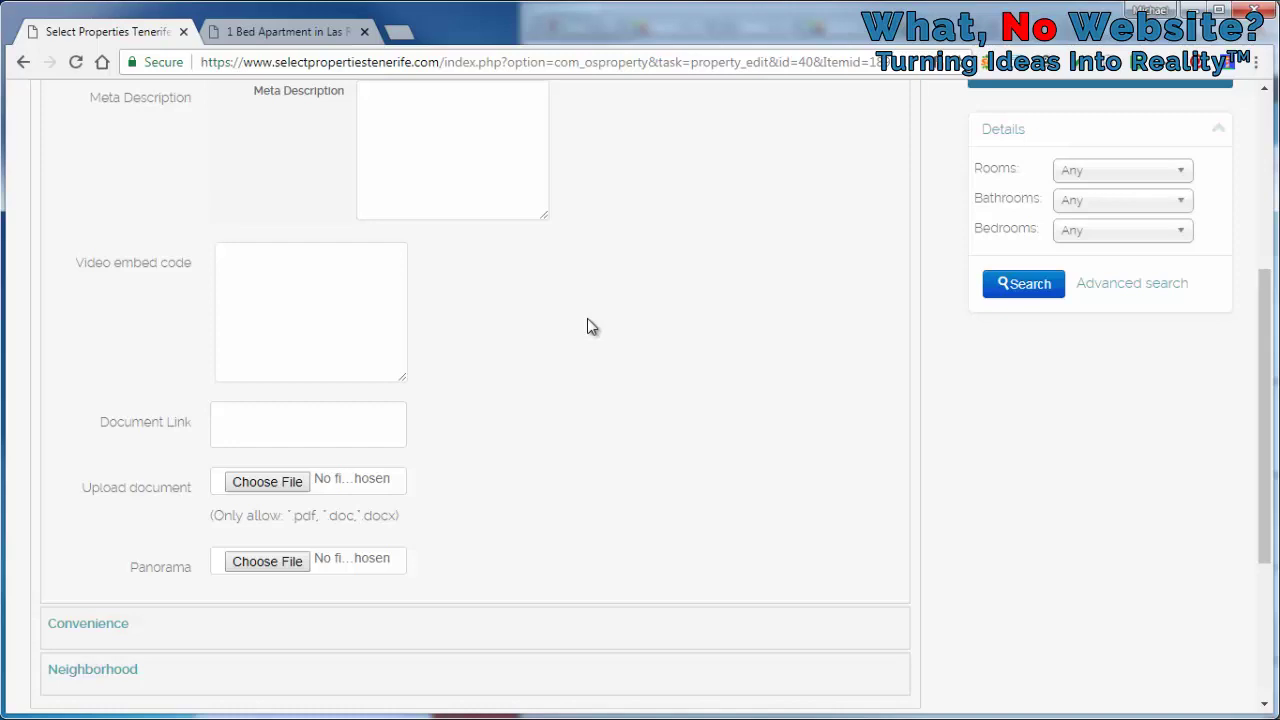
{"action": "scroll", "coordinate": [570, 336], "scroll_direction": "down", "scroll_amount": 1}
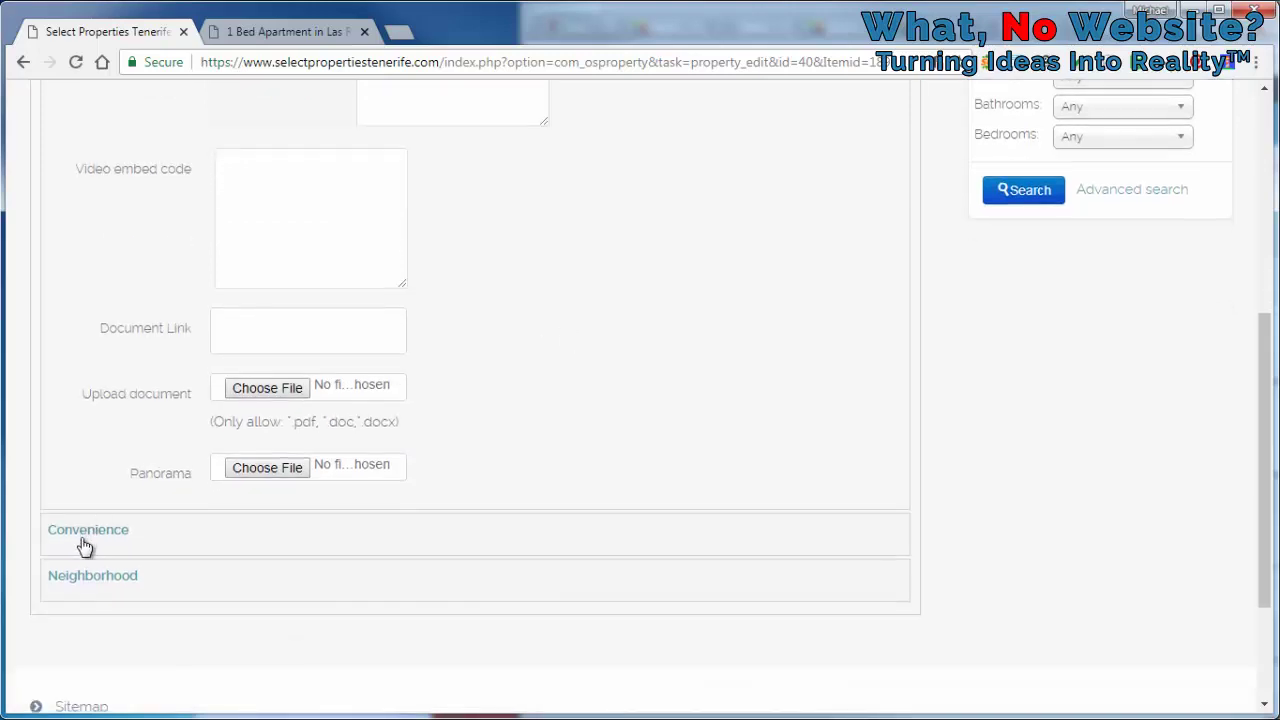
{"action": "left_click", "coordinate": [88, 530]}
{"action": "scroll", "coordinate": [440, 360], "scroll_direction": "down", "scroll_amount": 5}
{"action": "scroll", "coordinate": [436, 336], "scroll_direction": "up", "scroll_amount": 1}
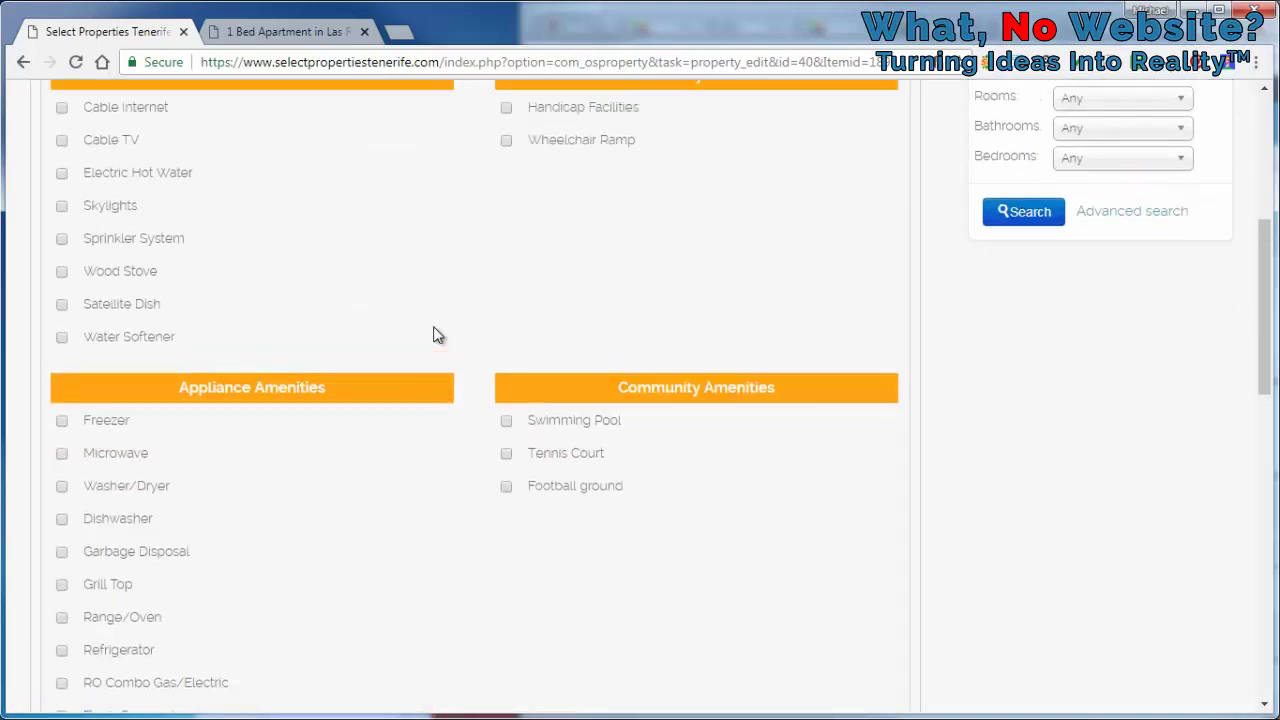
{"action": "scroll", "coordinate": [436, 336], "scroll_direction": "up", "scroll_amount": 2}
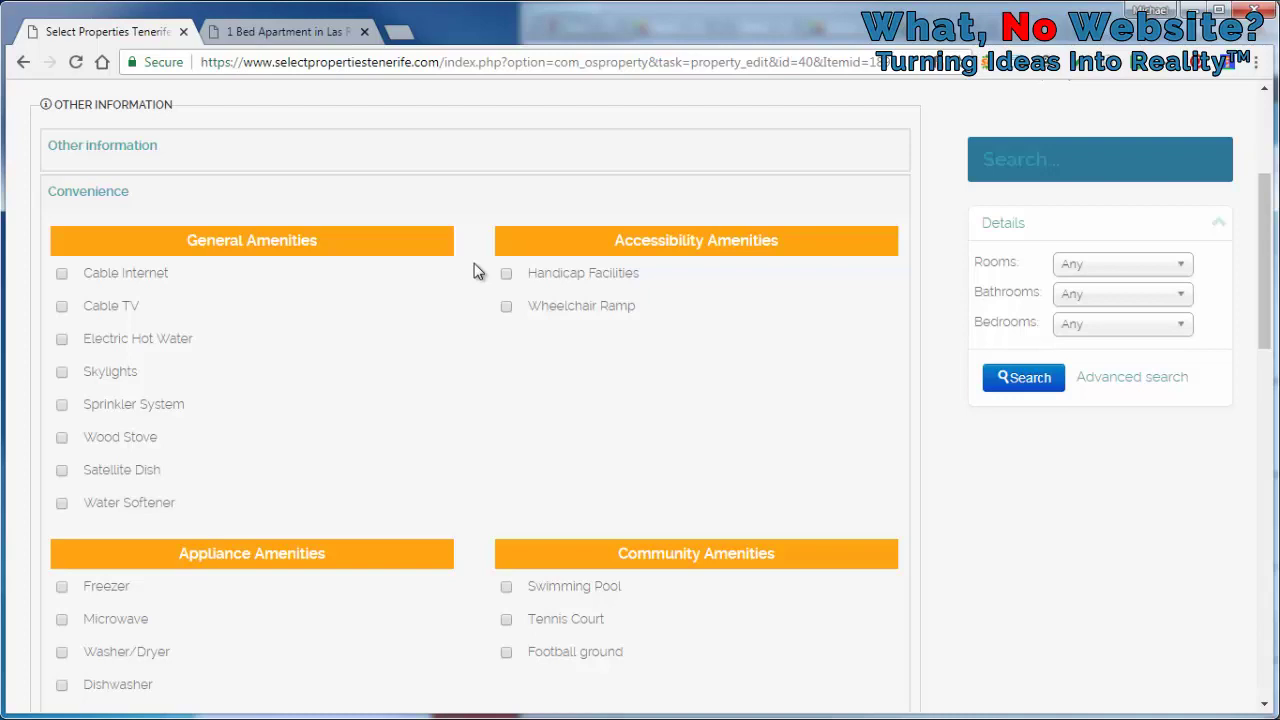
{"action": "scroll", "coordinate": [475, 270], "scroll_direction": "down", "scroll_amount": 5}
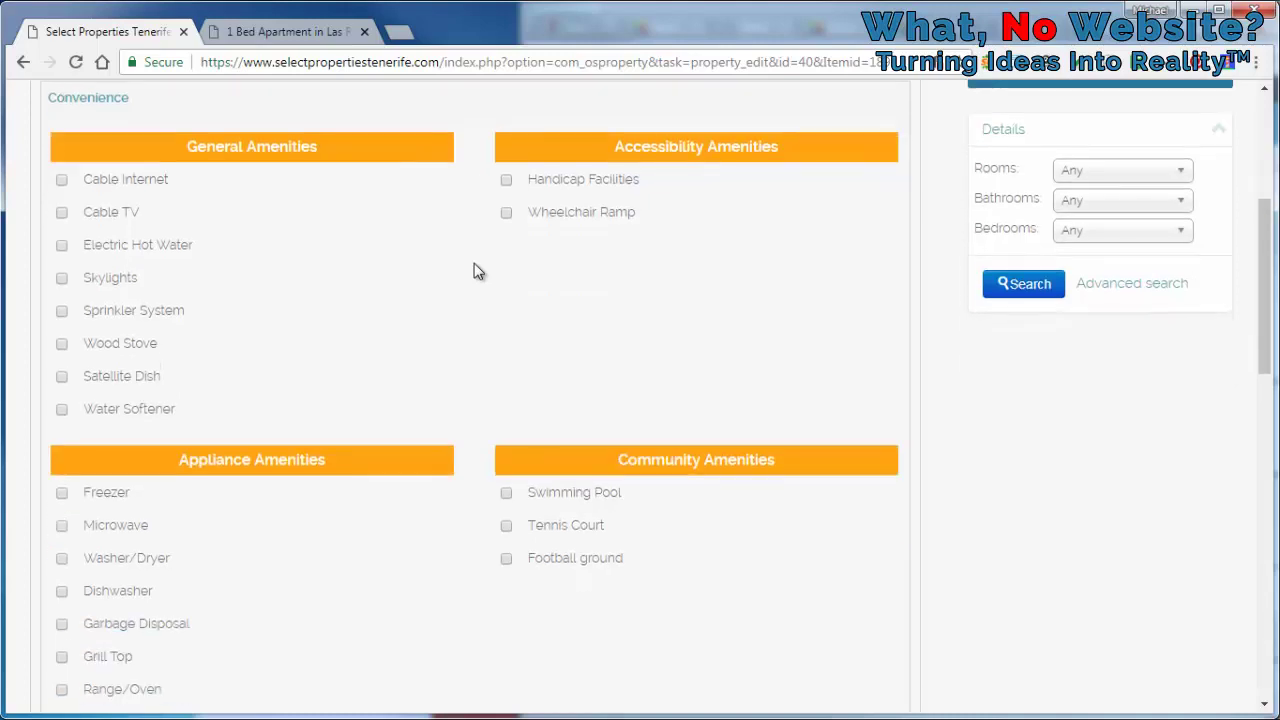
{"action": "scroll", "coordinate": [477, 270], "scroll_direction": "down", "scroll_amount": 8}
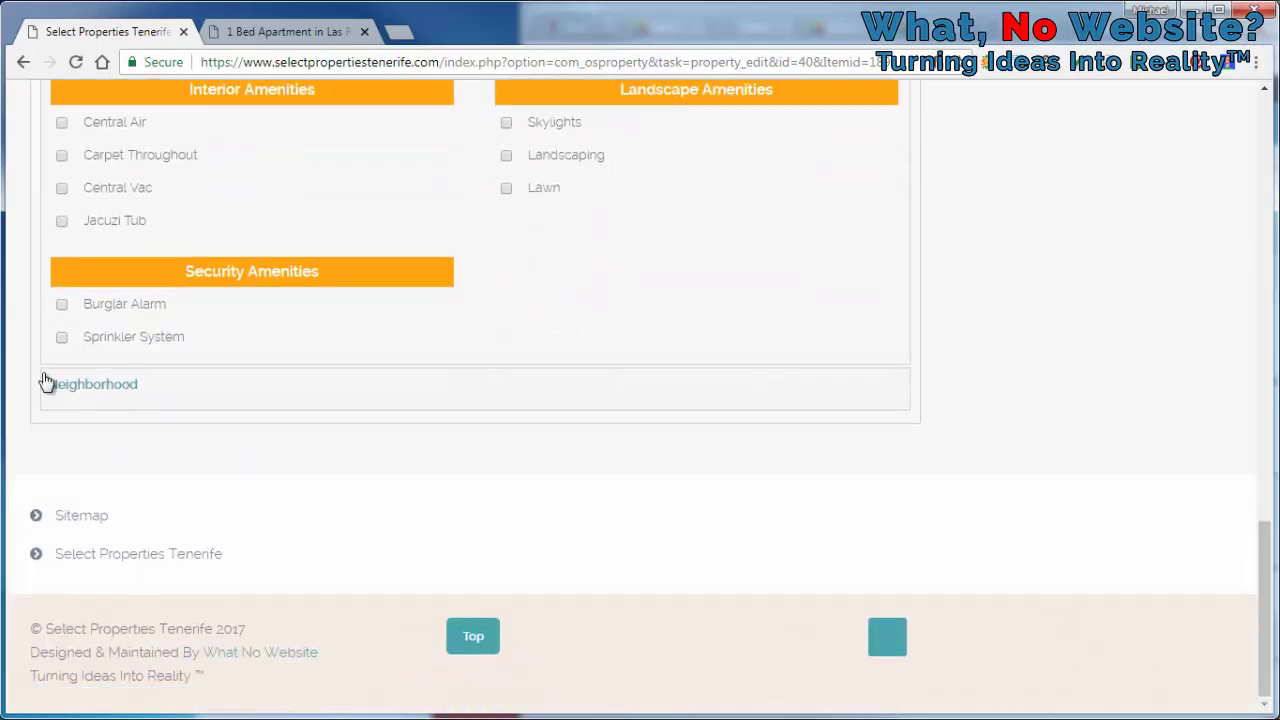
{"action": "left_click", "coordinate": [112, 386]}
{"action": "scroll", "coordinate": [432, 348], "scroll_direction": "up", "scroll_amount": 3}
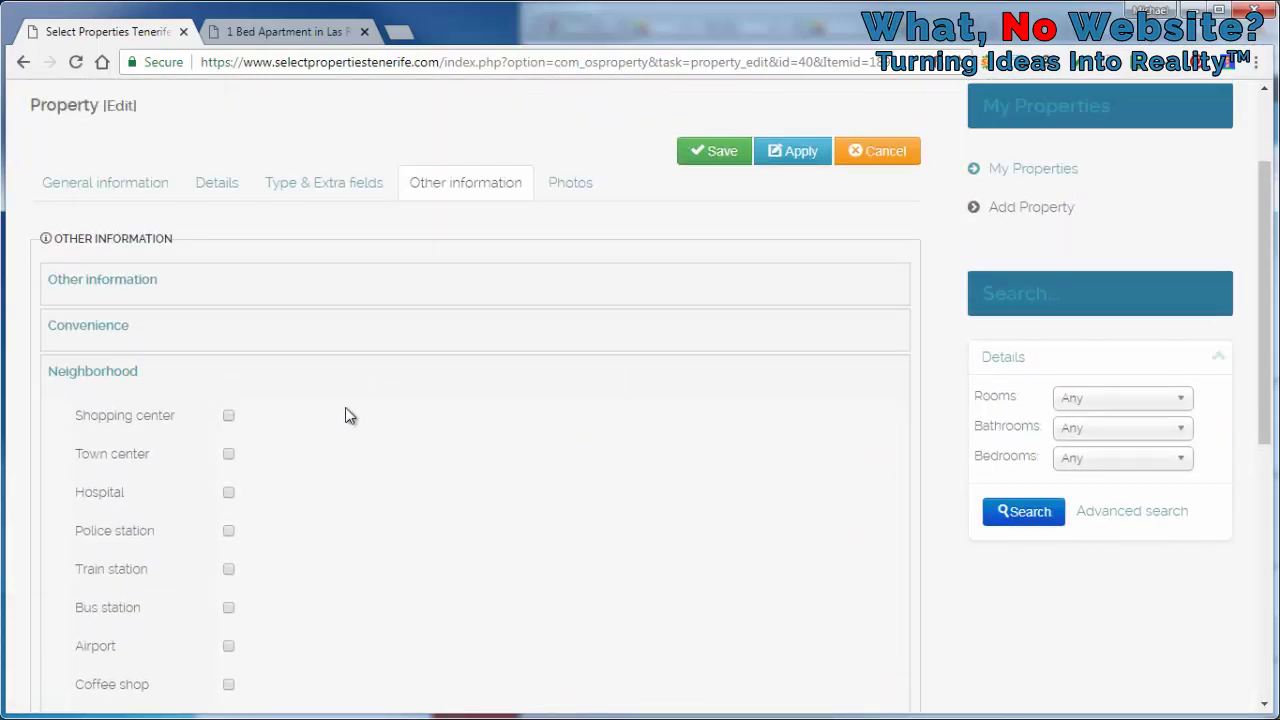
Add Town center at 5 minutes by car and Hospital at 15 minutes by car
{"action": "left_click", "coordinate": [228, 458]}
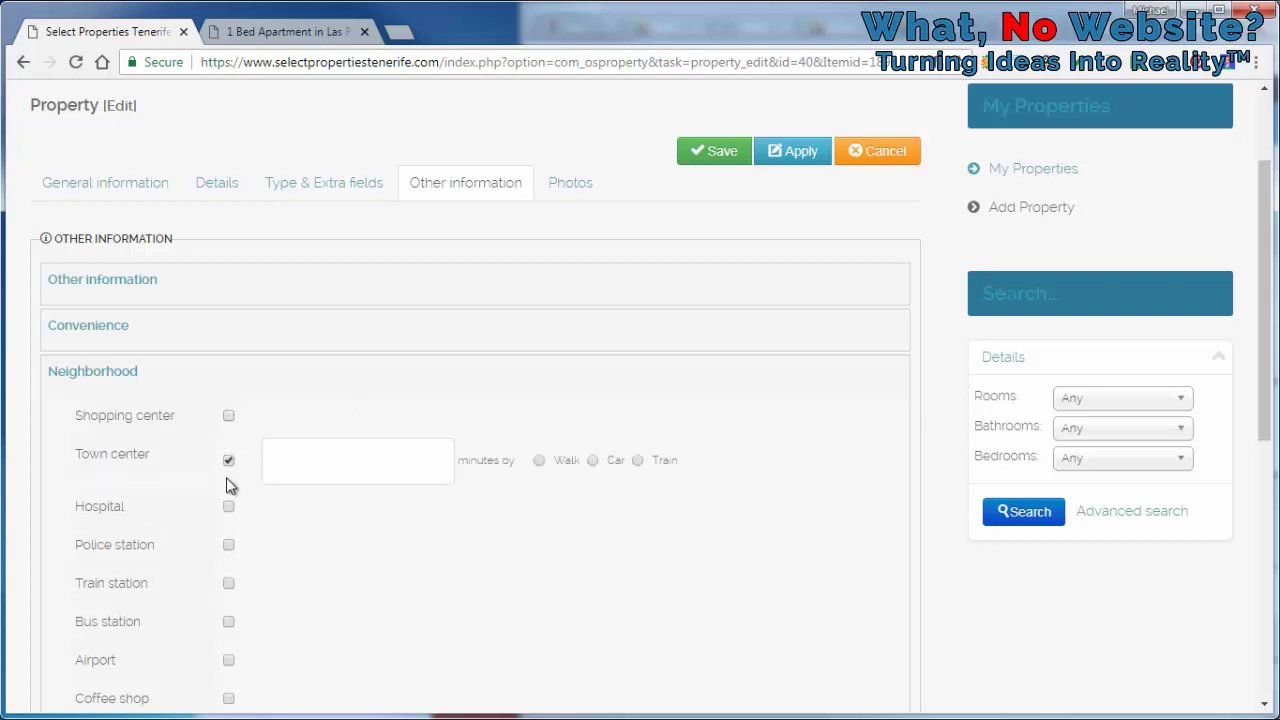
{"action": "left_click", "coordinate": [340, 456]}
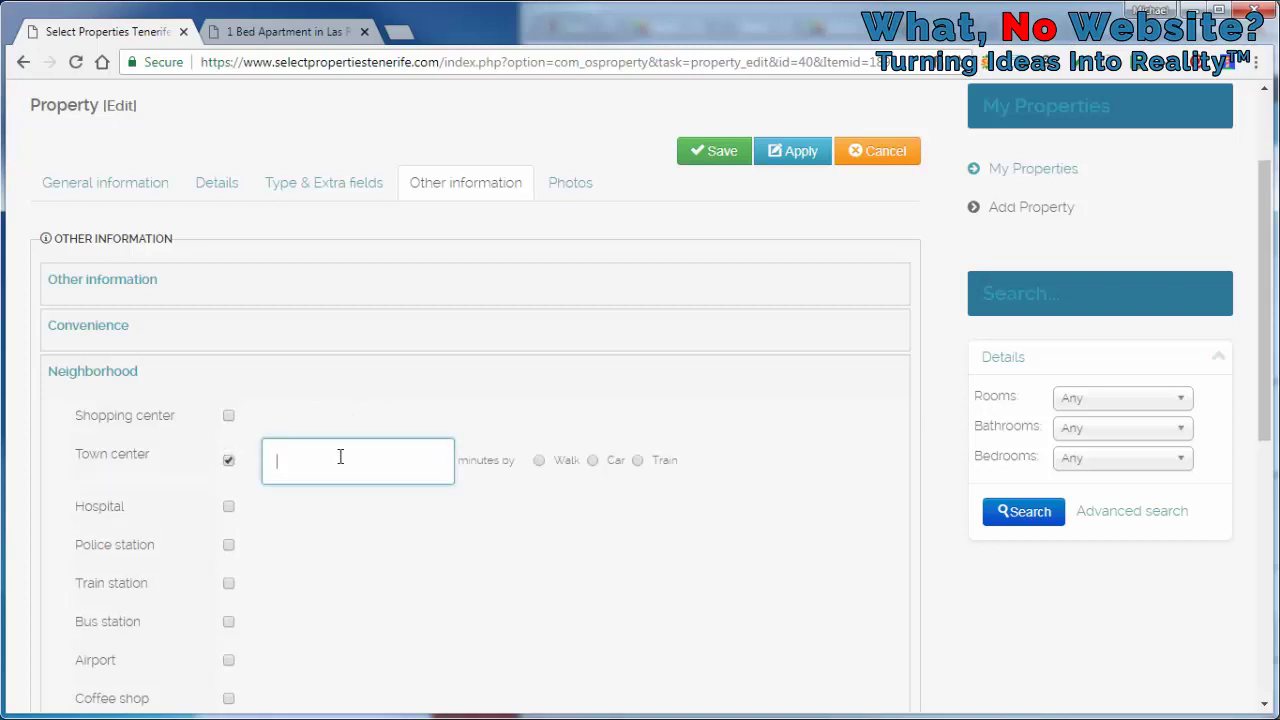
{"action": "left_click", "coordinate": [594, 461]}
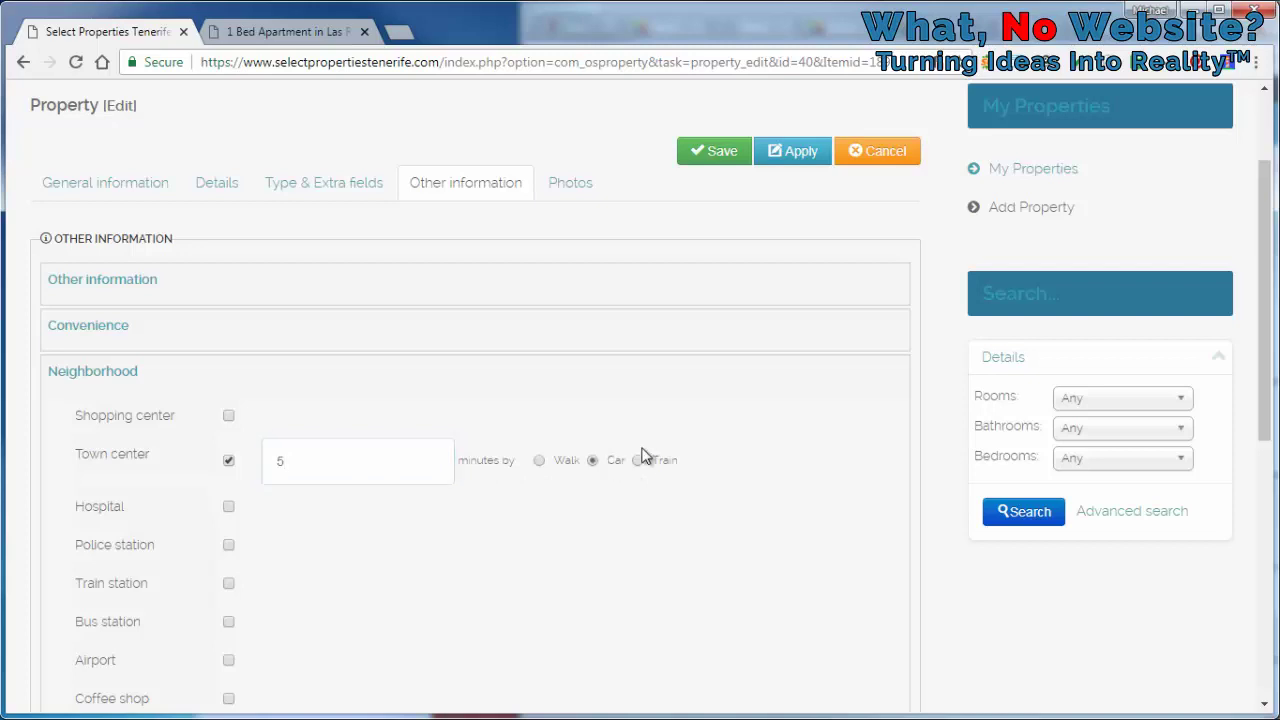
{"action": "left_click", "coordinate": [228, 508]}
{"action": "left_click", "coordinate": [301, 521]}
{"action": "type", "text": "15"}
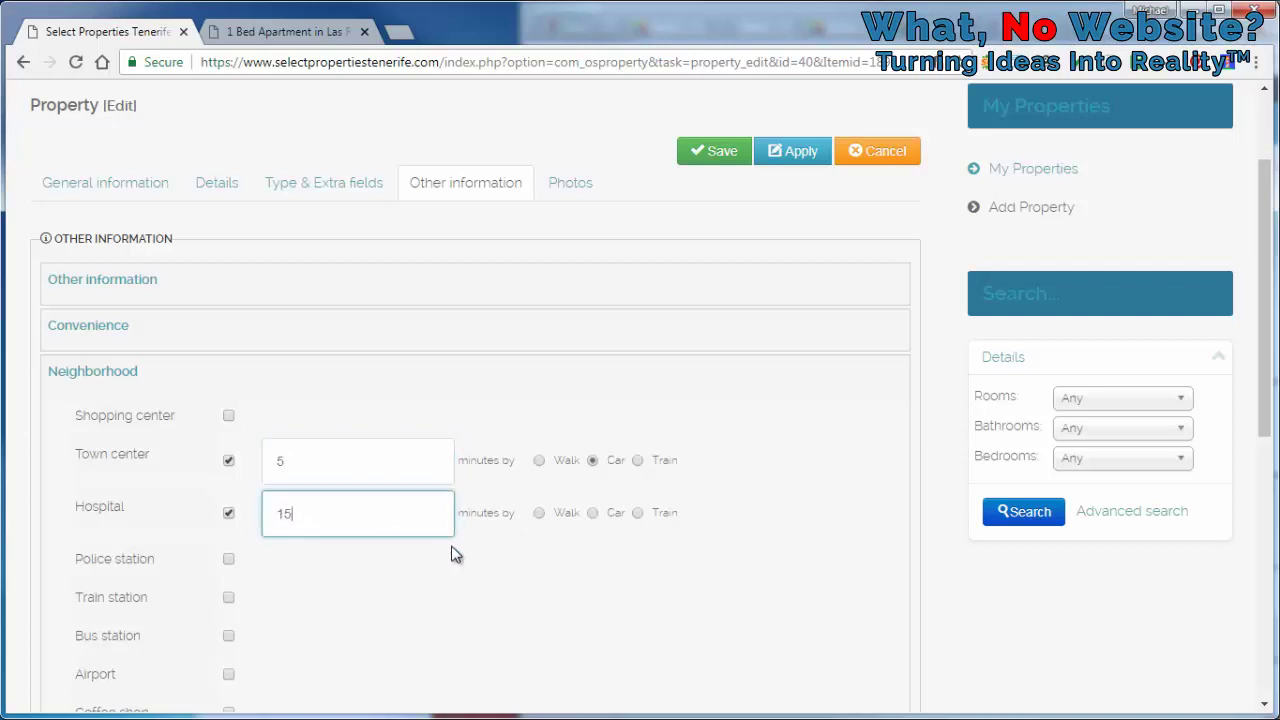
{"action": "left_click", "coordinate": [592, 514]}
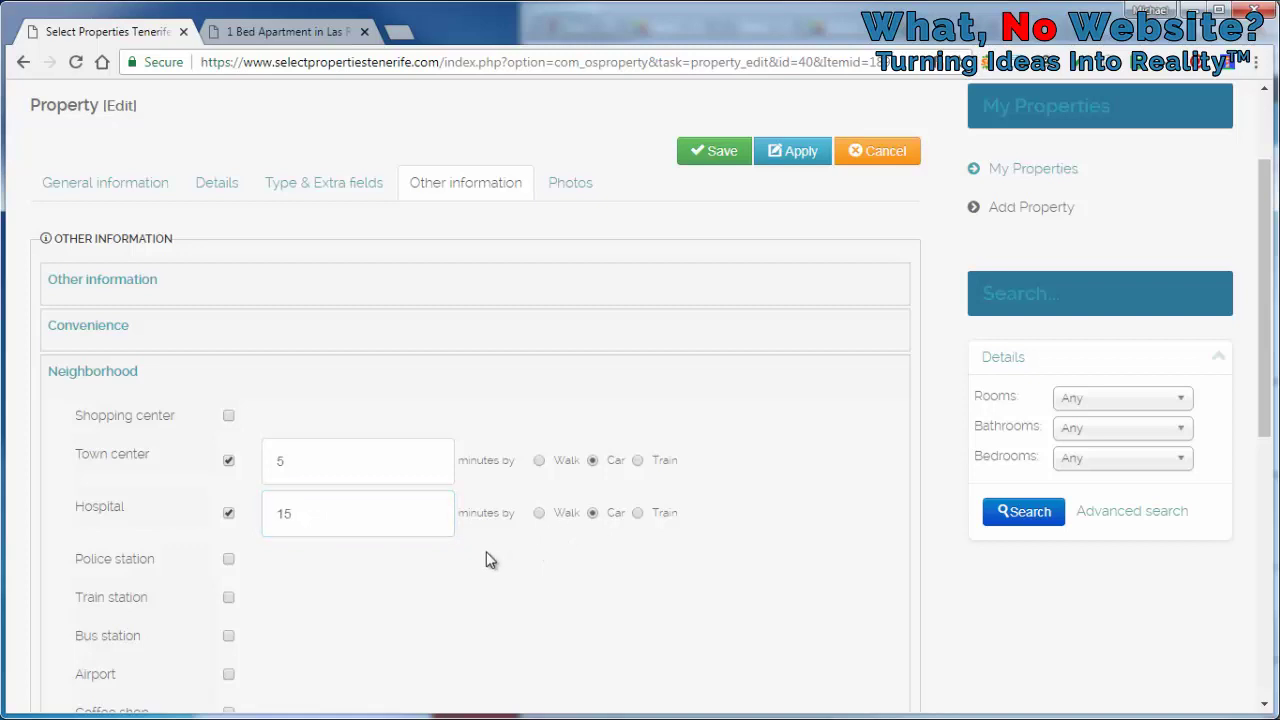
Add Coffee shop at 5 minutes walking, then go to the Photos section
{"action": "scroll", "coordinate": [490, 560], "scroll_direction": "down", "scroll_amount": 2}
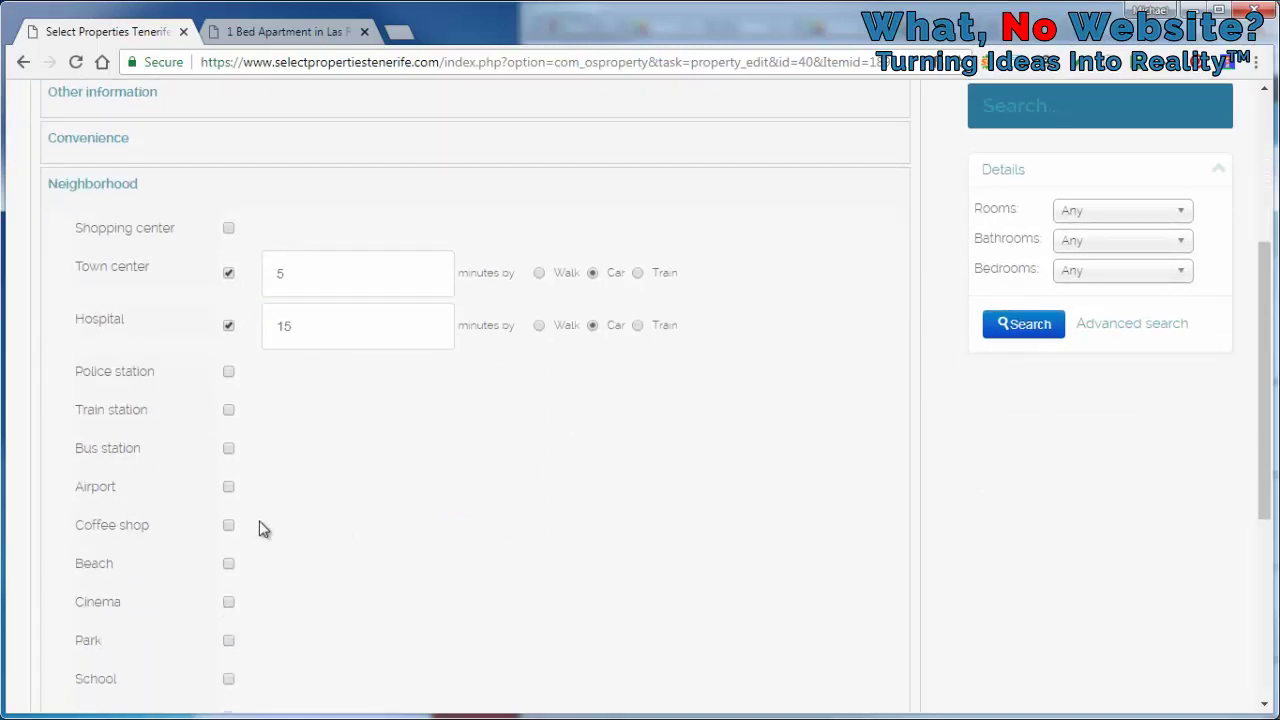
{"action": "left_click", "coordinate": [228, 525]}
{"action": "left_click", "coordinate": [318, 533]}
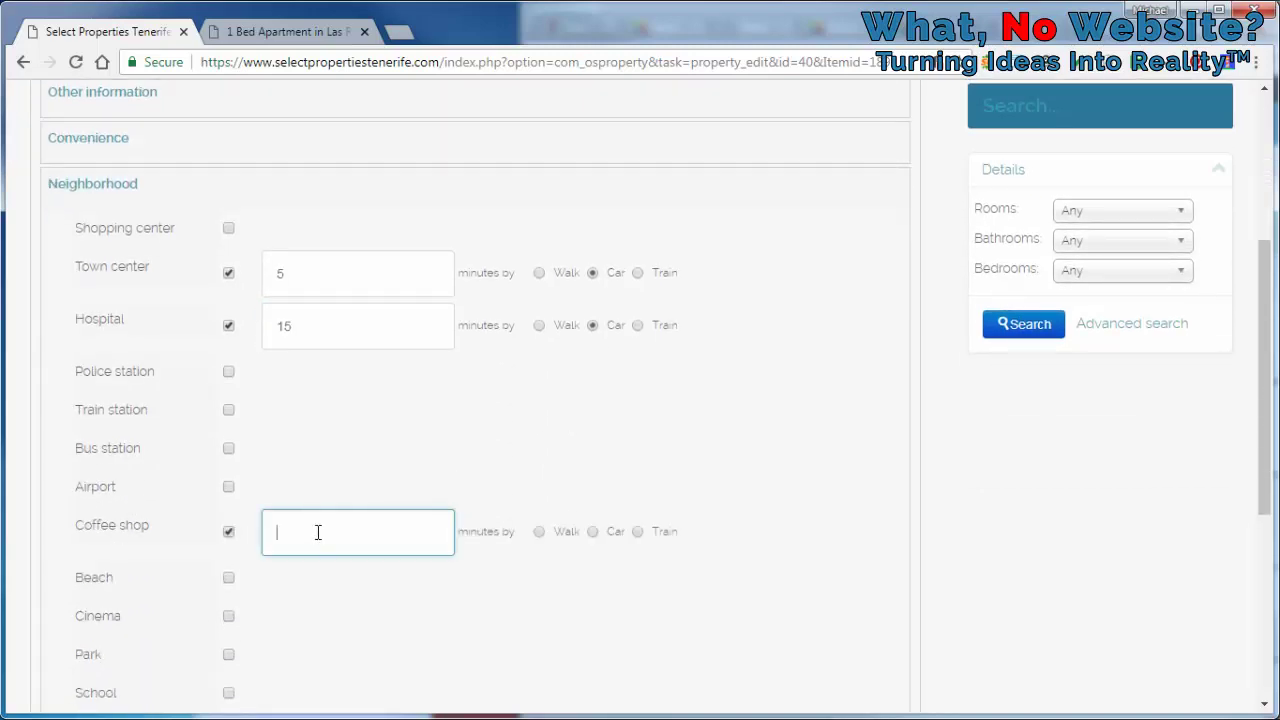
{"action": "left_click", "coordinate": [539, 532]}
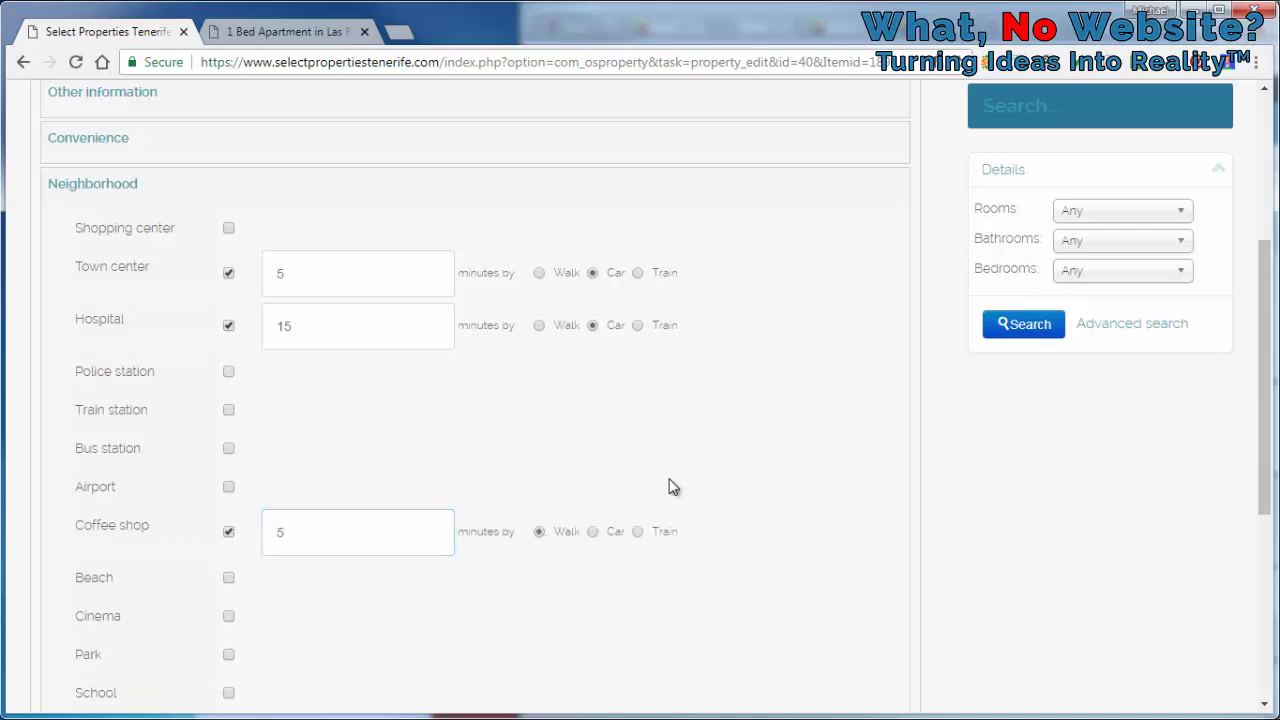
{"action": "scroll", "coordinate": [680, 463], "scroll_direction": "down", "scroll_amount": 3}
{"action": "scroll", "coordinate": [679, 463], "scroll_direction": "up", "scroll_amount": 4}
{"action": "scroll", "coordinate": [679, 463], "scroll_direction": "down", "scroll_amount": 5}
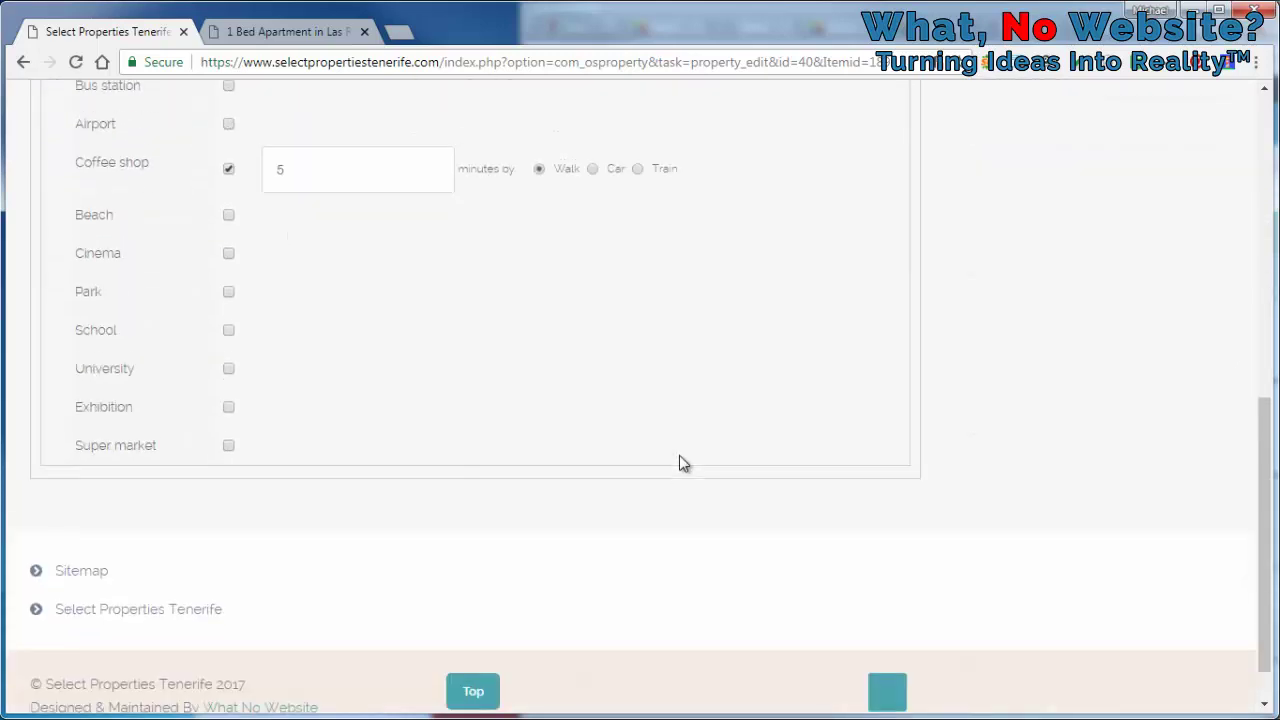
{"action": "scroll", "coordinate": [679, 463], "scroll_direction": "up", "scroll_amount": 7}
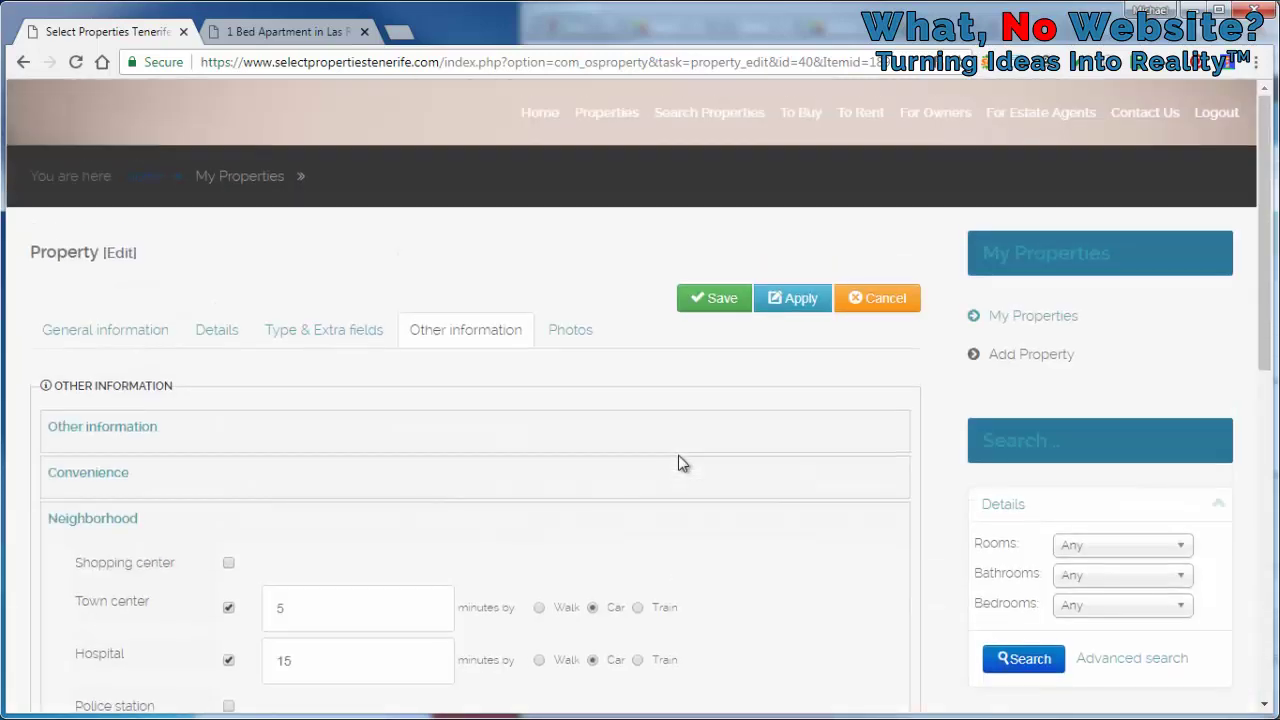
{"action": "left_click", "coordinate": [576, 342]}
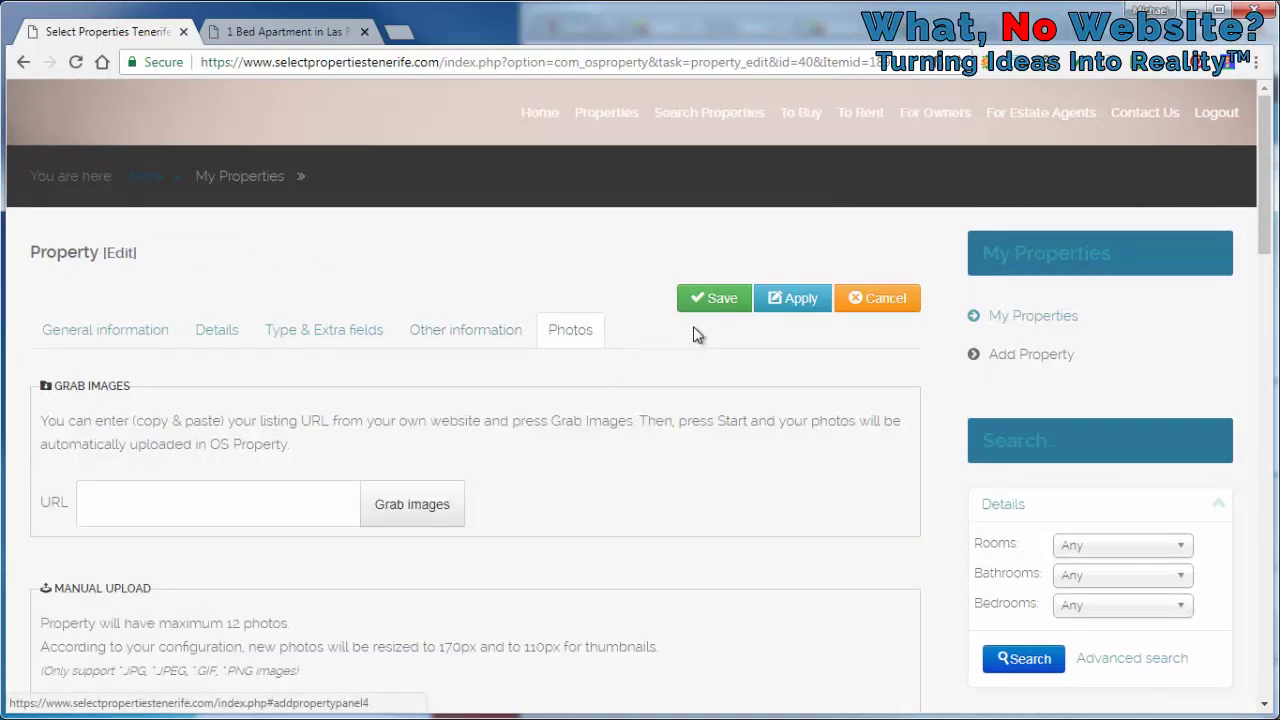
Save the listing and reload its live public page
{"action": "left_click", "coordinate": [727, 313]}
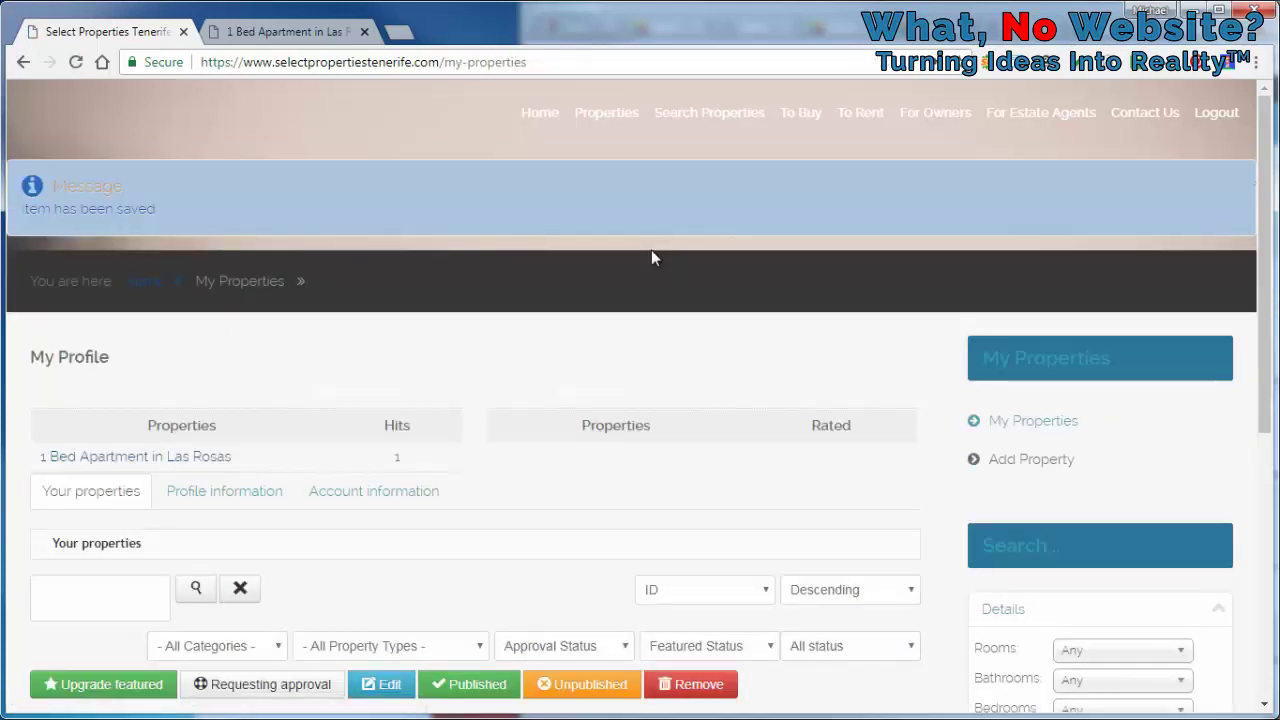
{"action": "left_click", "coordinate": [301, 27]}
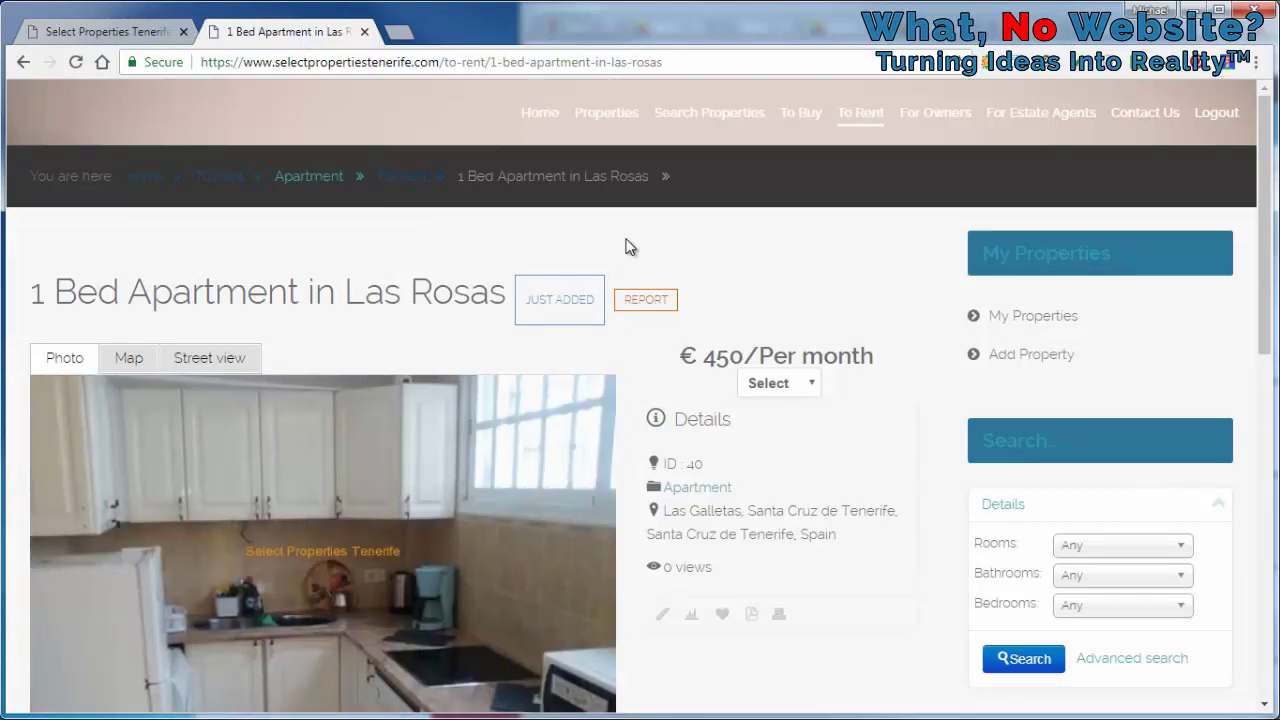
{"action": "key", "text": "F5"}
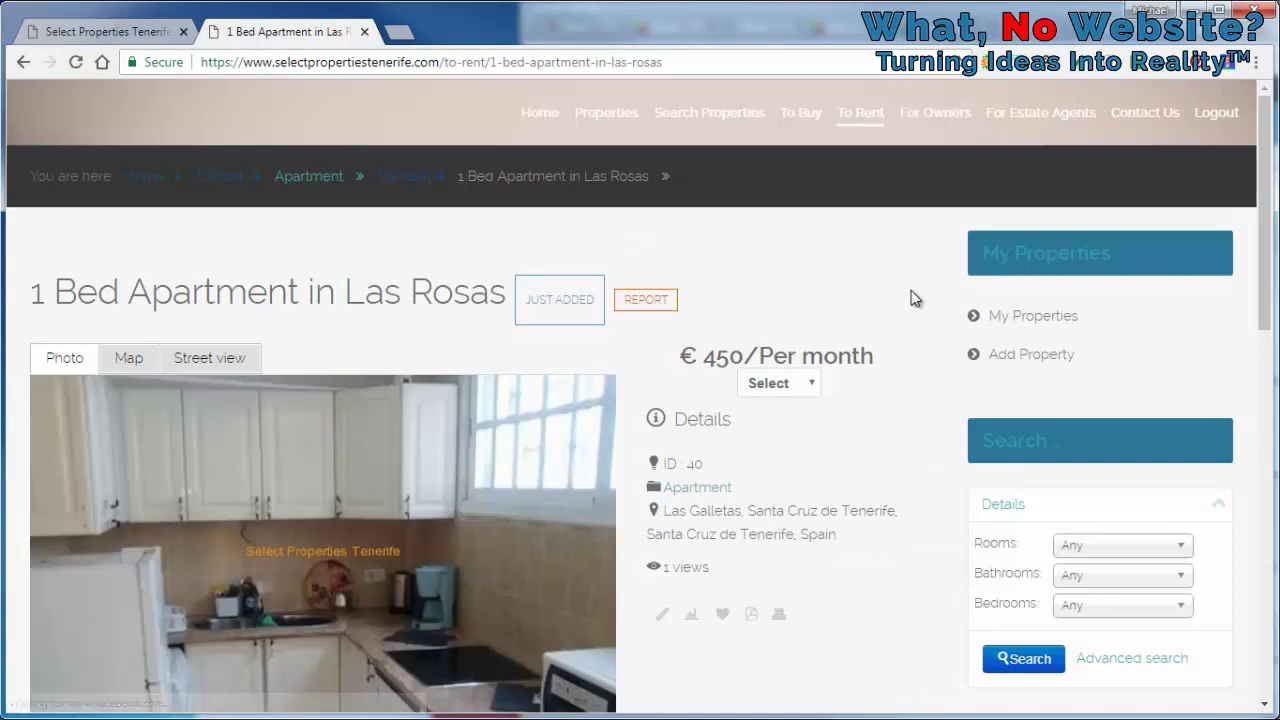
{"action": "scroll", "coordinate": [909, 289], "scroll_direction": "down", "scroll_amount": 2}
Switch the displayed price currency from GBP to EUR
{"action": "left_click", "coordinate": [806, 198]}
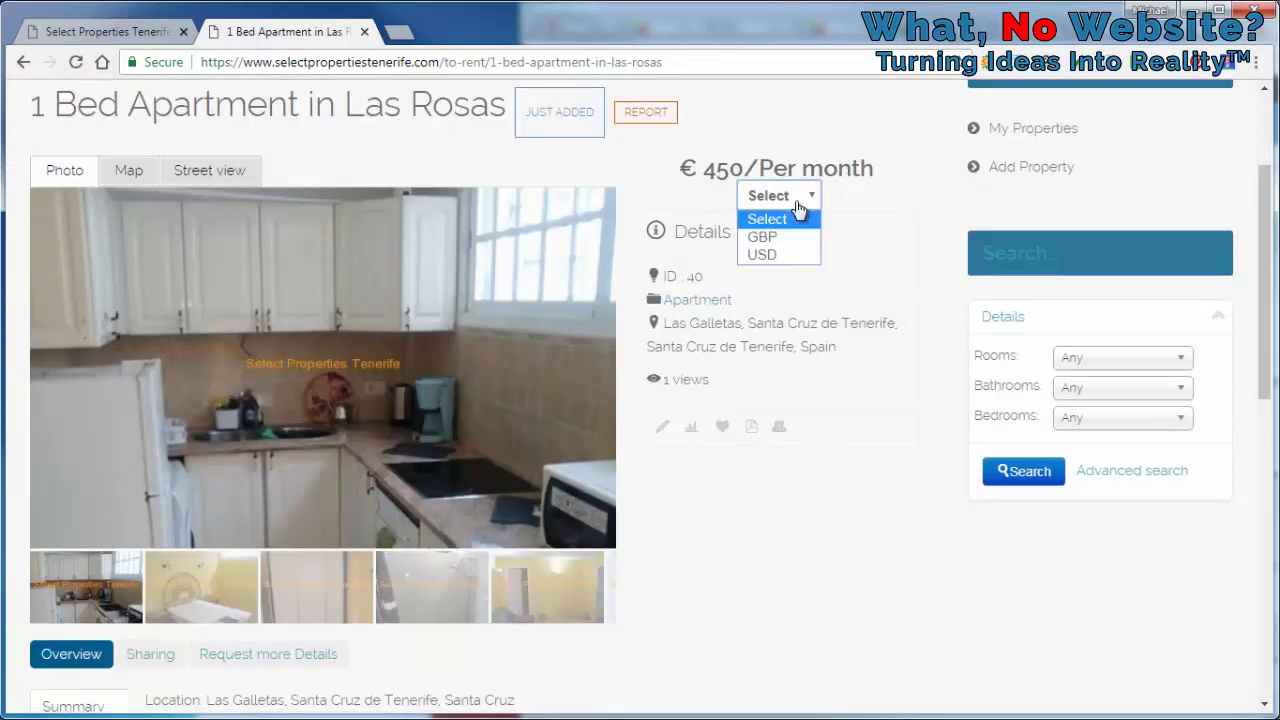
{"action": "left_click", "coordinate": [798, 238]}
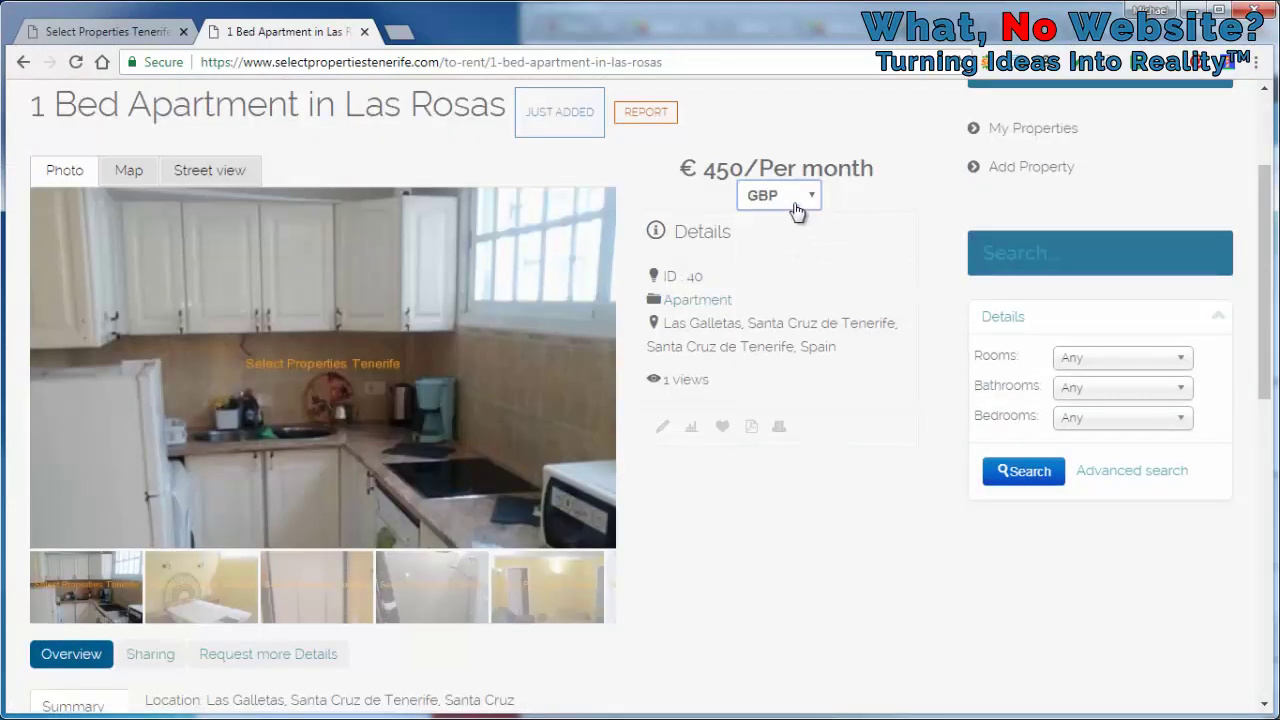
{"action": "left_click", "coordinate": [850, 171]}
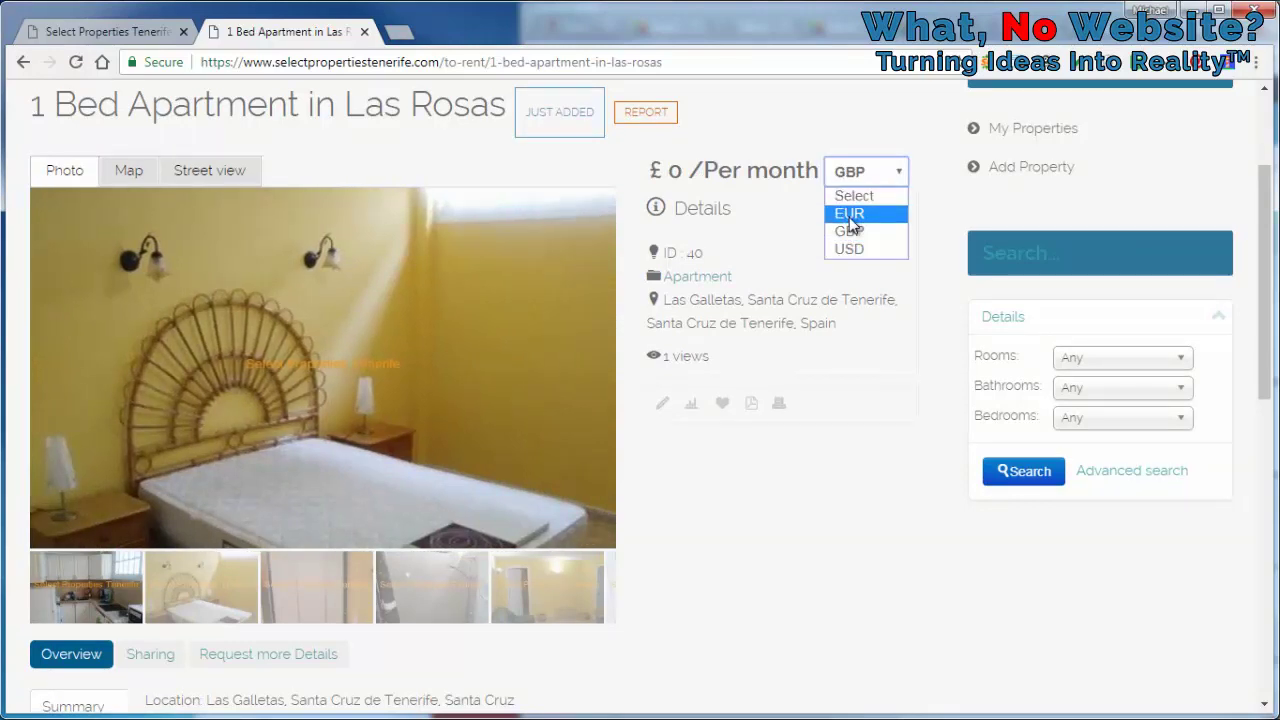
{"action": "left_click", "coordinate": [850, 216]}
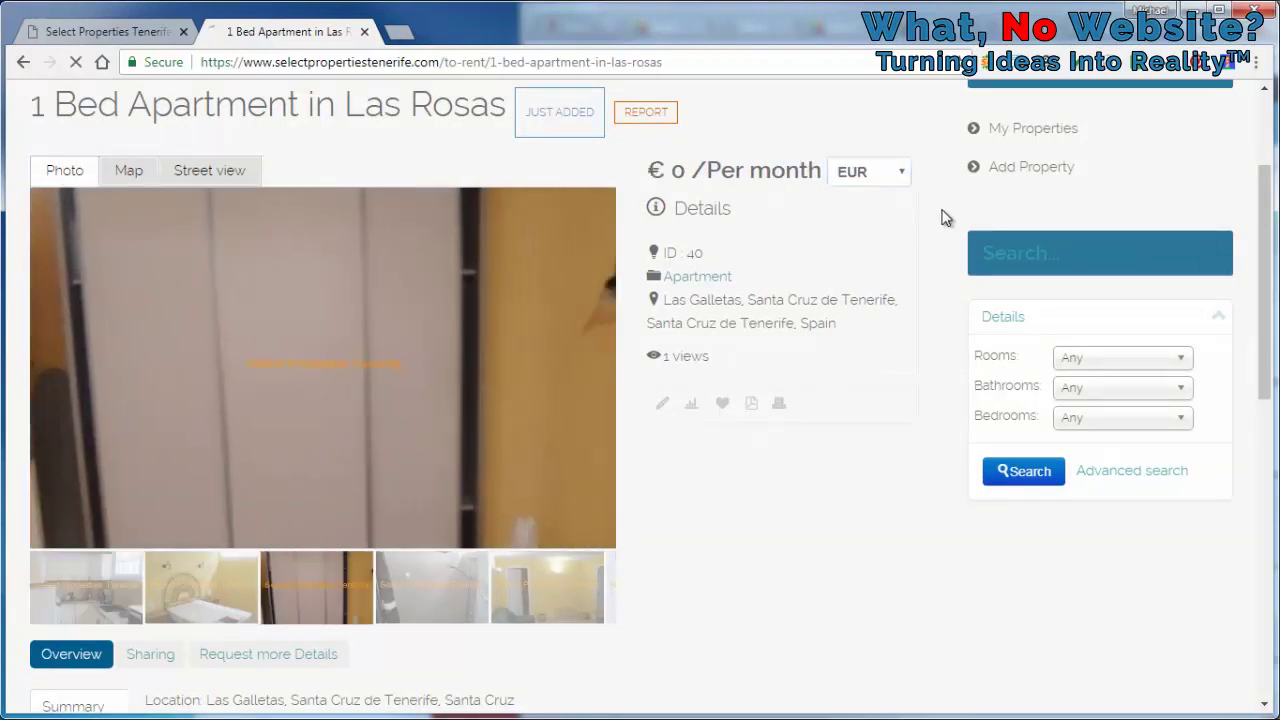
{"action": "scroll", "coordinate": [945, 218], "scroll_direction": "down", "scroll_amount": 3}
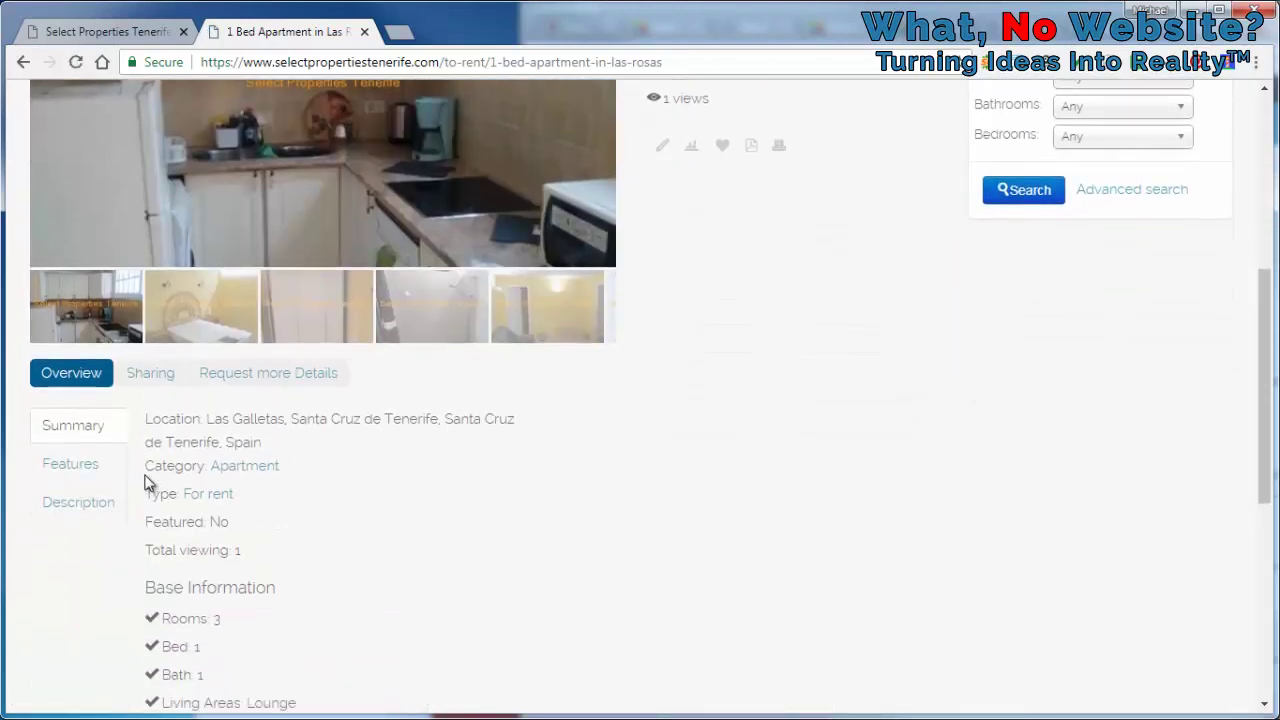
Check the live page's Features and Description tabs, then go back to the My Properties tab
{"action": "left_click", "coordinate": [73, 468]}
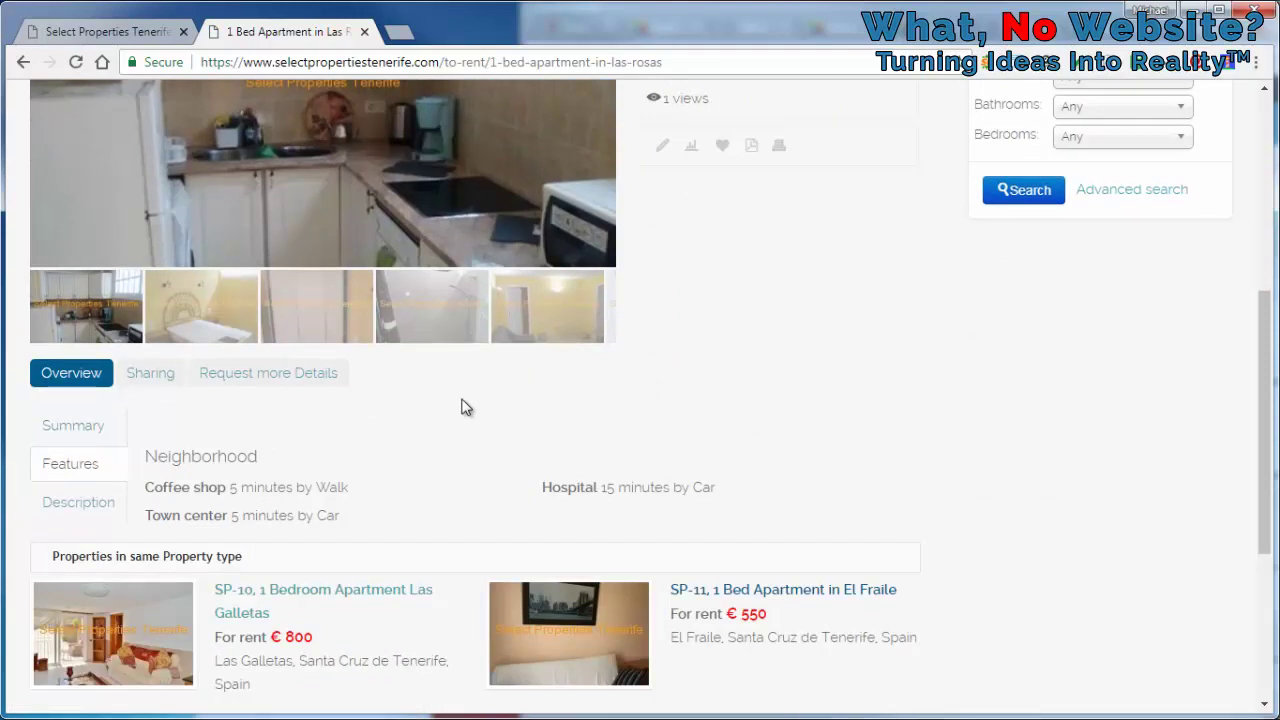
{"action": "scroll", "coordinate": [464, 406], "scroll_direction": "down", "scroll_amount": 1}
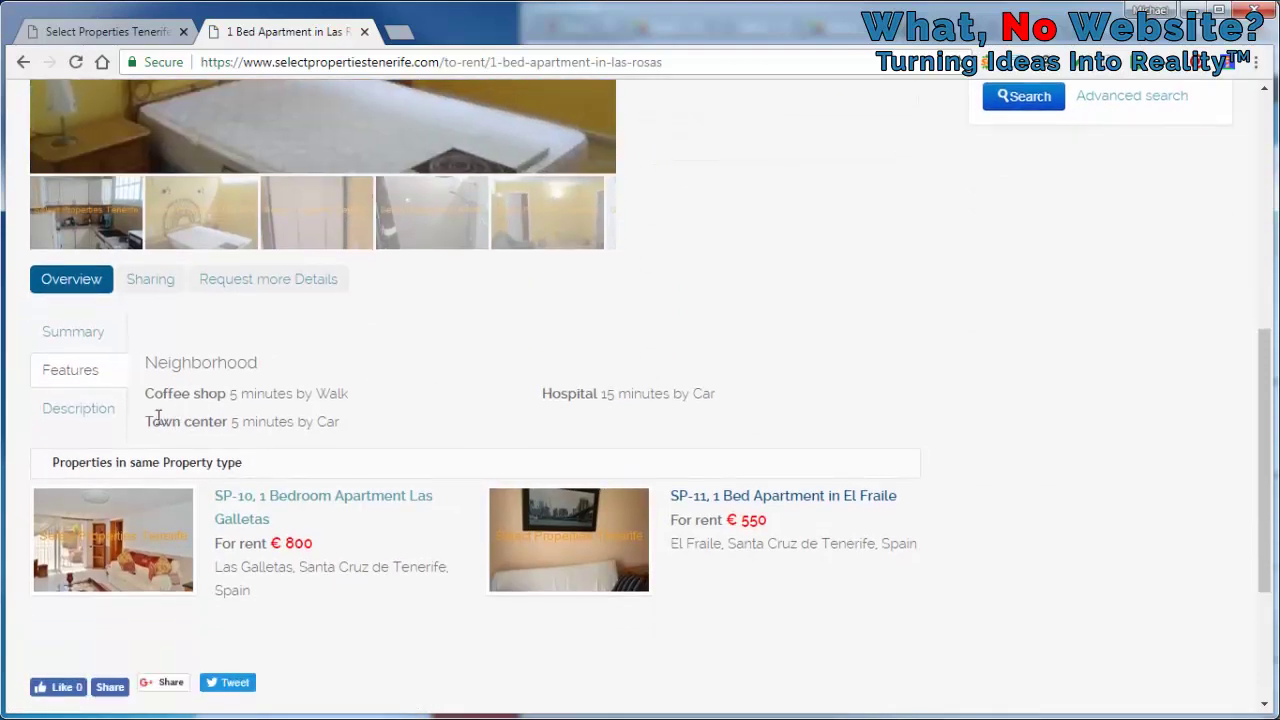
{"action": "left_click", "coordinate": [99, 415]}
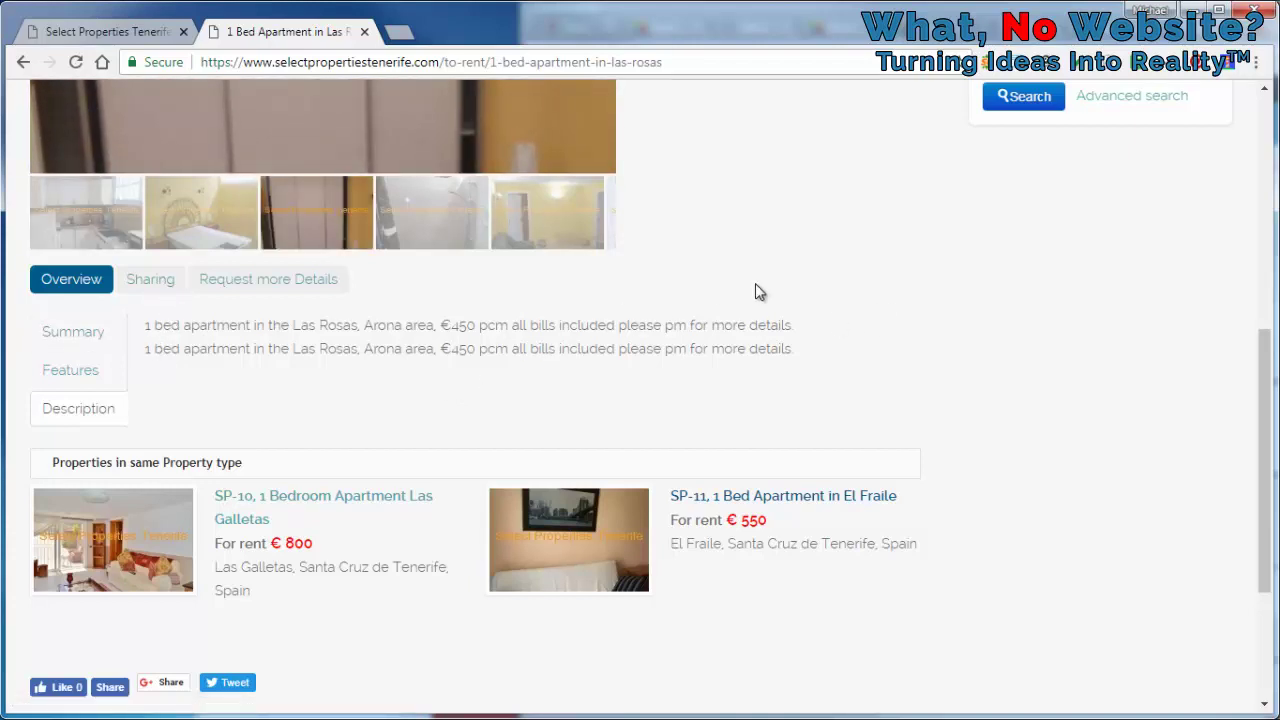
{"action": "scroll", "coordinate": [756, 290], "scroll_direction": "up", "scroll_amount": 7}
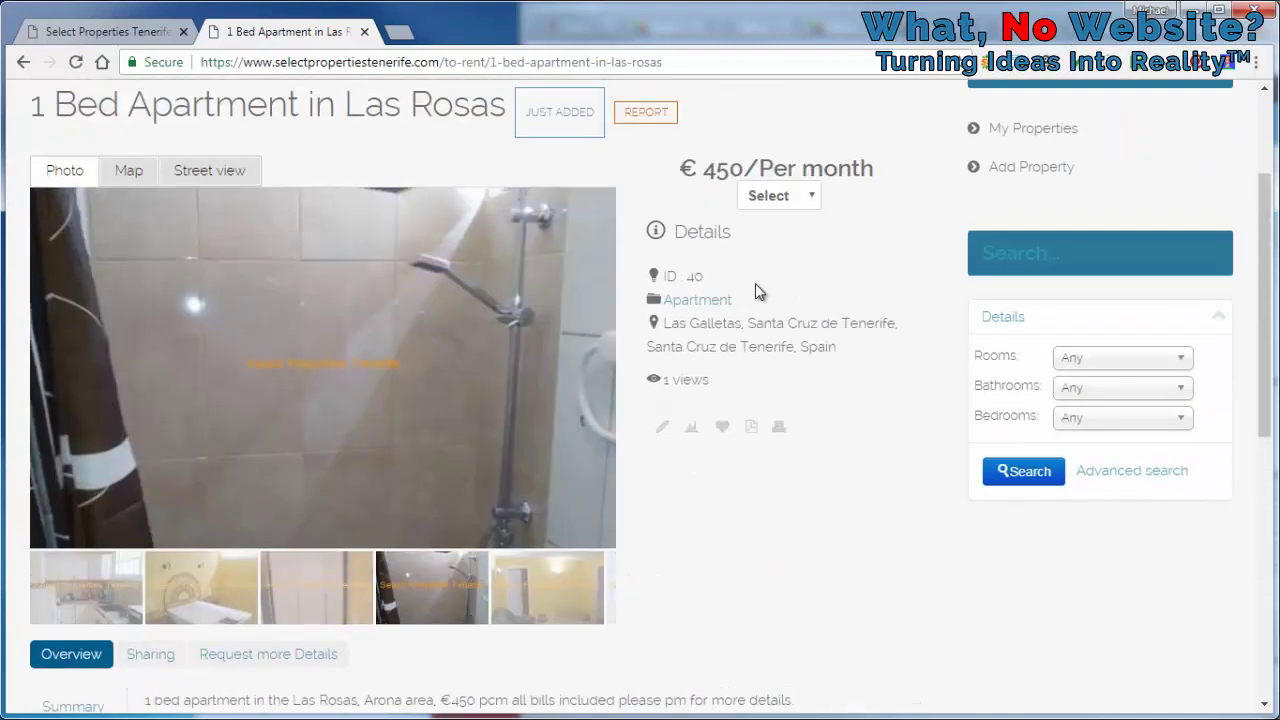
{"action": "scroll", "coordinate": [755, 291], "scroll_direction": "up", "scroll_amount": 1}
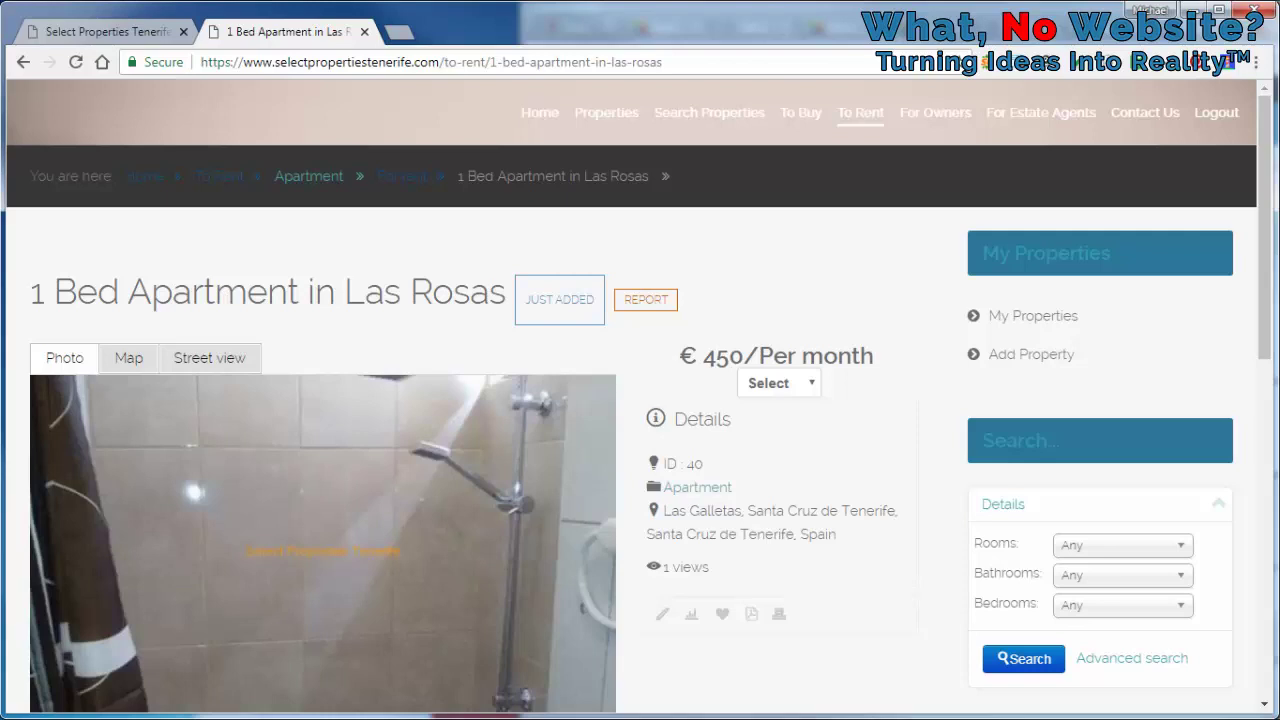
{"action": "key", "text": "ctrl+shift+Tab"}
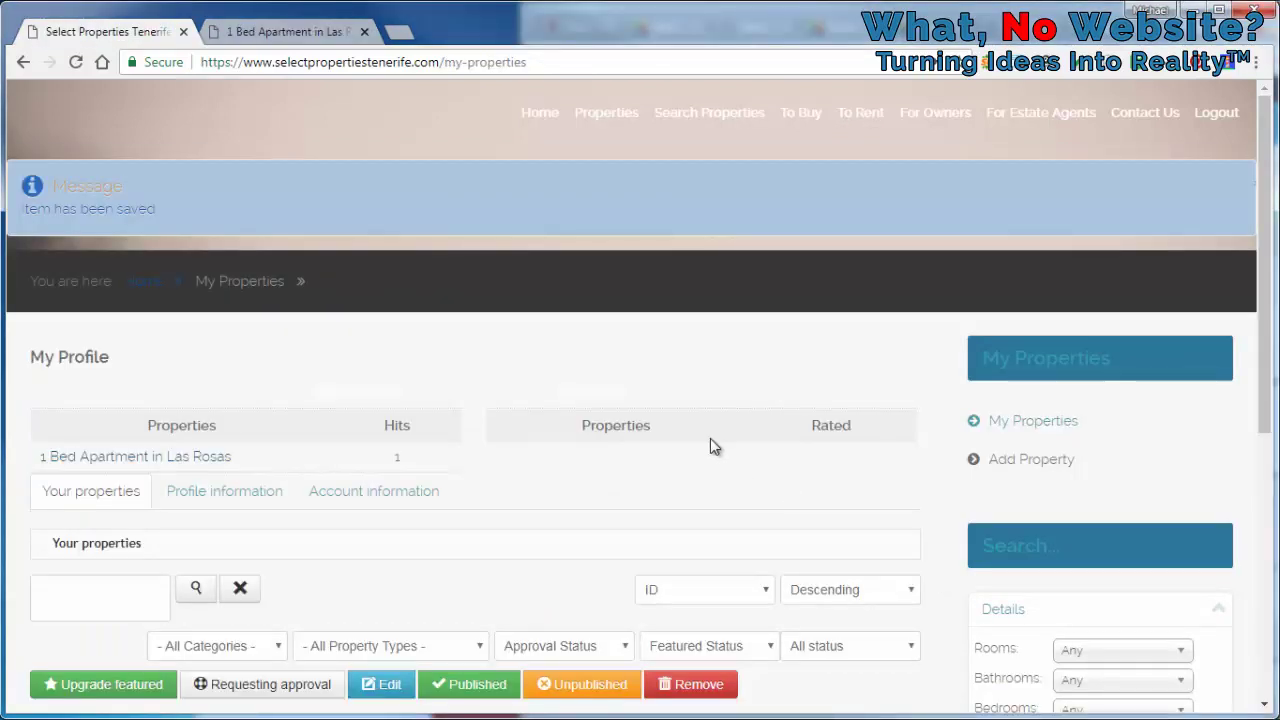
Open the Las Rosas listing's edit form and zoom into its location map
{"action": "scroll", "coordinate": [914, 345], "scroll_direction": "down", "scroll_amount": 3}
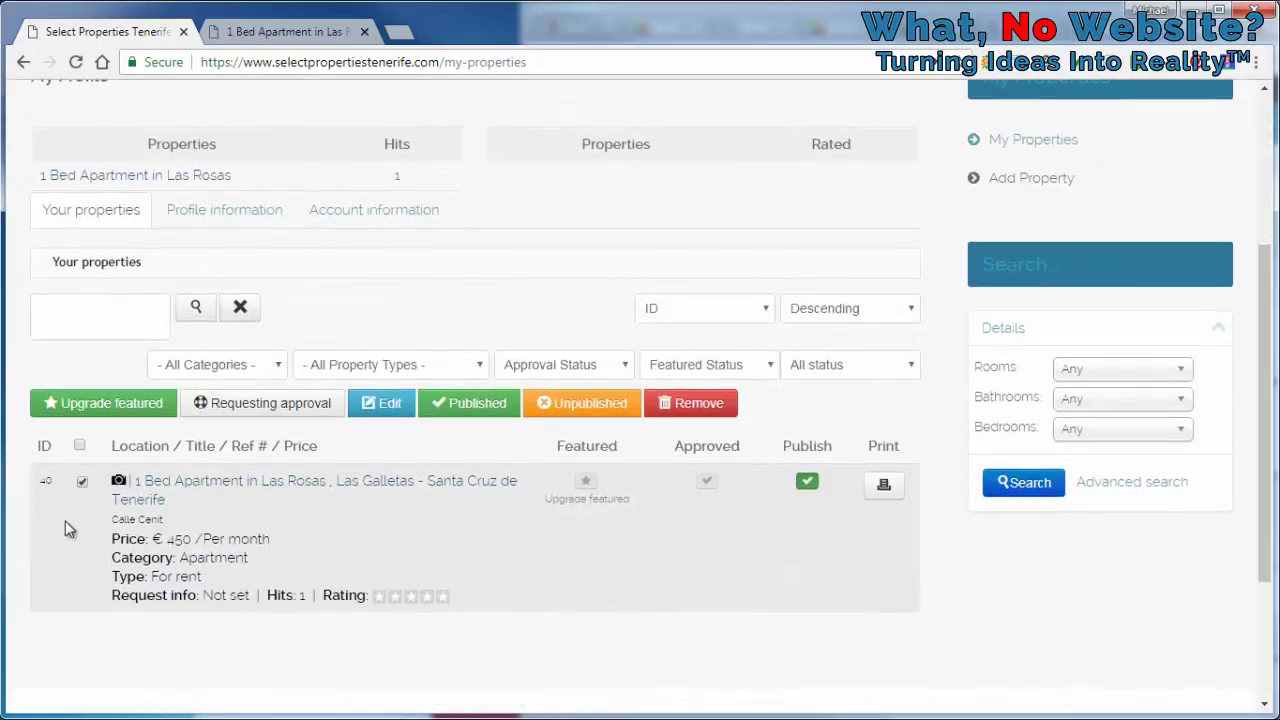
{"action": "left_click", "coordinate": [391, 403]}
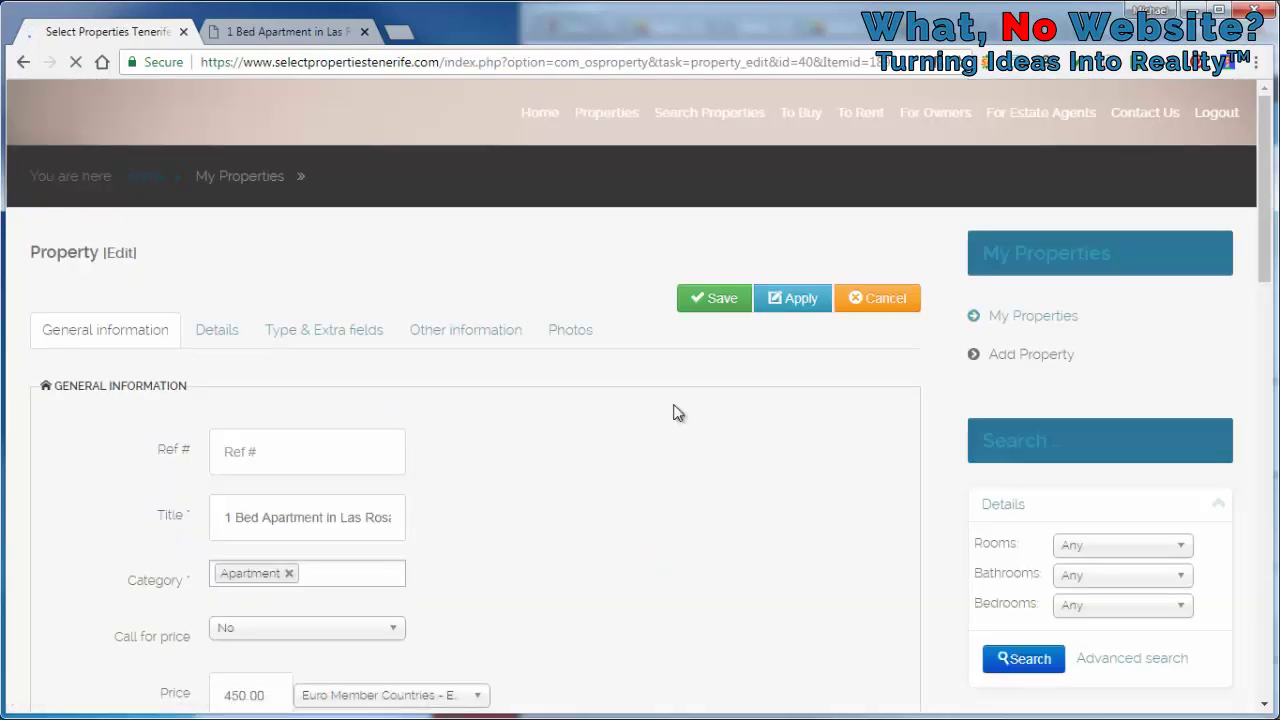
{"action": "scroll", "coordinate": [955, 287], "scroll_direction": "down", "scroll_amount": 8}
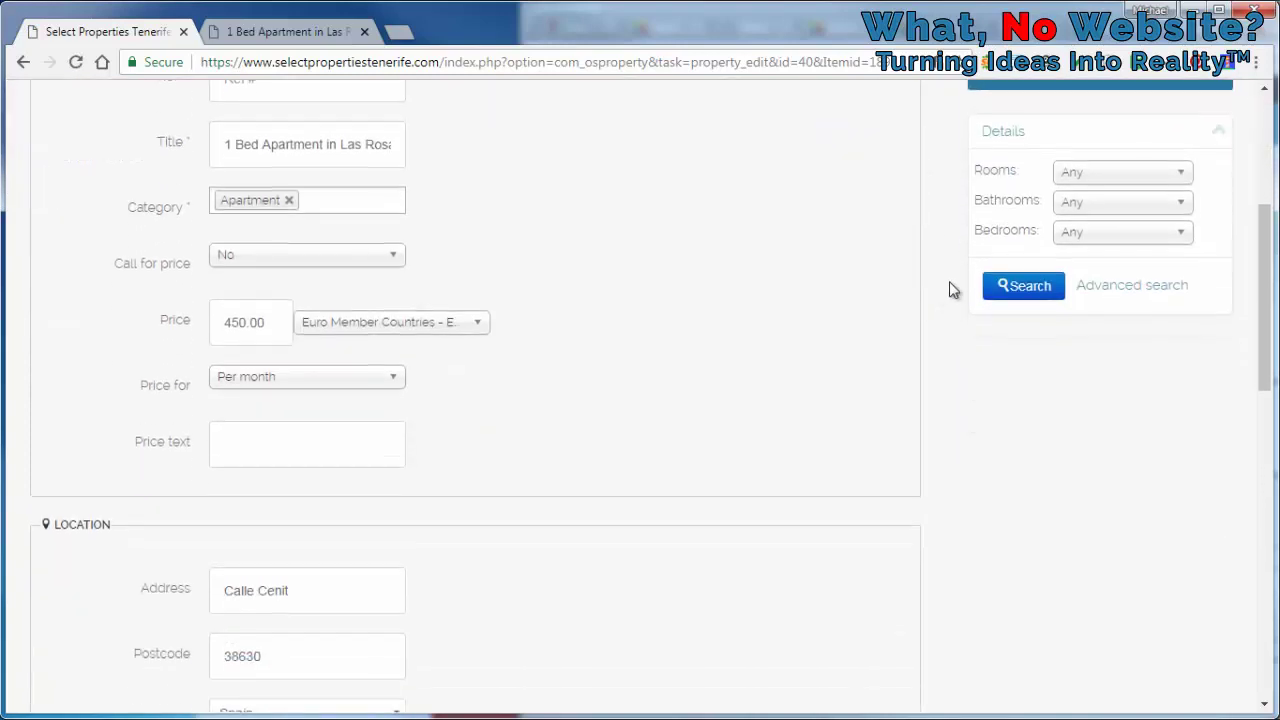
{"action": "scroll", "coordinate": [954, 290], "scroll_direction": "down", "scroll_amount": 4}
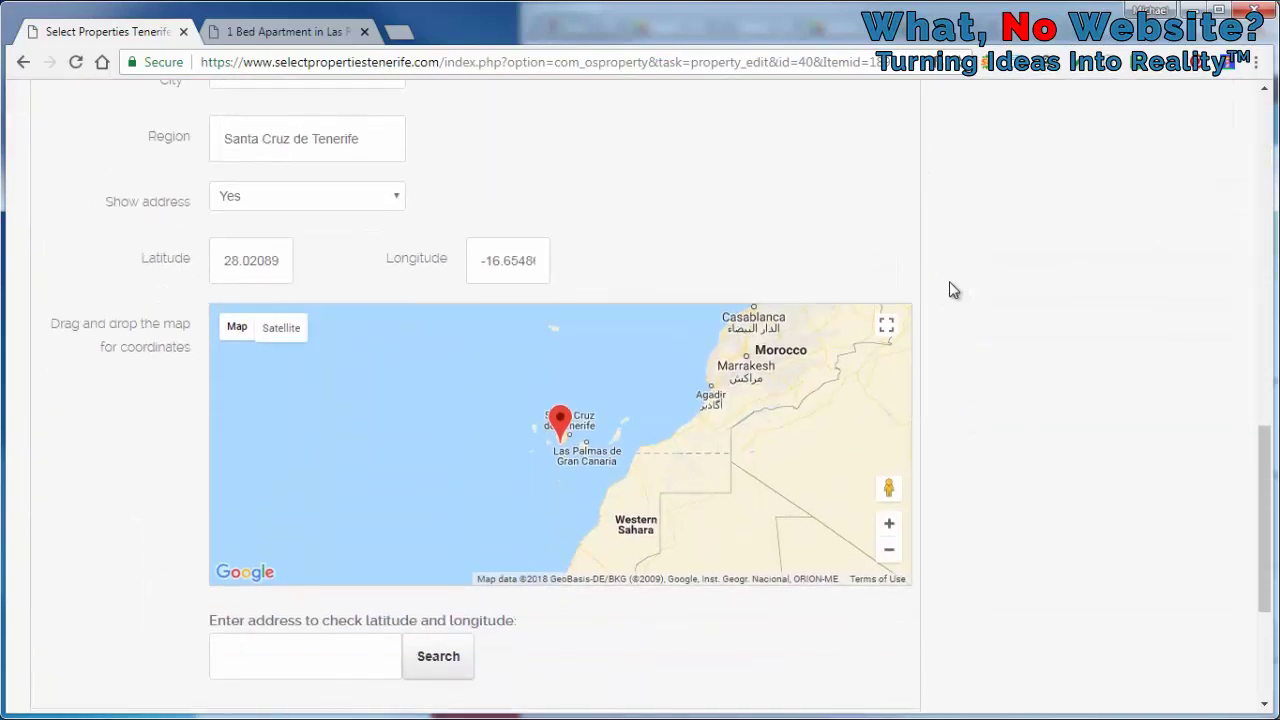
{"action": "scroll", "coordinate": [557, 440], "scroll_direction": "up", "scroll_amount": 3}
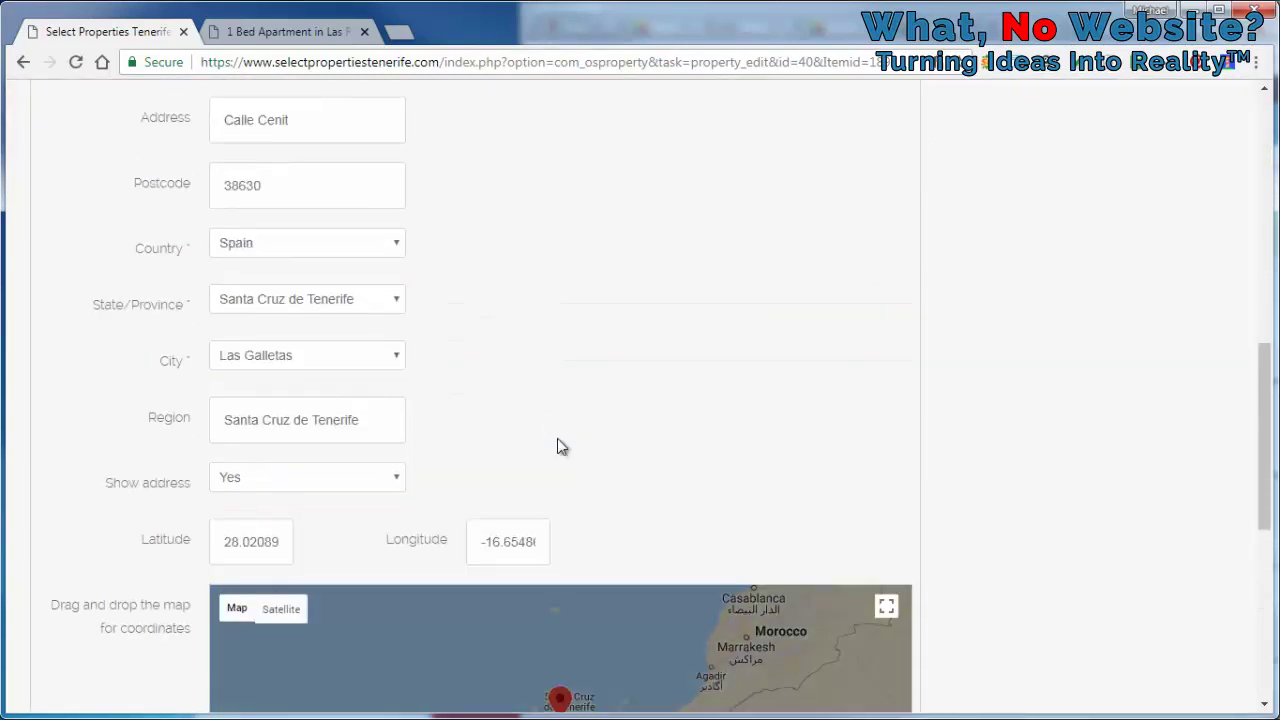
{"action": "scroll", "coordinate": [557, 440], "scroll_direction": "down", "scroll_amount": 3}
{"action": "scroll", "coordinate": [558, 425], "scroll_direction": "up", "scroll_amount": 1}
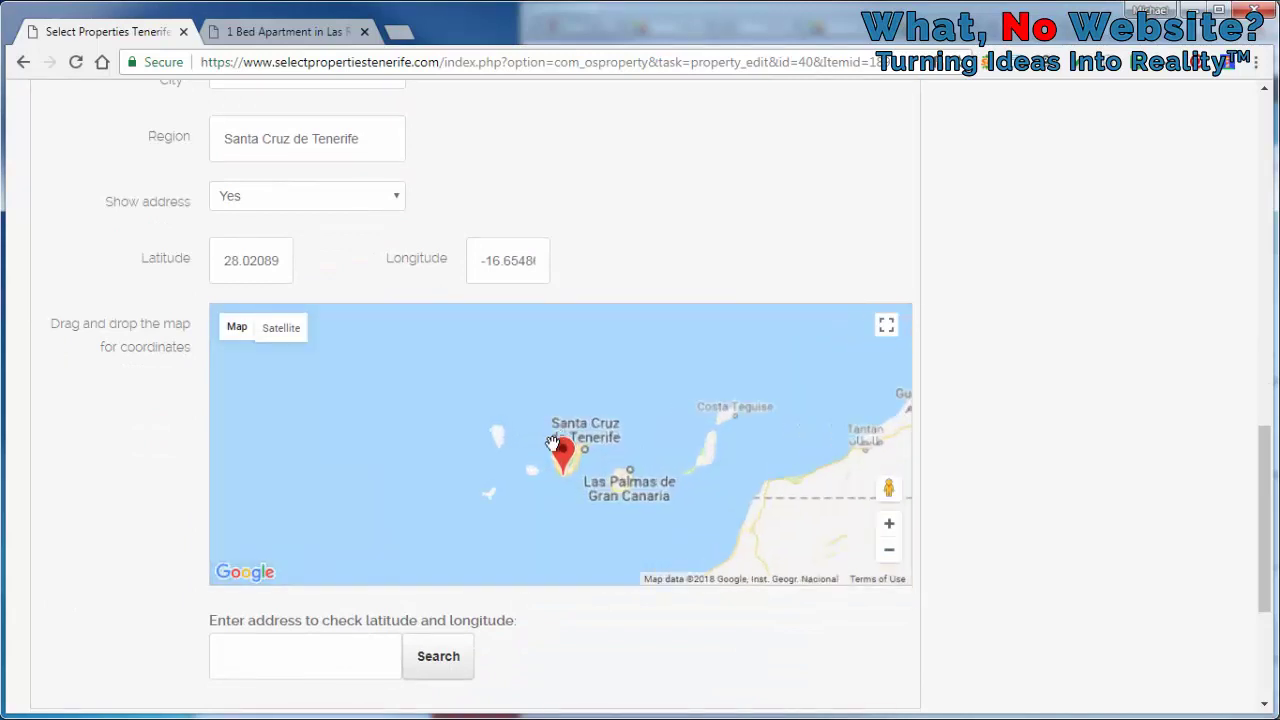
{"action": "scroll", "coordinate": [558, 425], "scroll_direction": "up", "scroll_amount": 2}
{"action": "scroll", "coordinate": [557, 533], "scroll_direction": "up", "scroll_amount": 2}
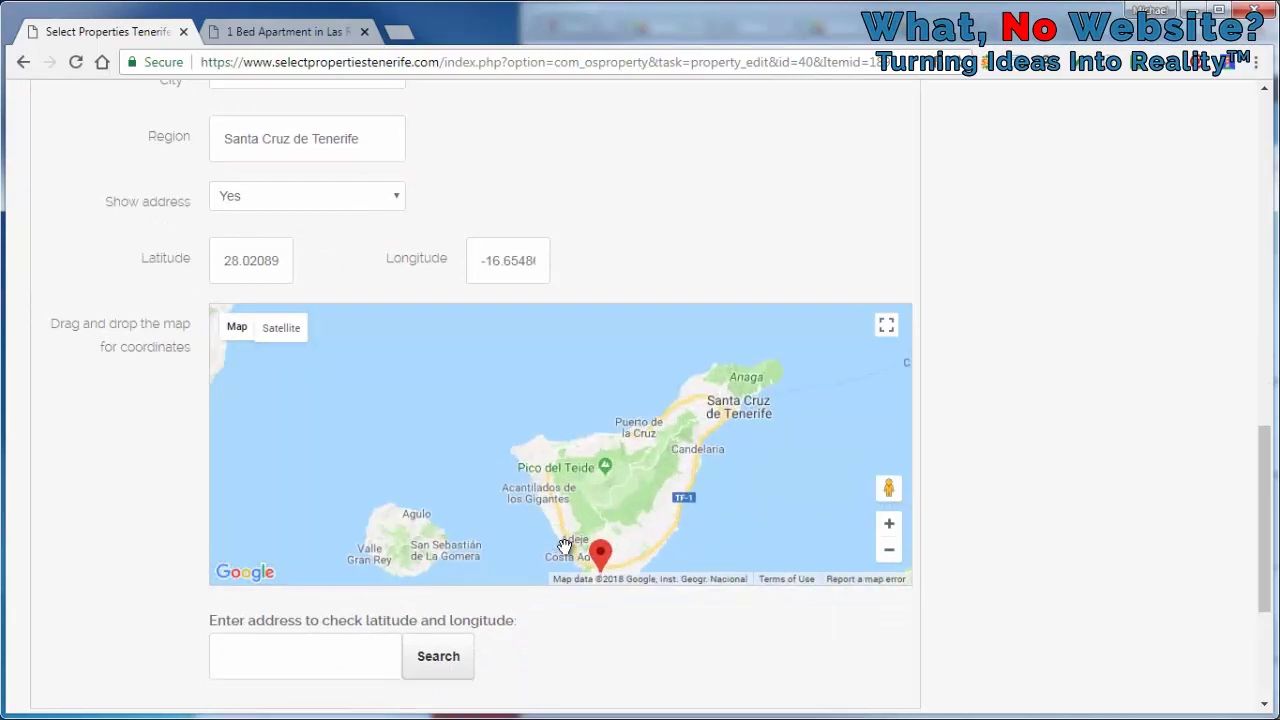
{"action": "scroll", "coordinate": [634, 466], "scroll_direction": "up", "scroll_amount": 4}
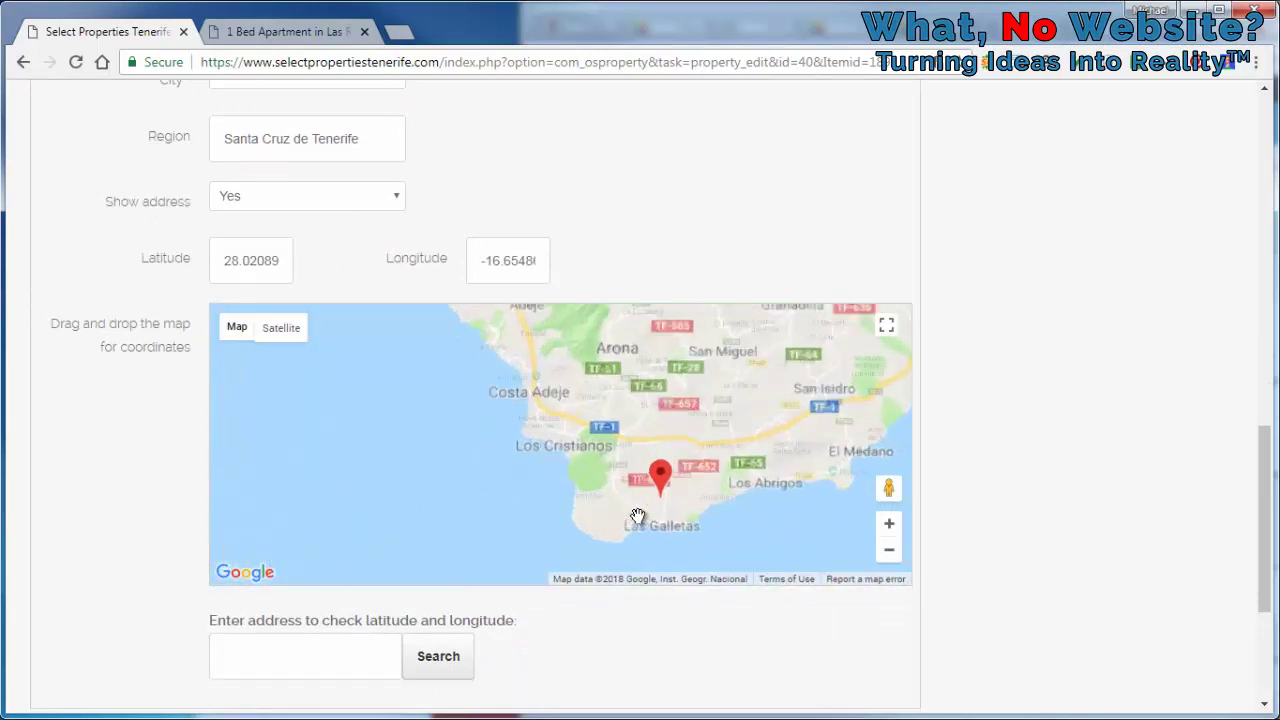
{"action": "scroll", "coordinate": [679, 457], "scroll_direction": "up", "scroll_amount": 2}
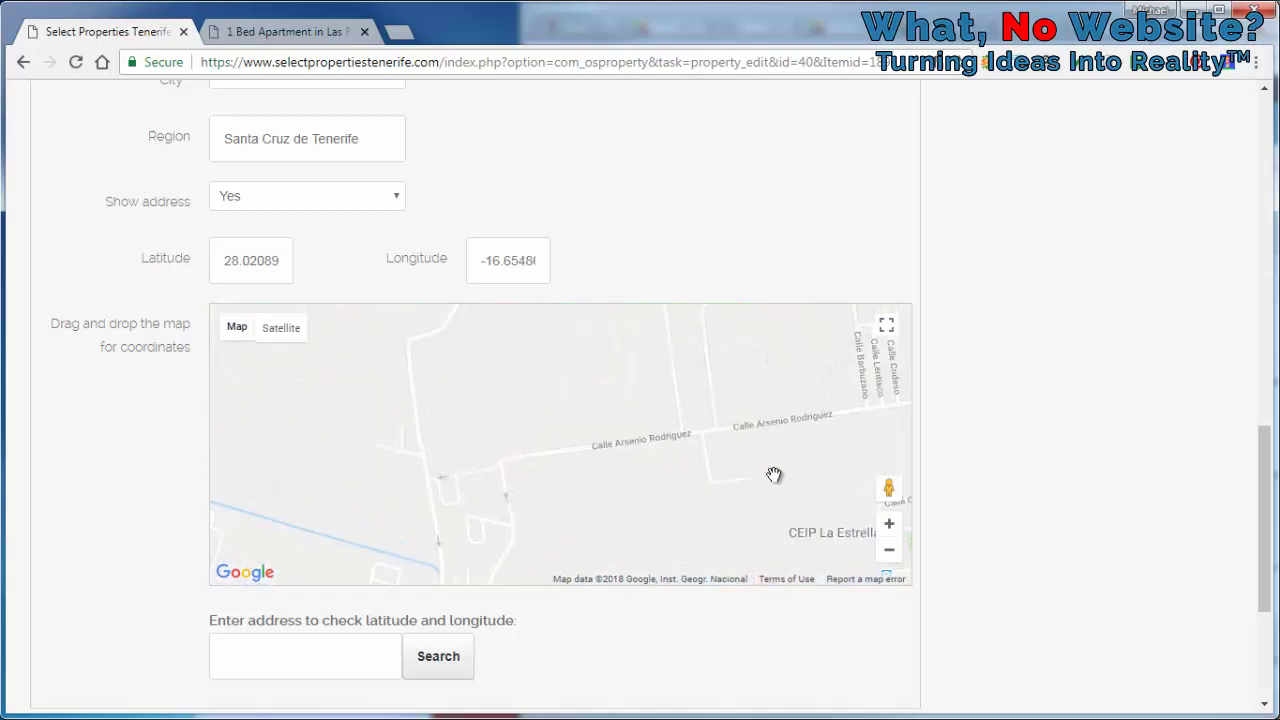
Drag the marker onto Apartamentos Susana, setting latitude 28.02138
{"action": "left_click_drag", "start_coordinate": [777, 474], "coordinate": [400, 457]}
{"action": "scroll", "coordinate": [558, 468], "scroll_direction": "up", "scroll_amount": 2}
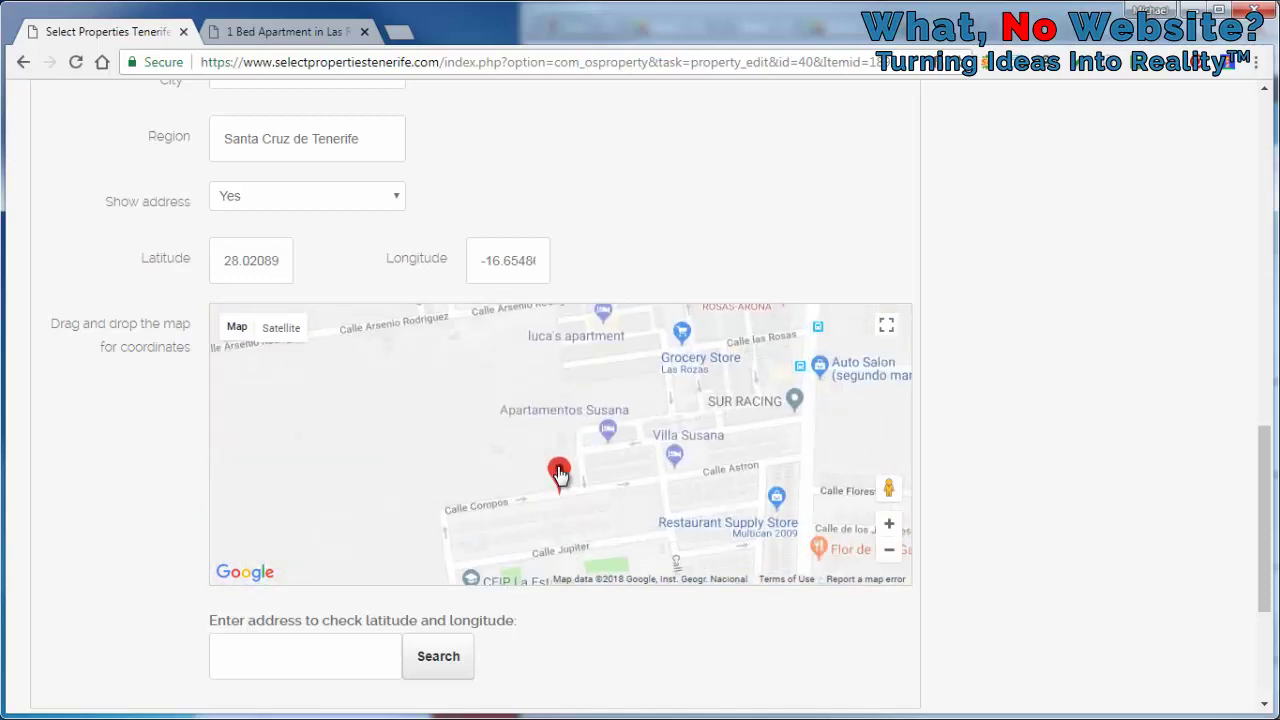
{"action": "scroll", "coordinate": [560, 475], "scroll_direction": "up", "scroll_amount": 1}
{"action": "mouse_move", "coordinate": [568, 500]}
{"action": "left_mouse_down"}
{"action": "mouse_move", "coordinate": [613, 478]}
{"action": "mouse_move", "coordinate": [648, 405]}
{"action": "left_mouse_up"}
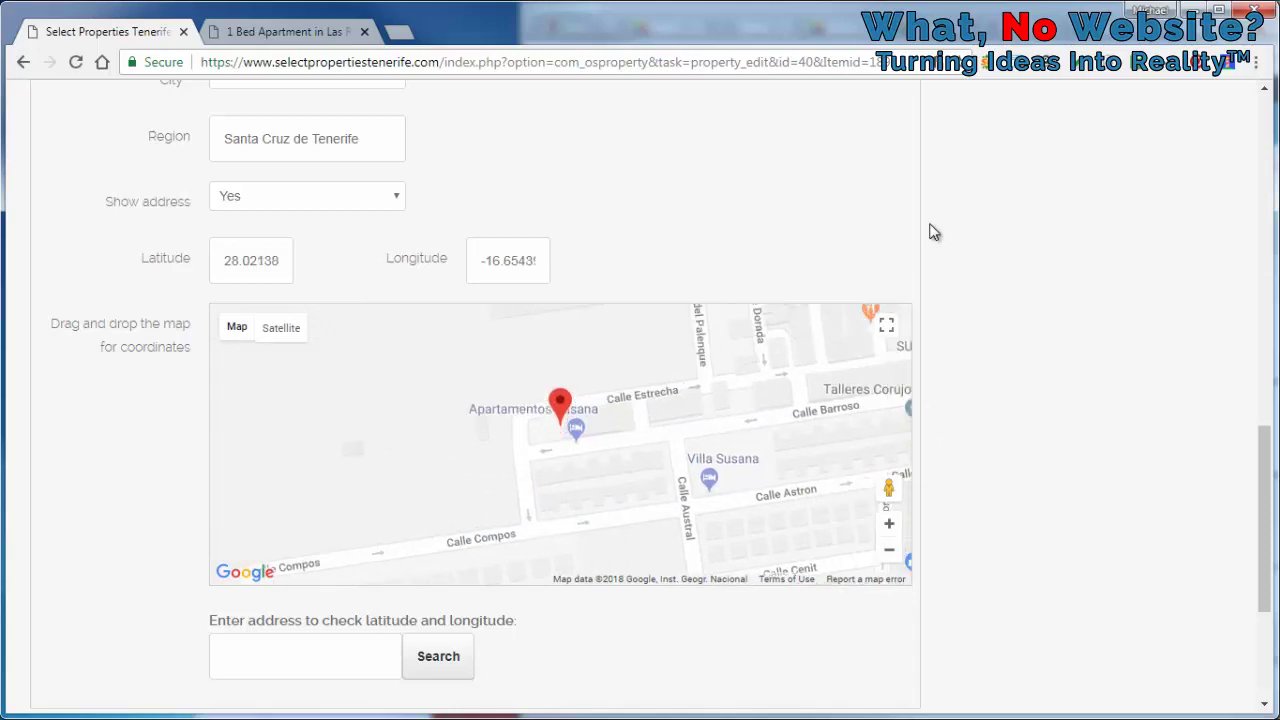
{"action": "scroll", "coordinate": [929, 229], "scroll_direction": "up", "scroll_amount": 10}
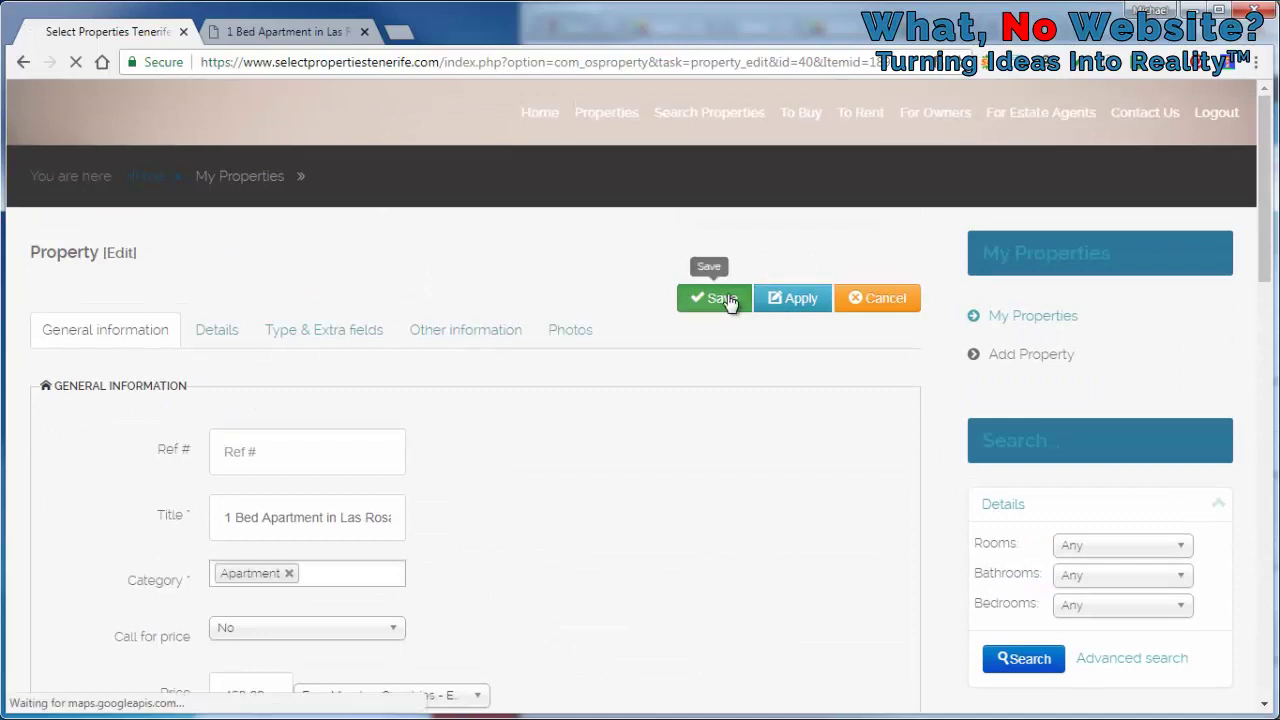
Save the listing and reload its live public page
{"action": "left_click", "coordinate": [729, 300]}
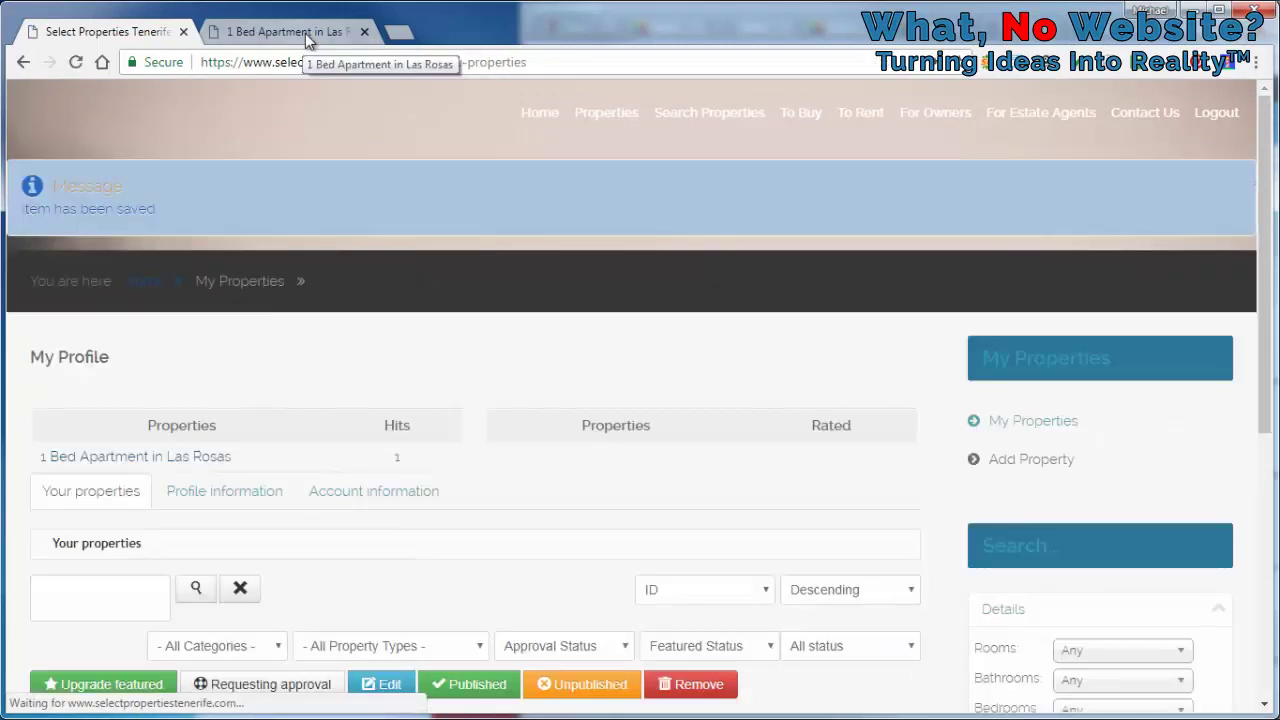
{"action": "left_click", "coordinate": [305, 33]}
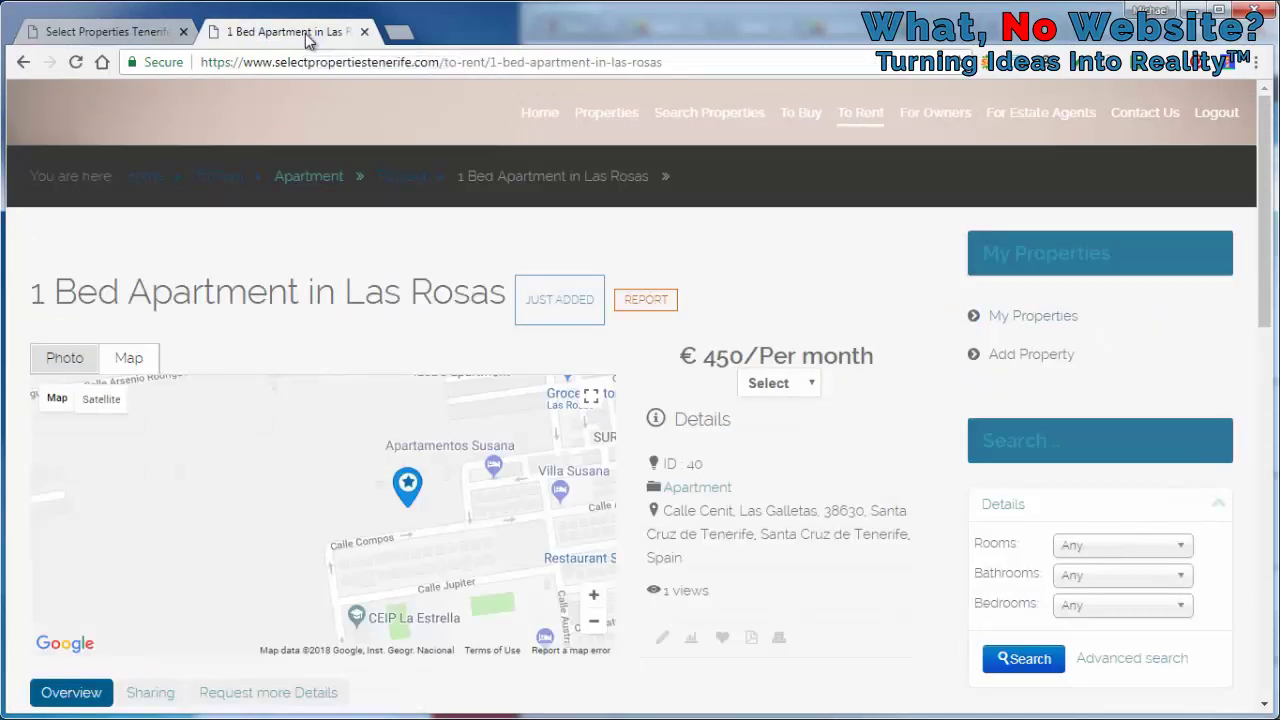
{"action": "key", "text": "F5"}
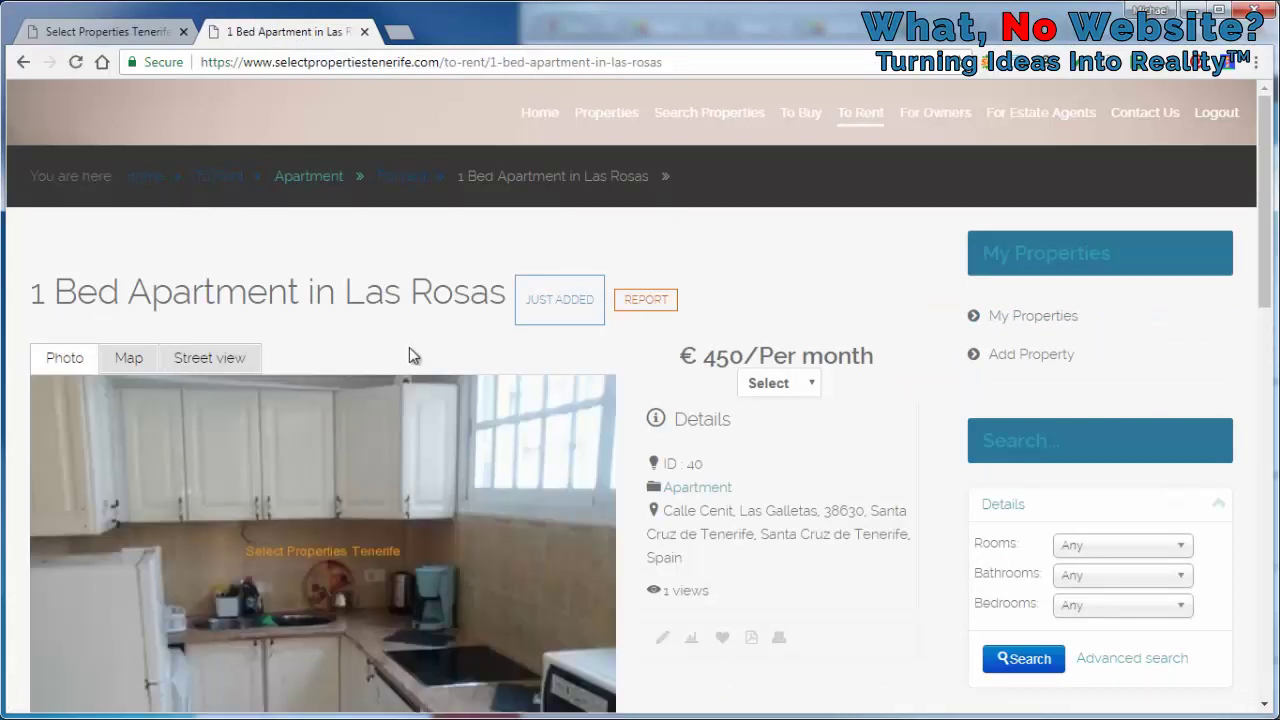
{"action": "scroll", "coordinate": [650, 340], "scroll_direction": "down", "scroll_amount": 1}
Browse the listing's photos in the full-size viewer, starting from the kitchen
{"action": "left_click", "coordinate": [588, 390]}
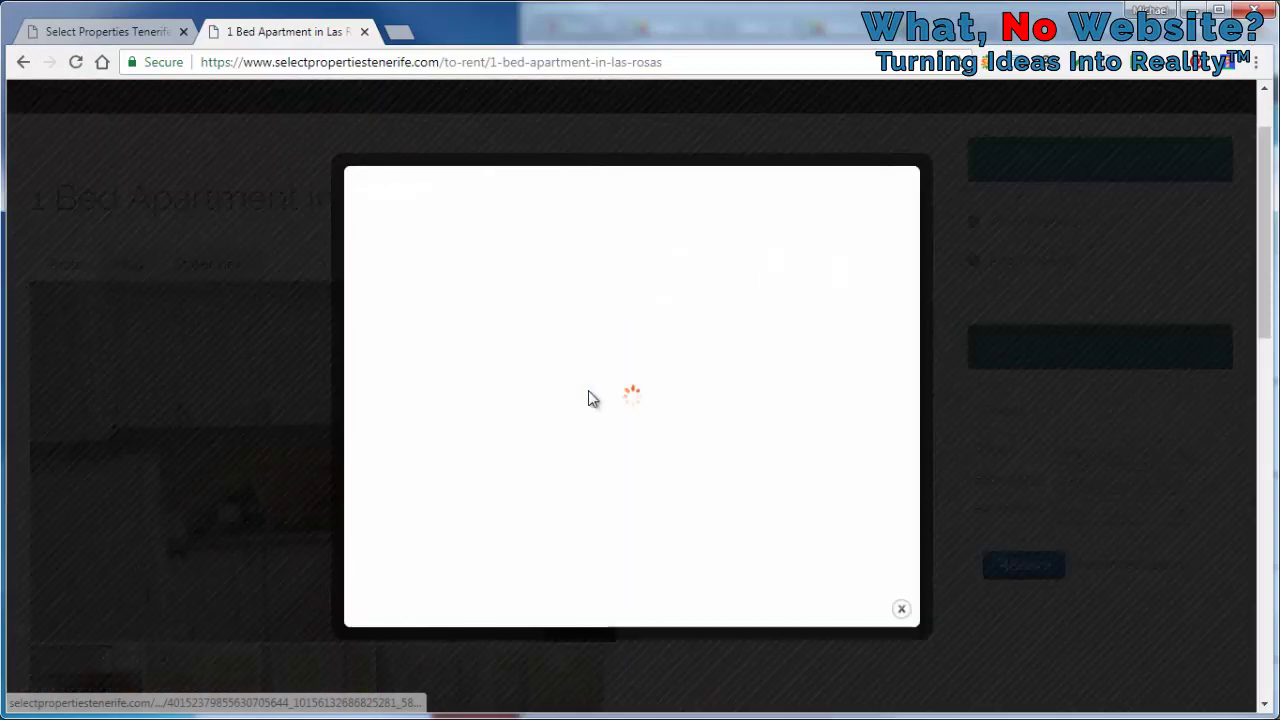
{"action": "left_click", "coordinate": [806, 386]}
{"action": "left_click", "coordinate": [806, 386]}
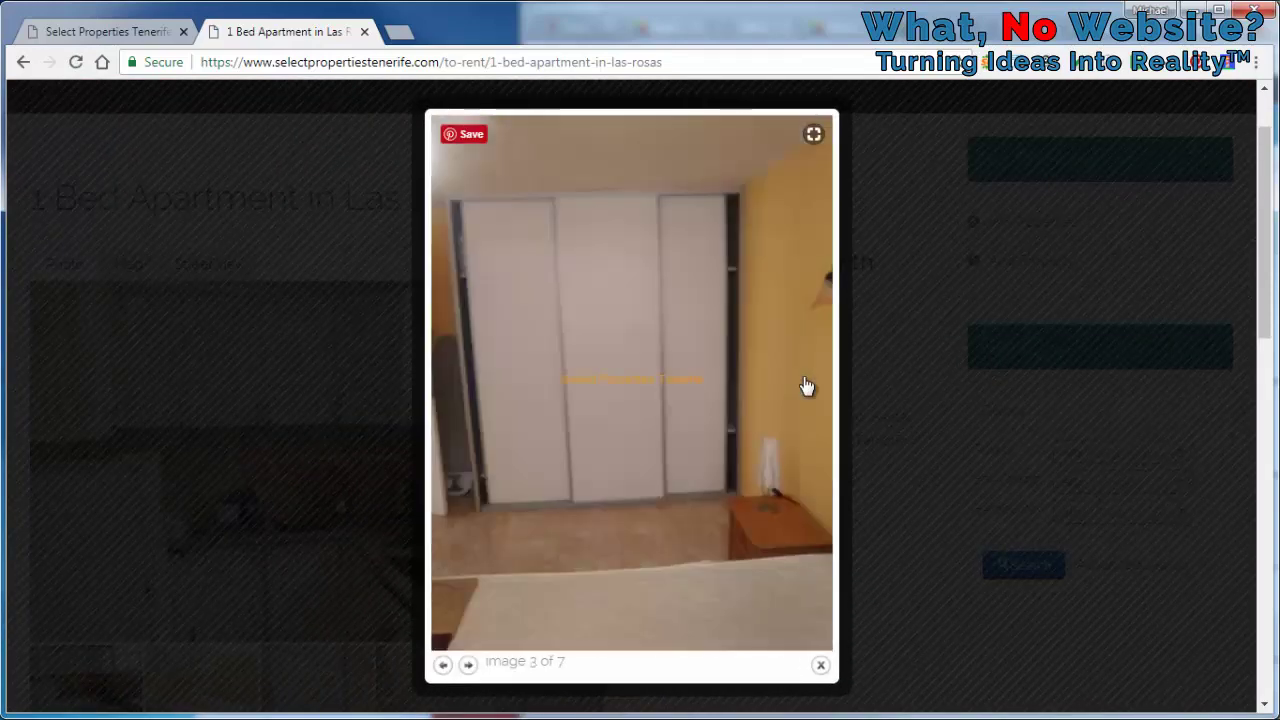
{"action": "left_click", "coordinate": [806, 386]}
{"action": "left_click", "coordinate": [806, 386]}
{"action": "left_click", "coordinate": [806, 386]}
{"action": "left_click", "coordinate": [871, 374]}
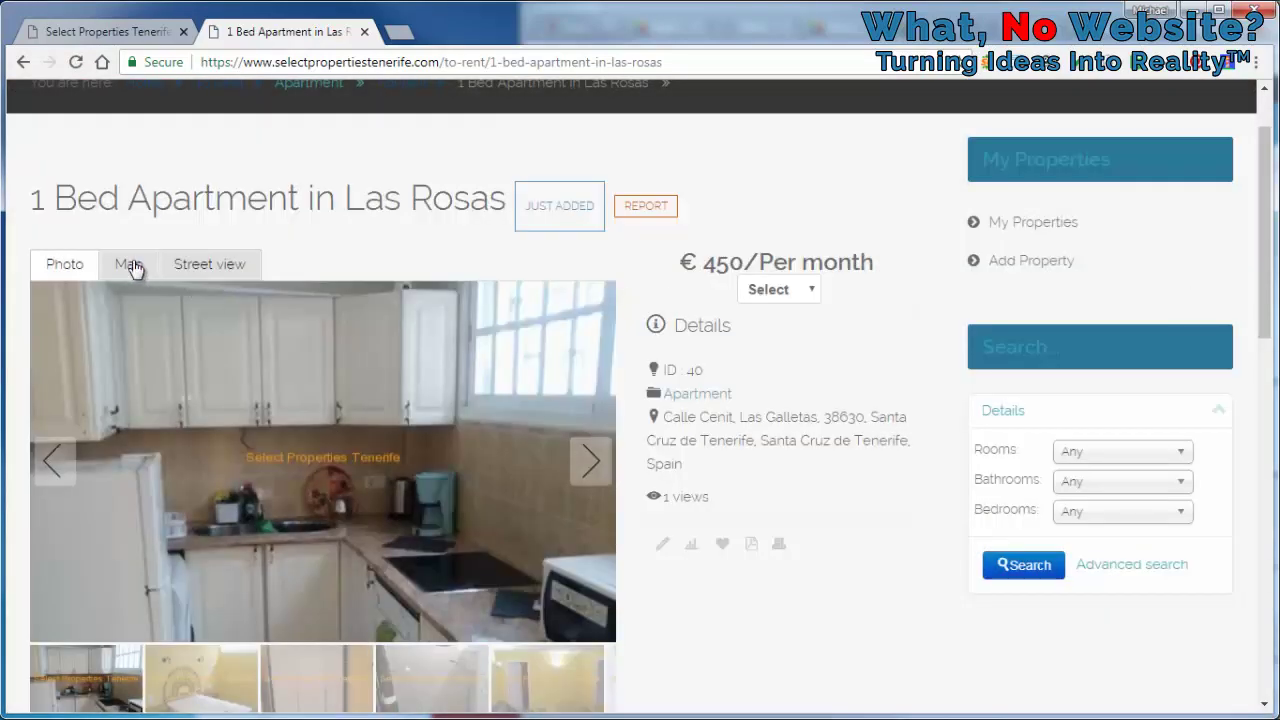
Zoom the location map to the pin at Apartamentos Susana and check Street view
{"action": "left_click", "coordinate": [128, 265]}
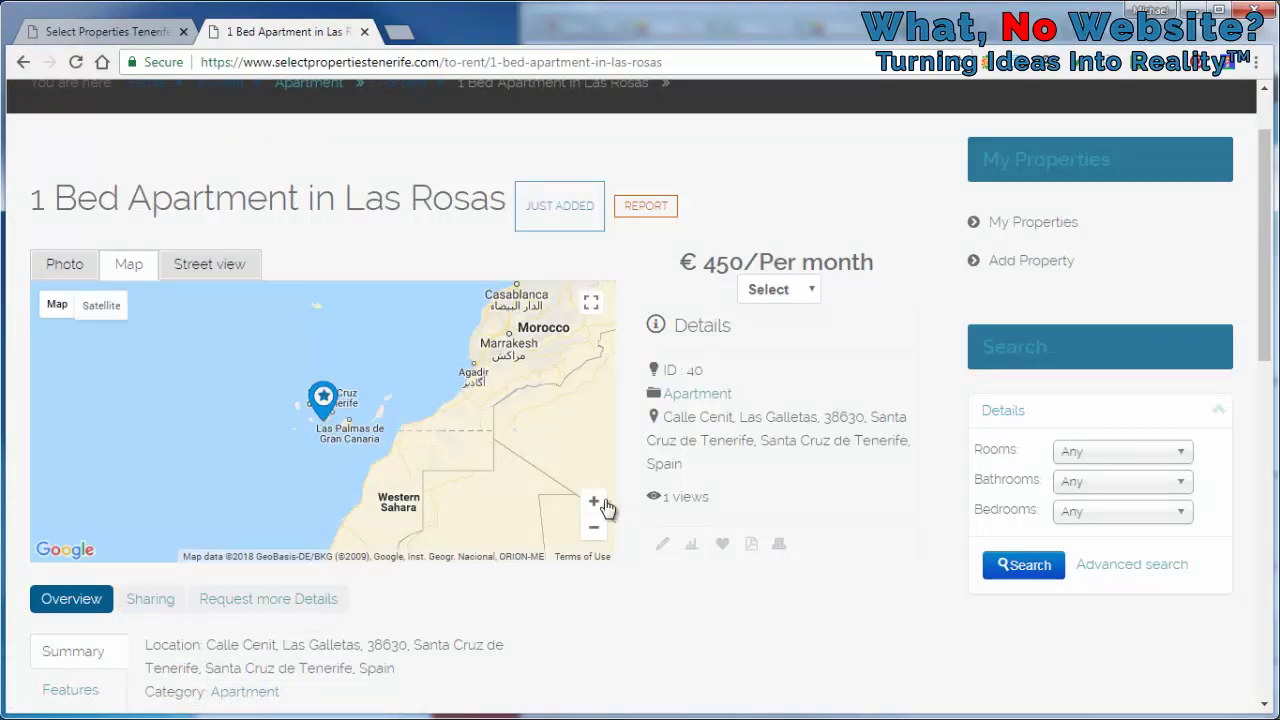
{"action": "left_click", "coordinate": [595, 503]}
{"action": "left_click", "coordinate": [595, 503]}
{"action": "left_click", "coordinate": [595, 503]}
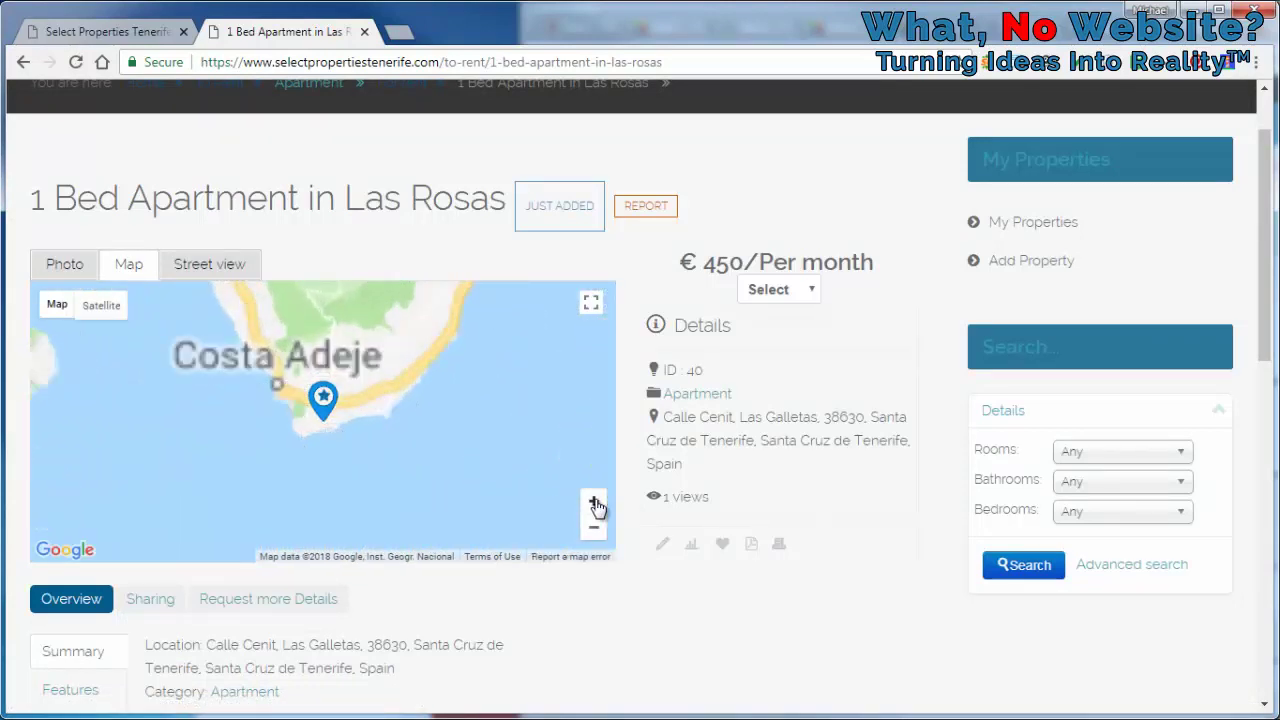
{"action": "left_click", "coordinate": [595, 503]}
{"action": "left_click", "coordinate": [595, 503]}
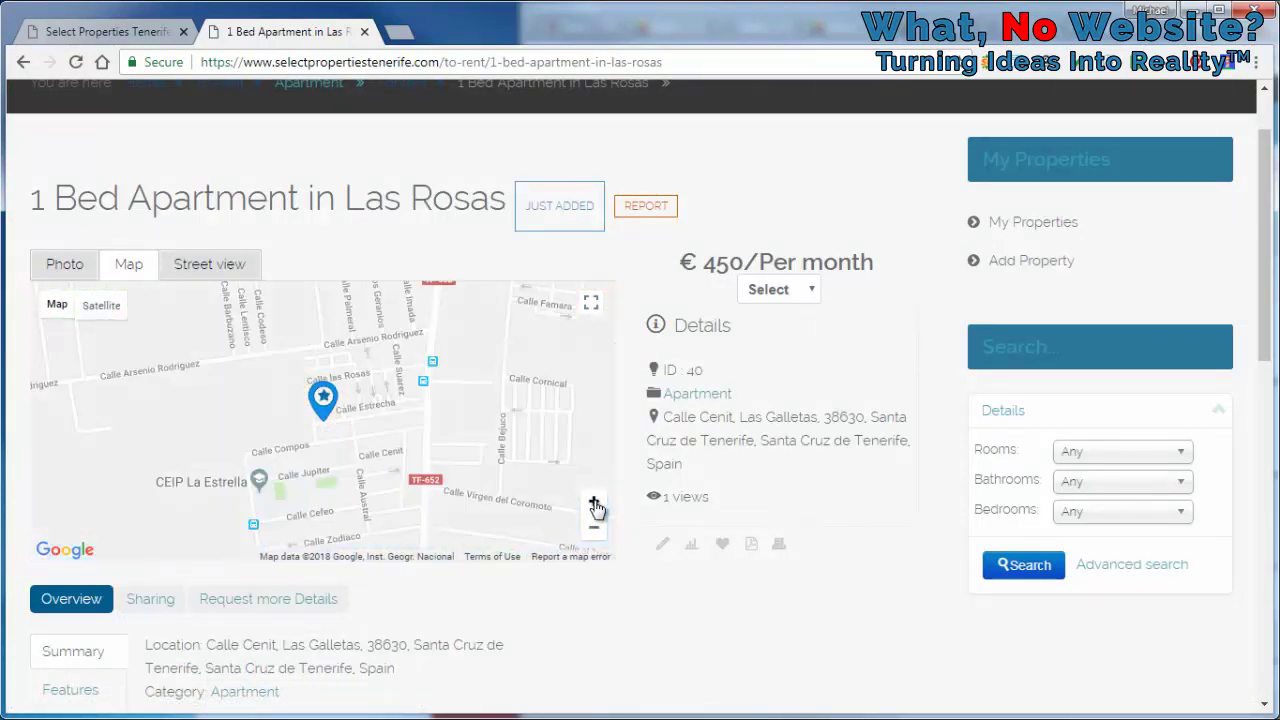
{"action": "left_click", "coordinate": [595, 503]}
{"action": "left_click", "coordinate": [210, 265]}
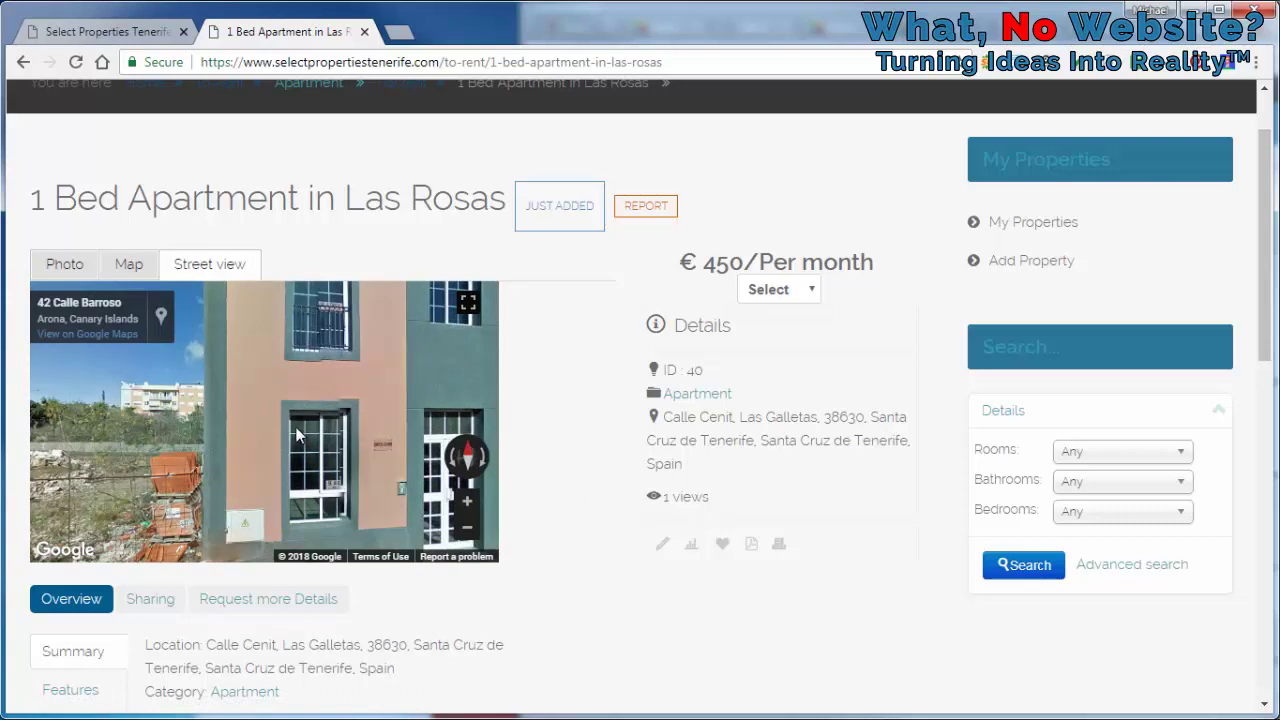
{"action": "left_click", "coordinate": [129, 276]}
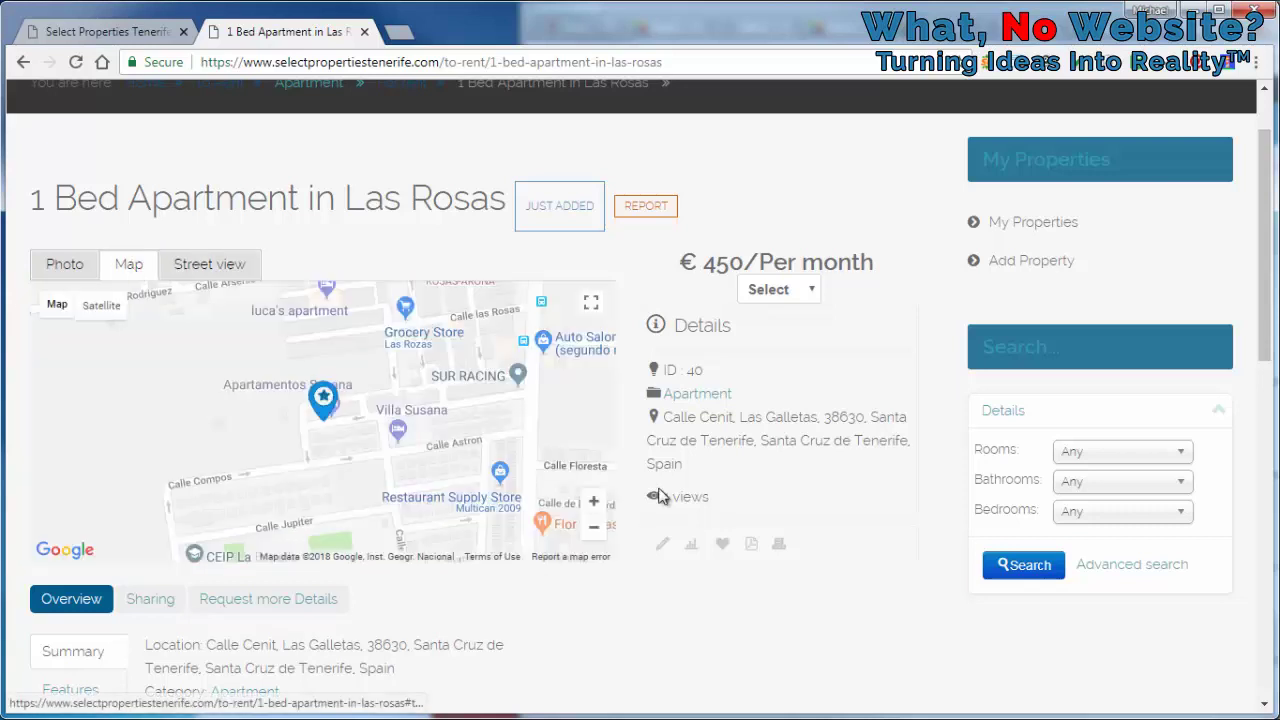